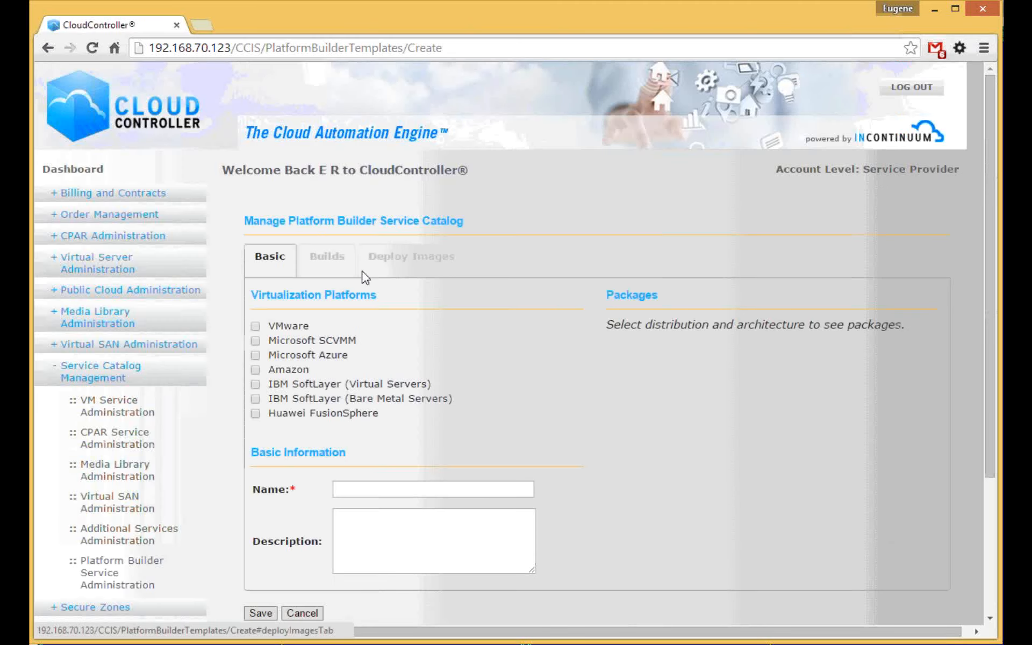
Select VMware as the virtualization platform and LPB as the platform builder server.
click(255, 326)
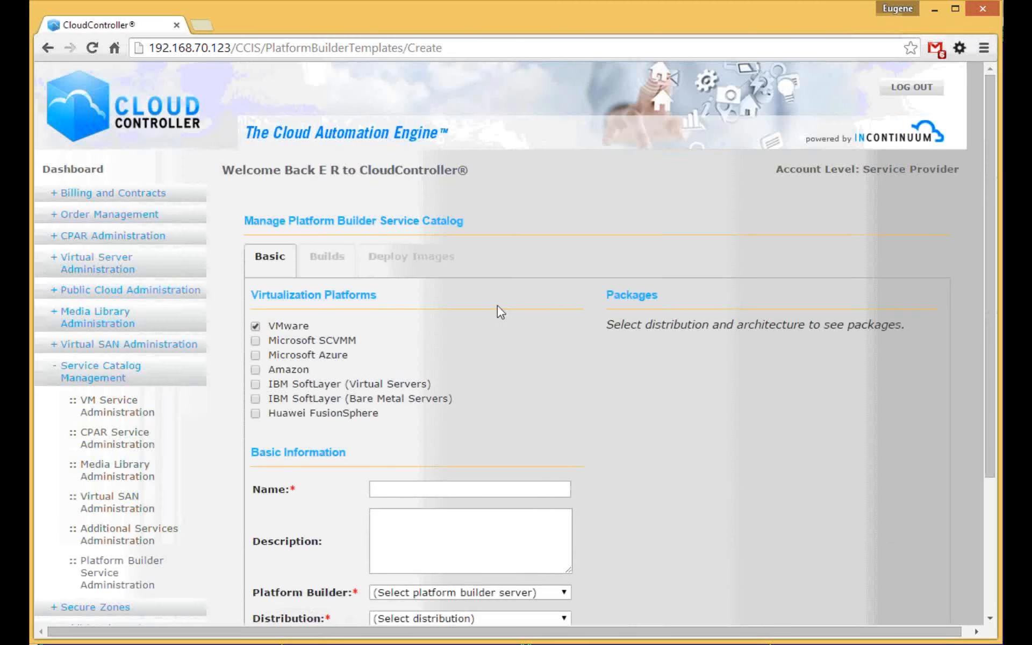
scroll(497, 305, down, 3)
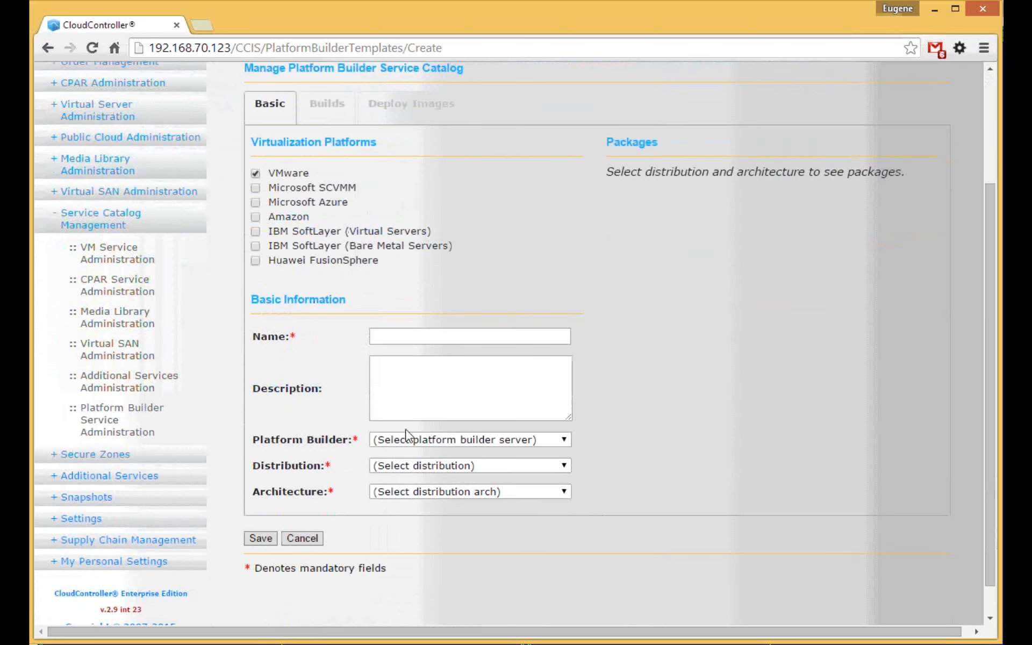
click(415, 440)
click(407, 465)
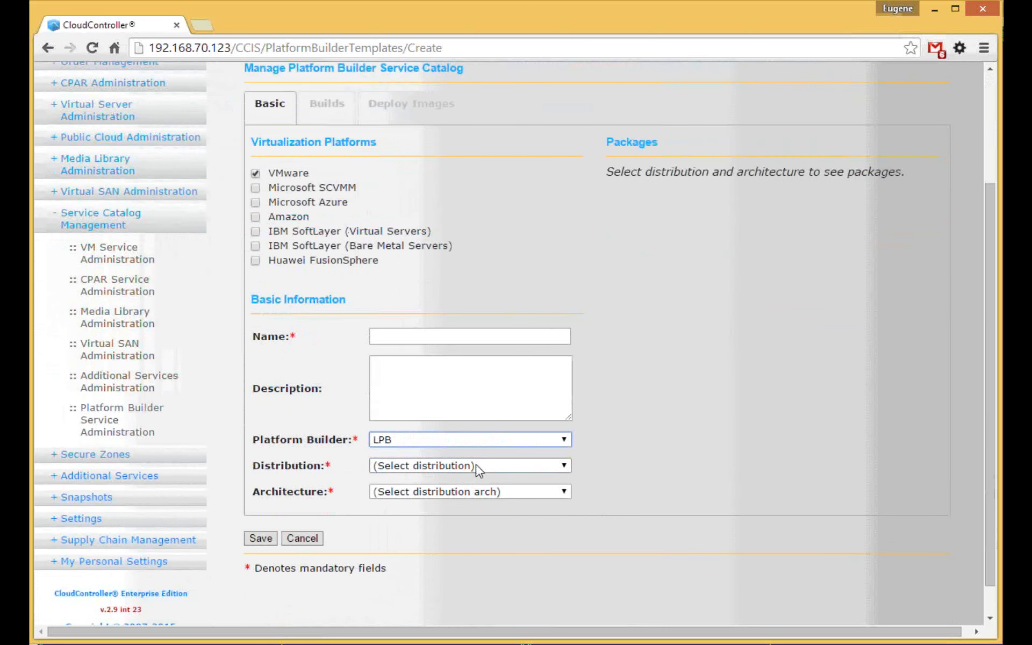
Check the distributions offered for VMware, adding Microsoft SCVMM, Microsoft Azure and Amazon one by one and reviewing the list each time.
click(474, 466)
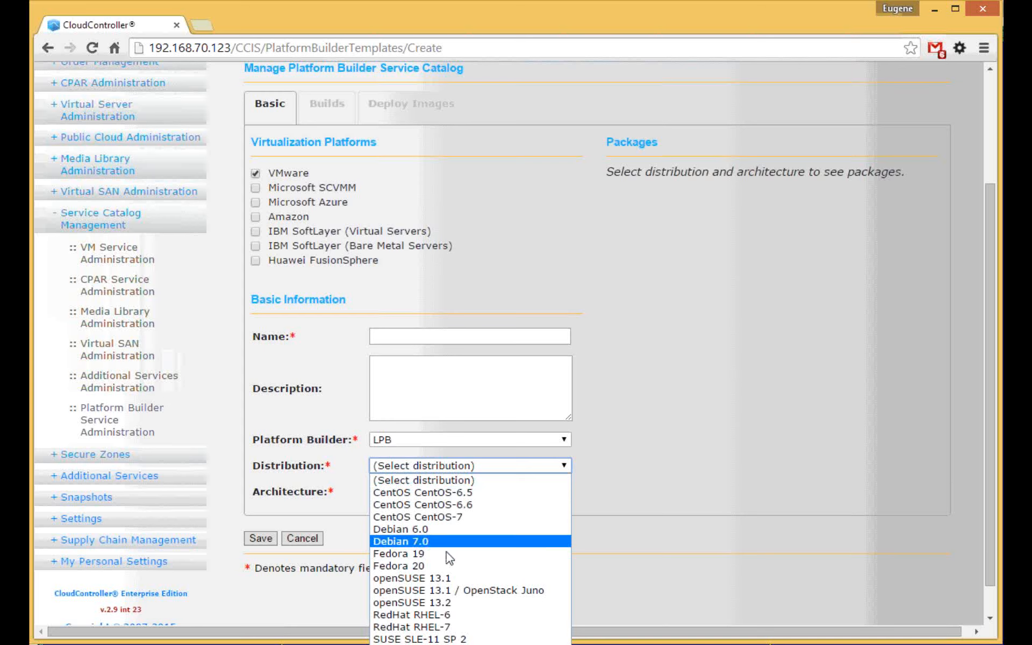
click(256, 187)
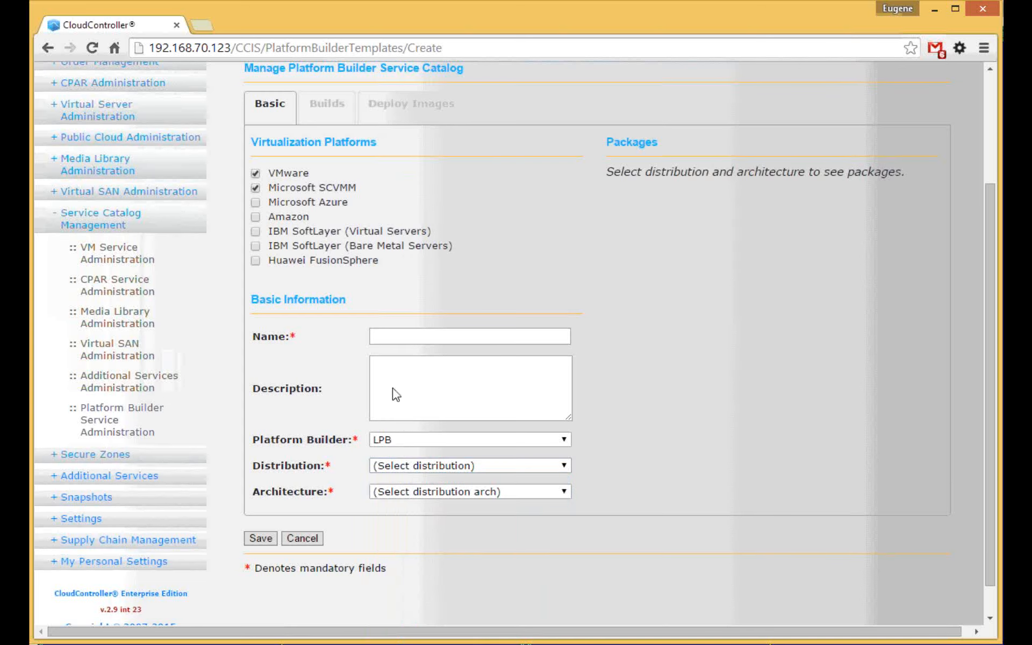
click(418, 466)
click(255, 202)
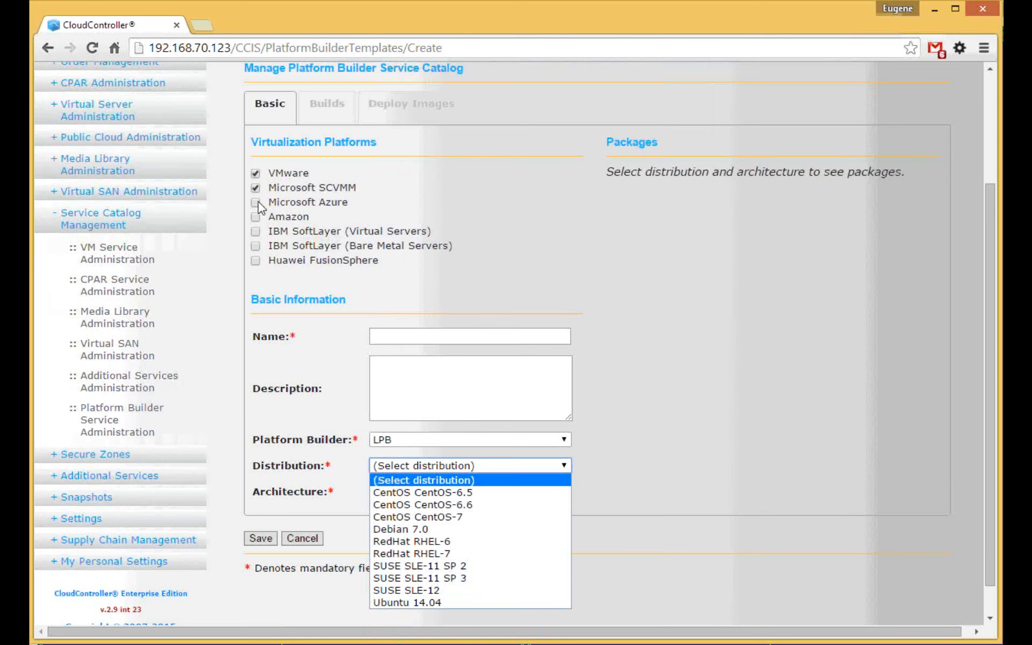
click(417, 467)
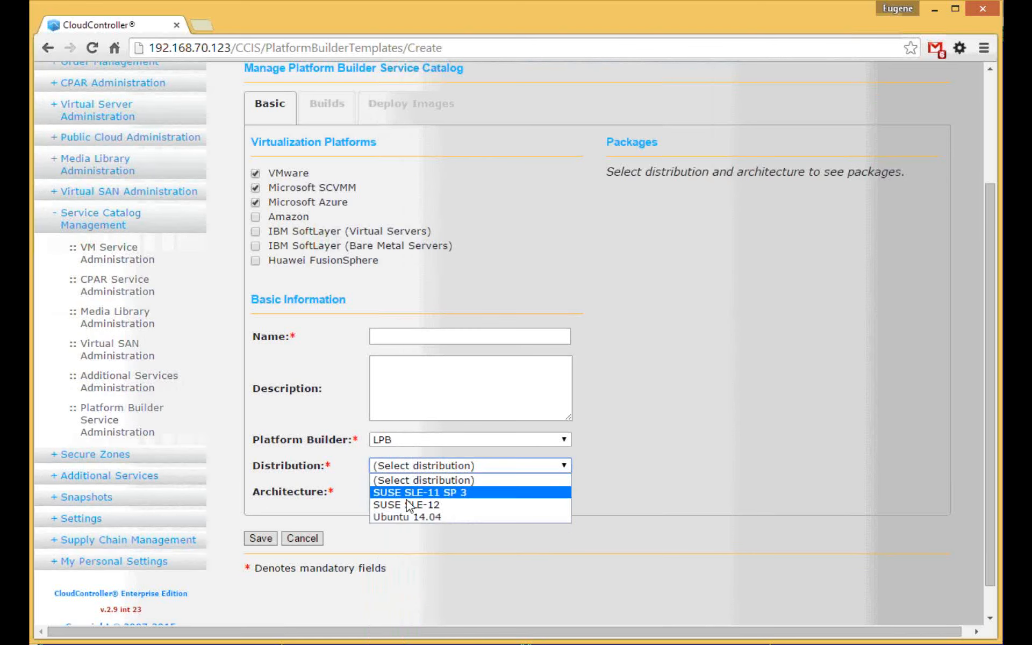
click(256, 217)
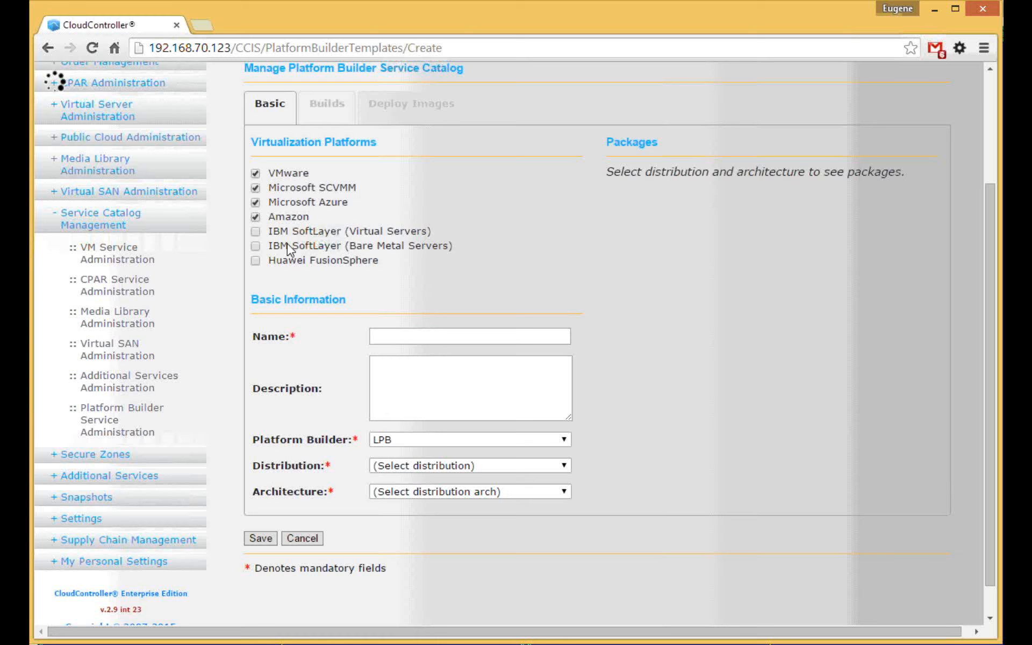
click(430, 466)
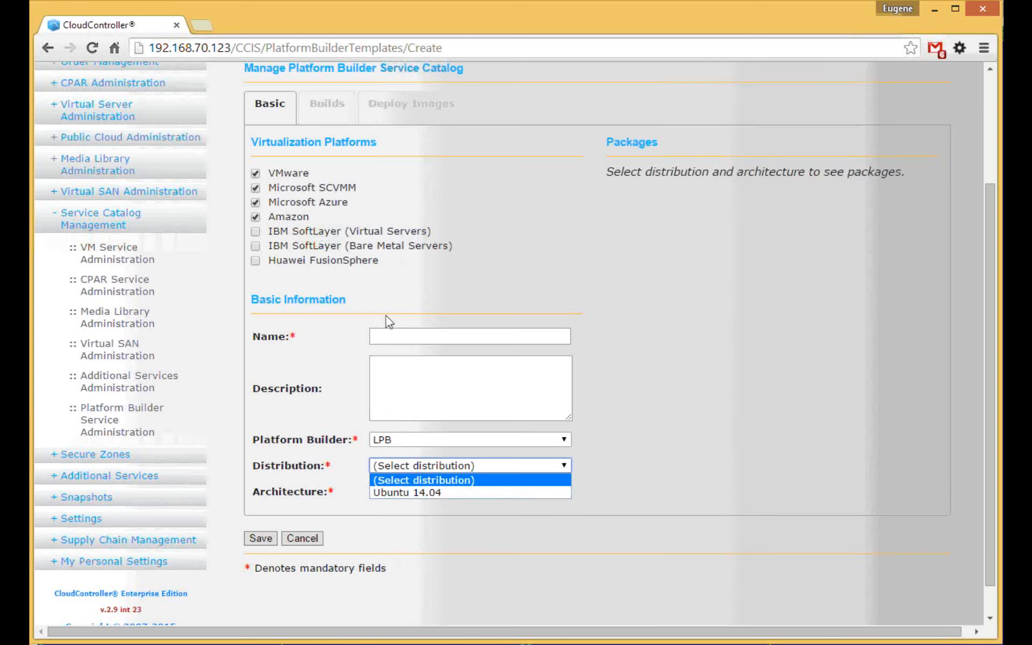
Deselect Microsoft SCVMM, Microsoft Azure and VMware, leaving only Amazon, and check the distributions offered for the reduced platform selection.
click(255, 188)
click(256, 203)
click(413, 465)
click(234, 166)
click(255, 173)
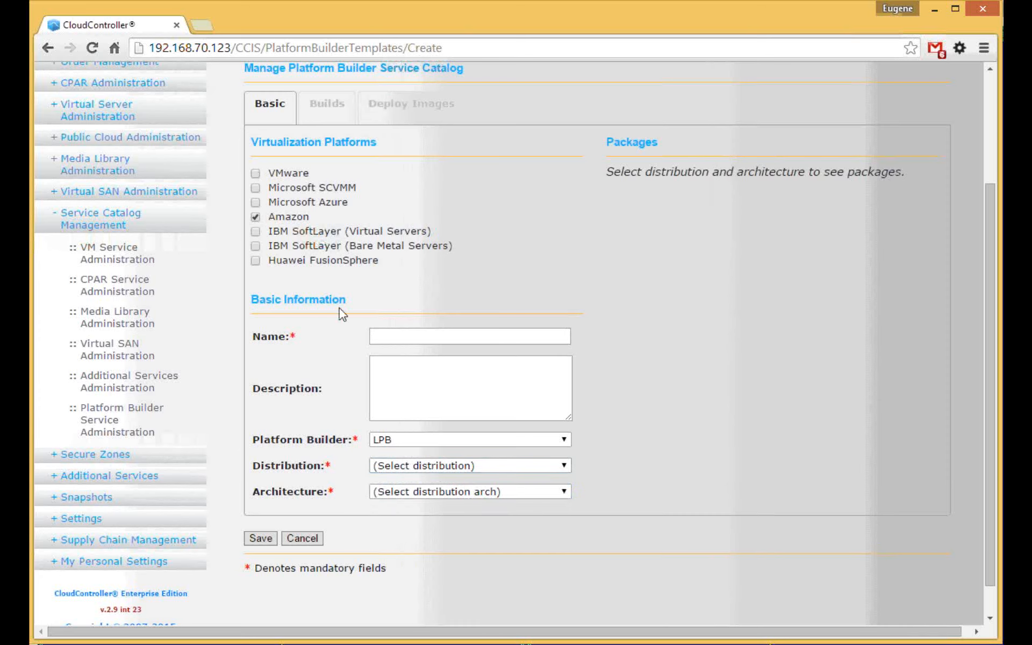
click(408, 466)
click(407, 467)
Replace Amazon with Huawei FusionSphere as the platform, review its distributions and choose CentOS CentOS-6.5.
click(256, 262)
click(392, 466)
click(391, 466)
click(255, 217)
click(427, 465)
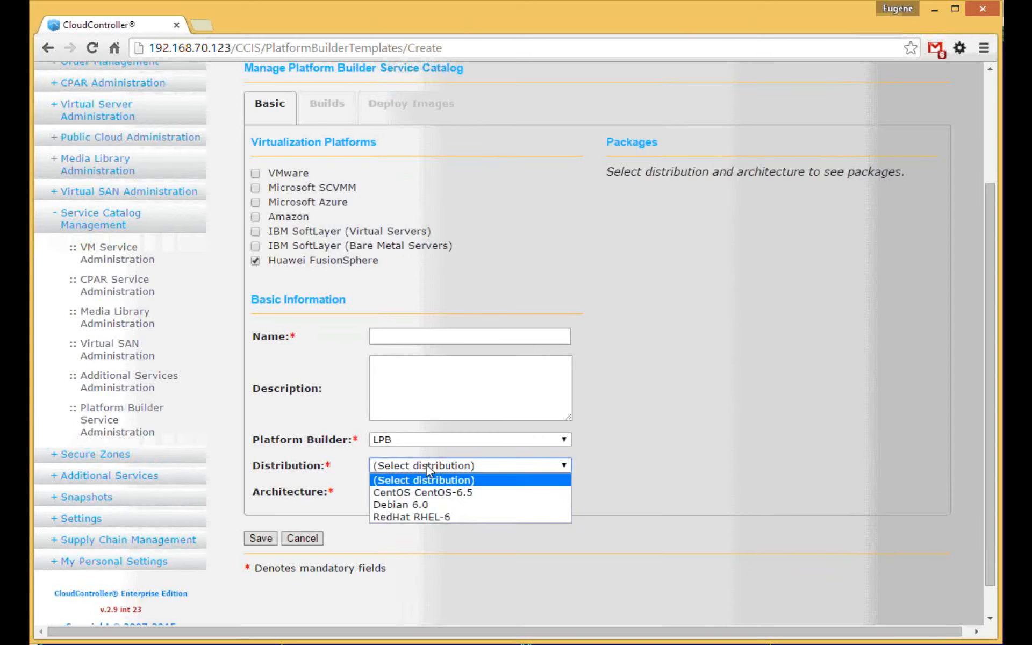
click(427, 464)
click(427, 464)
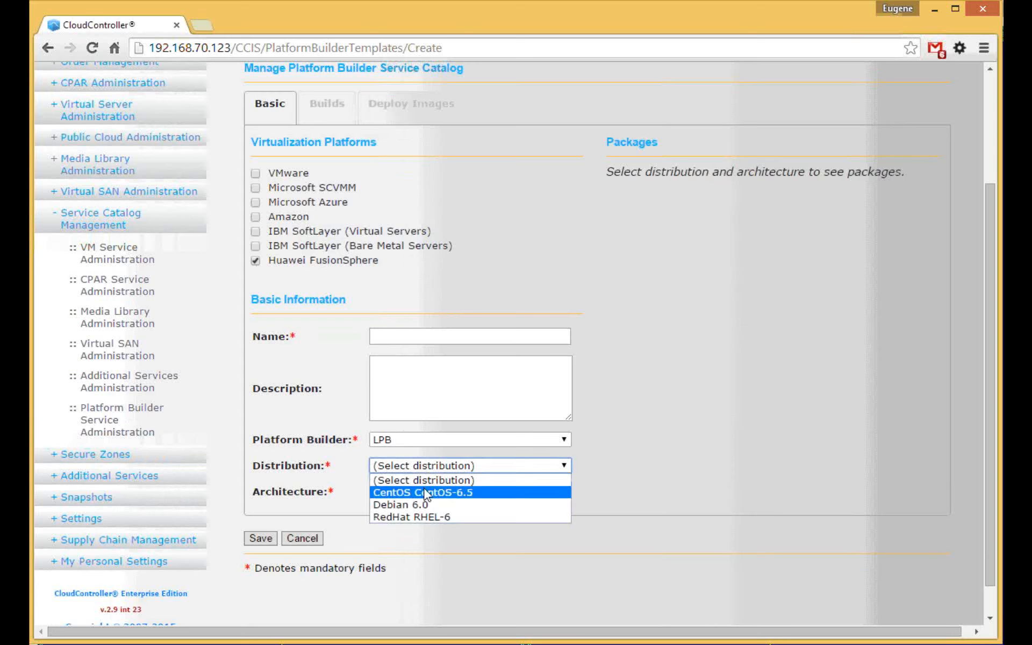
click(425, 494)
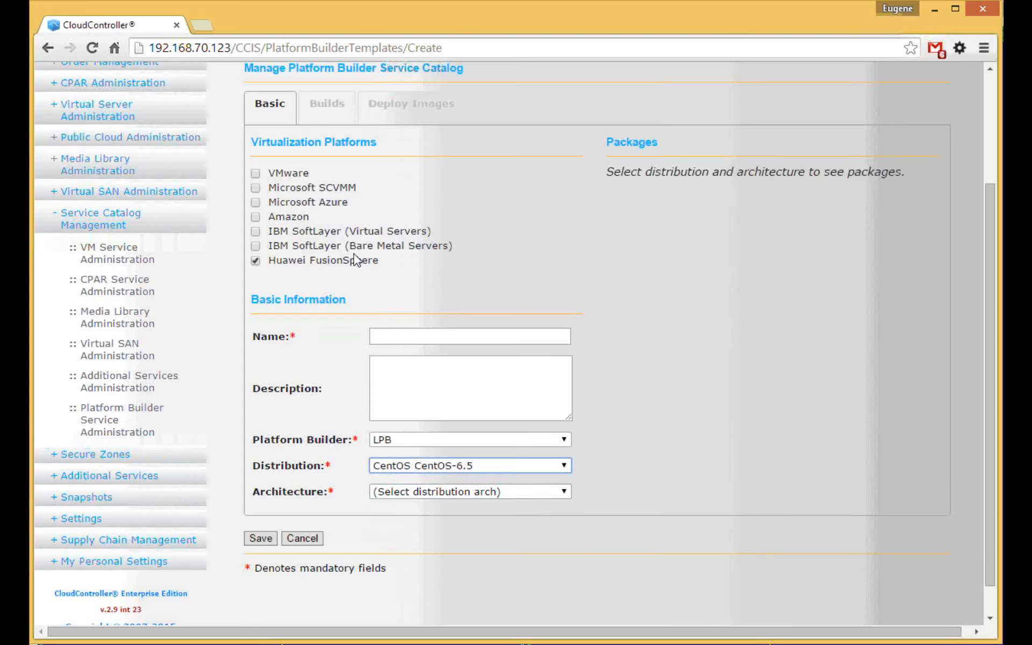
Add VMware, Microsoft Azure and Amazon to the selected platforms and check which distributions the combination offers.
click(283, 173)
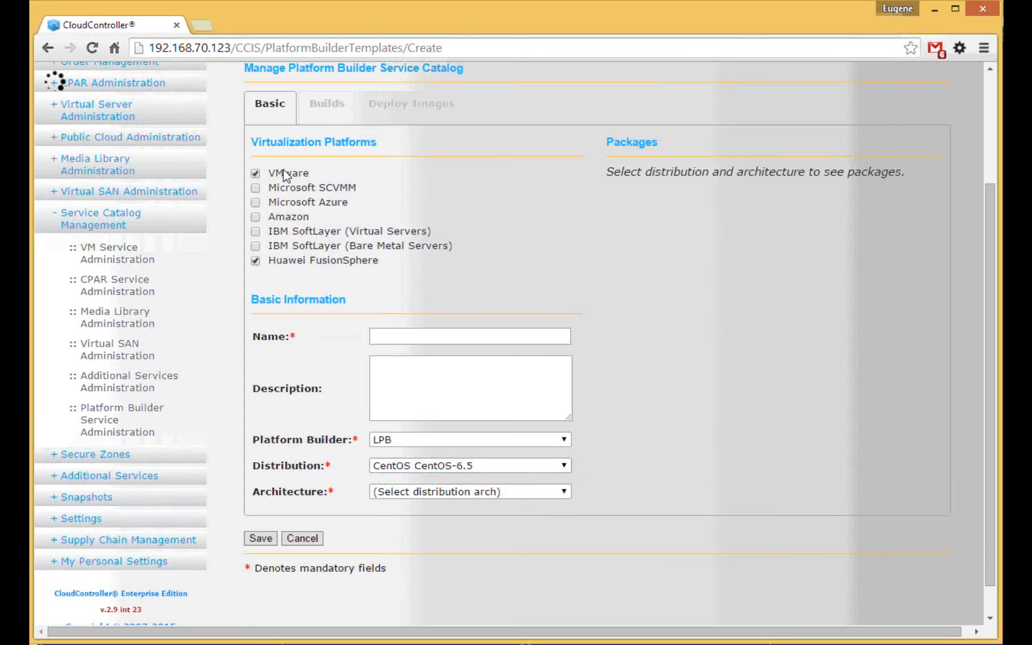
click(257, 202)
click(257, 217)
click(408, 466)
click(413, 467)
Deselect Huawei FusionSphere and Amazon, keeping VMware and Microsoft Azure, and review the distributions available for both.
click(256, 261)
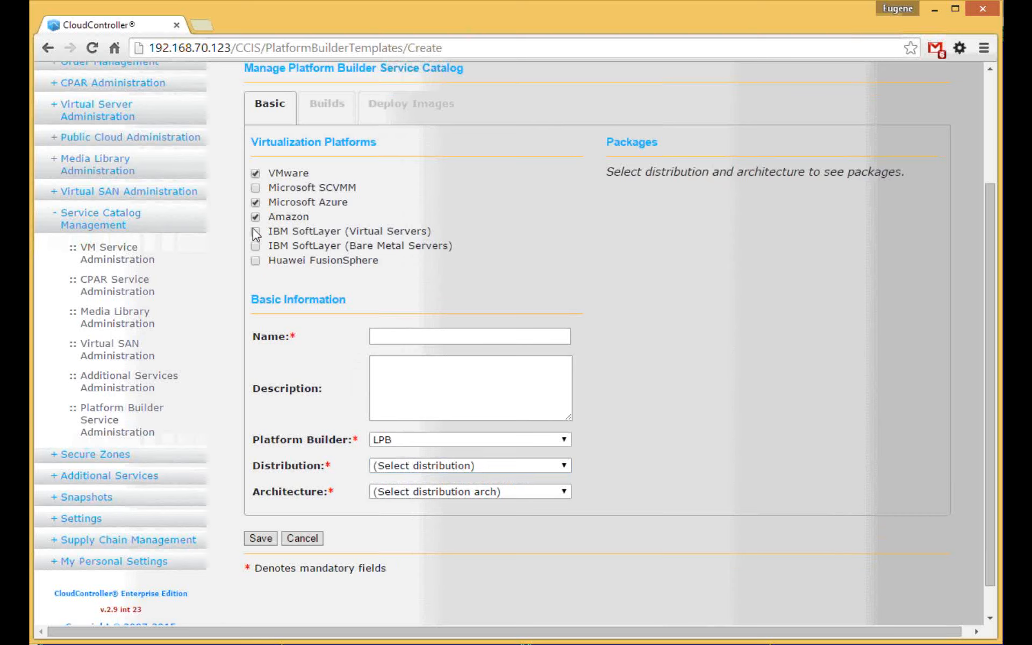
click(256, 217)
click(256, 202)
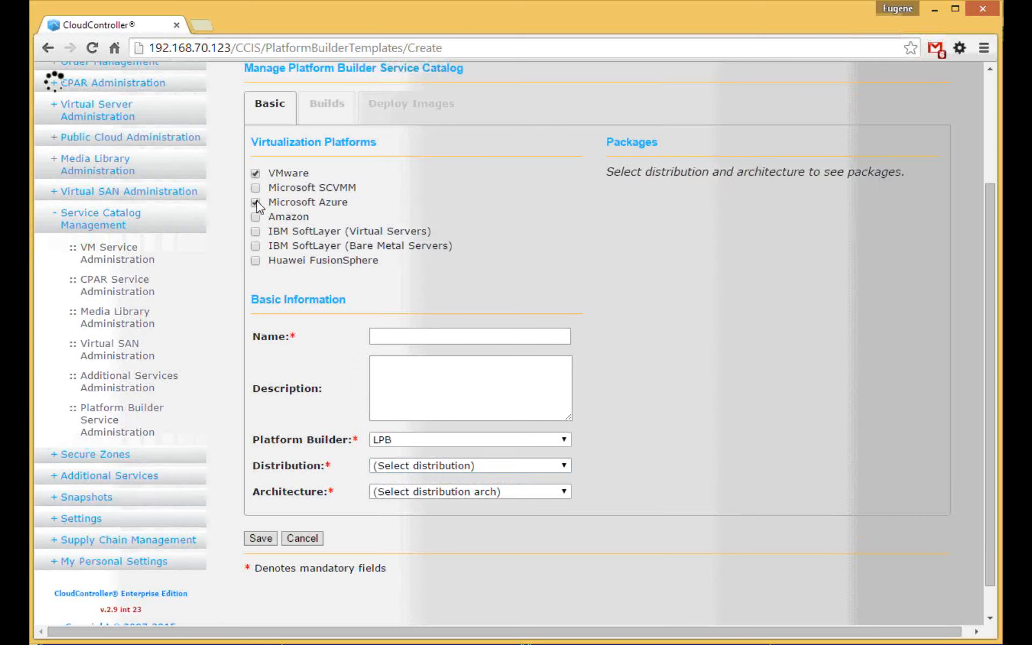
click(407, 470)
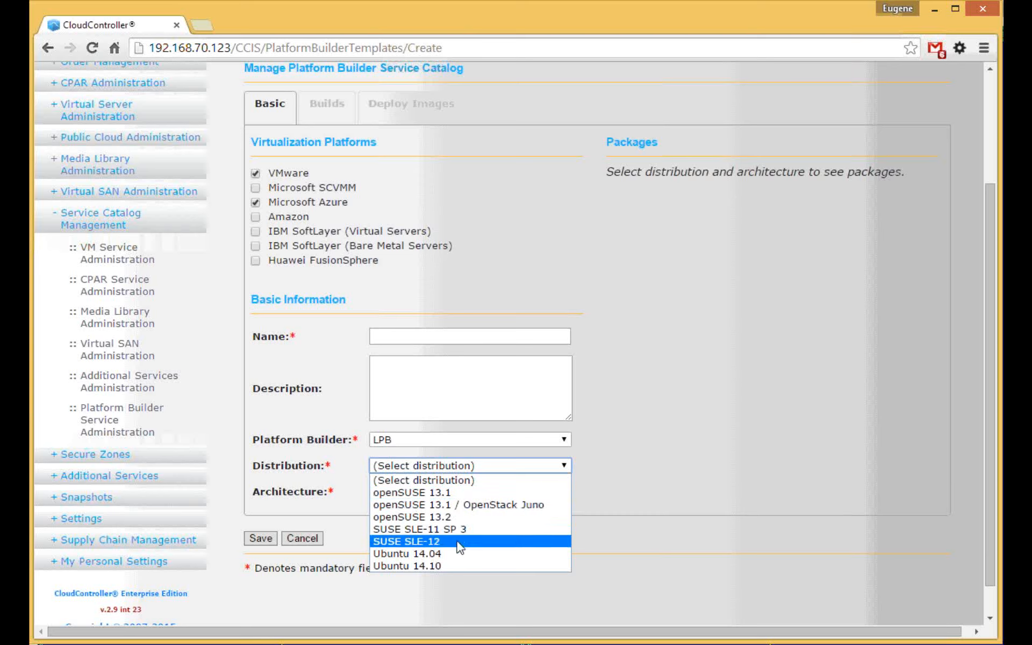
click(428, 468)
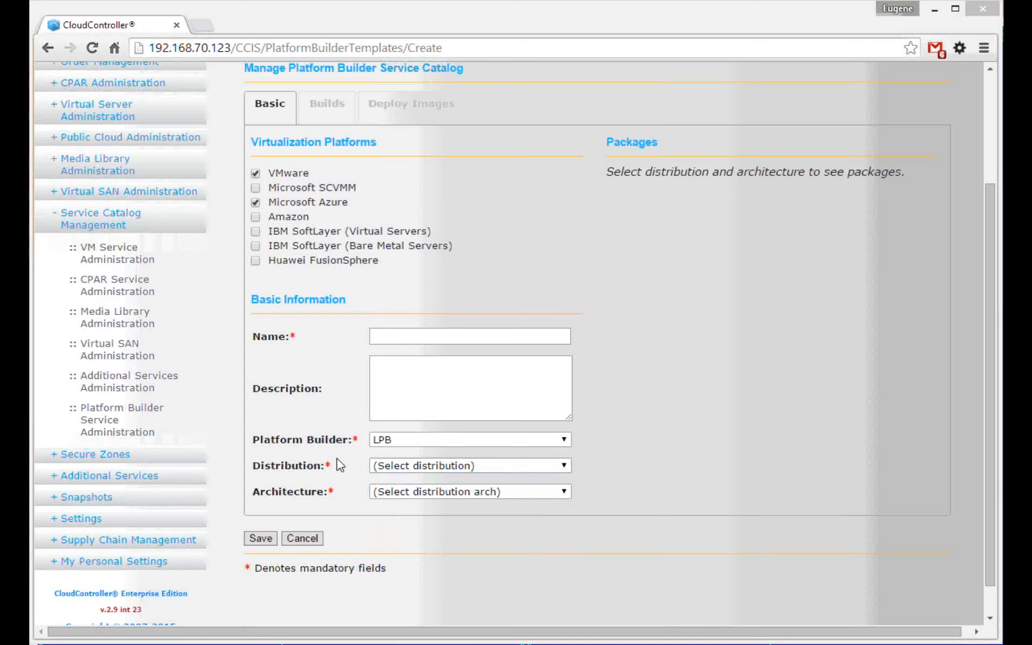
Set the distribution to openSUSE 13.1 and the architecture to x86_64.
click(429, 471)
click(409, 493)
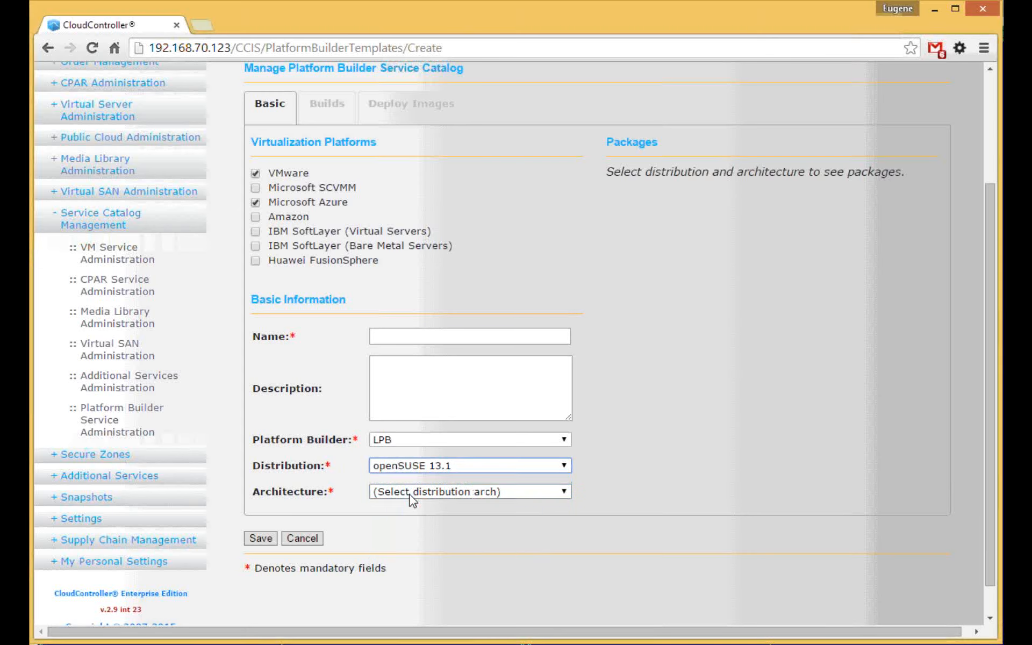
click(412, 497)
click(412, 517)
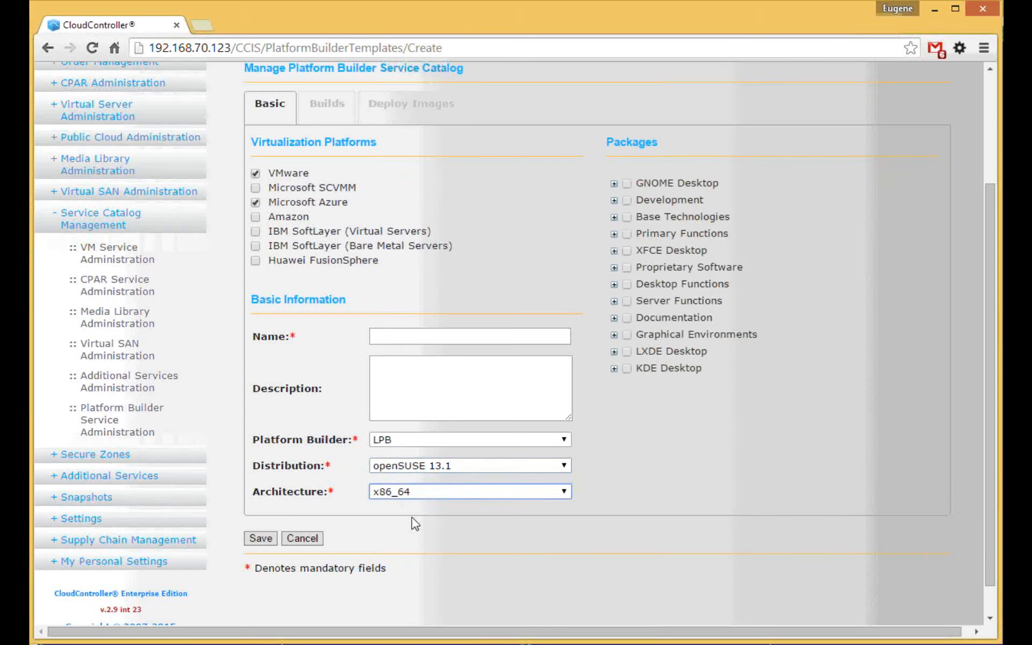
Examine the packages in the GNOME Desktop group, including GNOME Administration Tools and gnome_admin-32bit, and collapse the group.
click(614, 183)
click(680, 215)
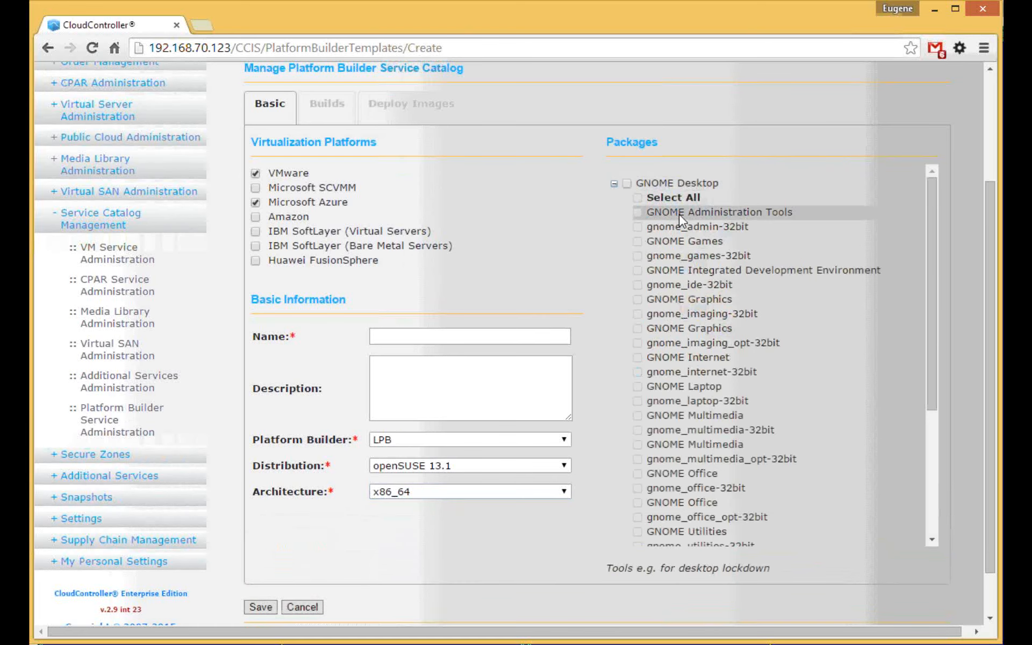
click(700, 228)
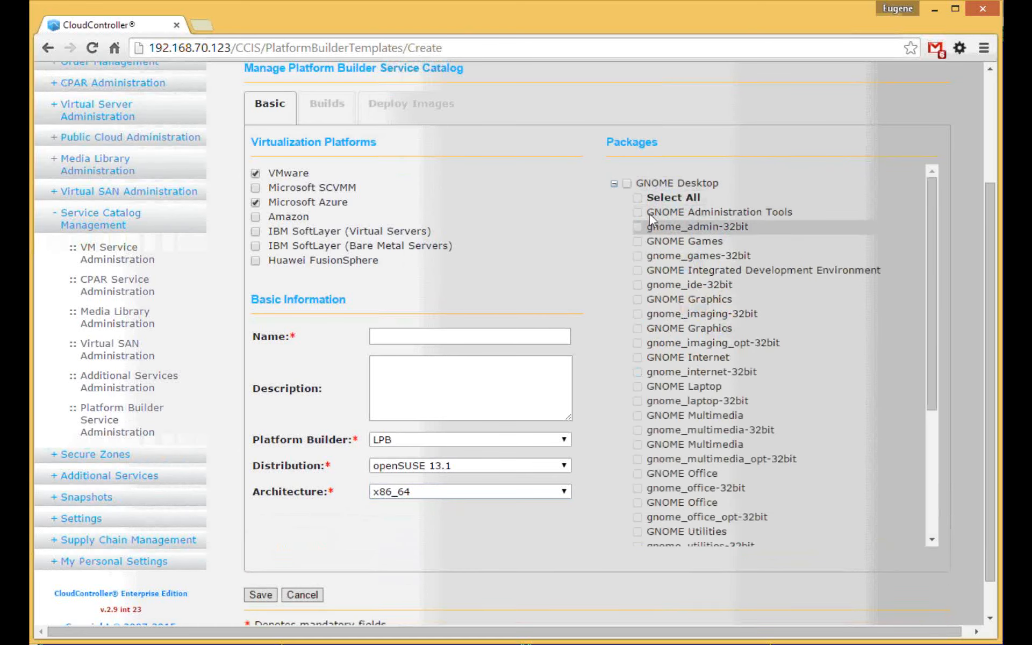
click(614, 183)
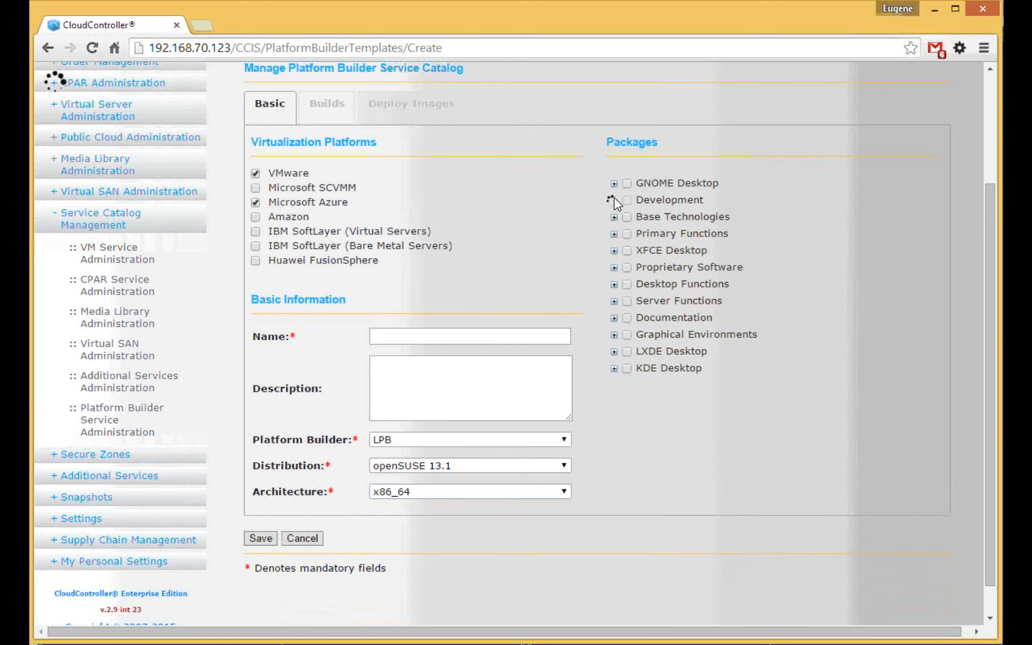
Examine the packages in the Development group, including the C/C++ and Base Development descriptions, and collapse the group.
click(614, 200)
click(672, 224)
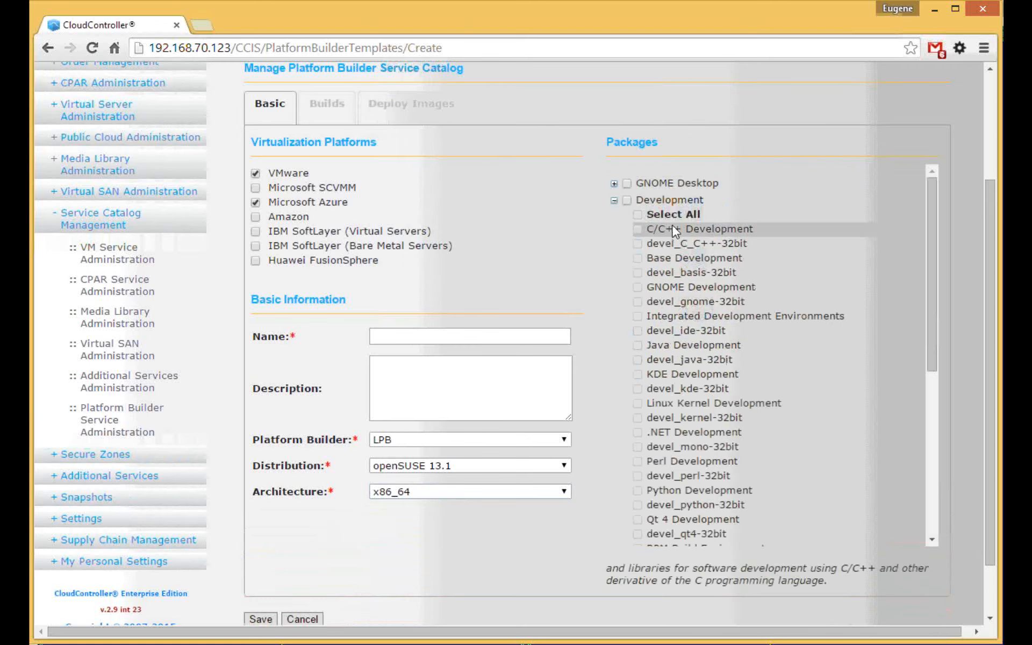
click(679, 247)
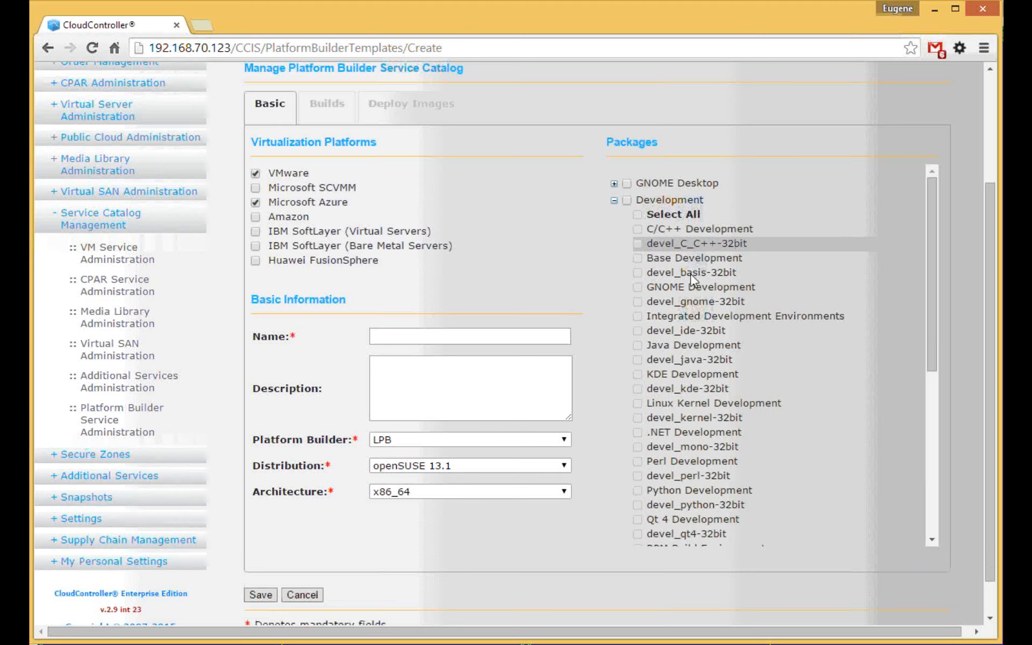
click(689, 270)
click(689, 259)
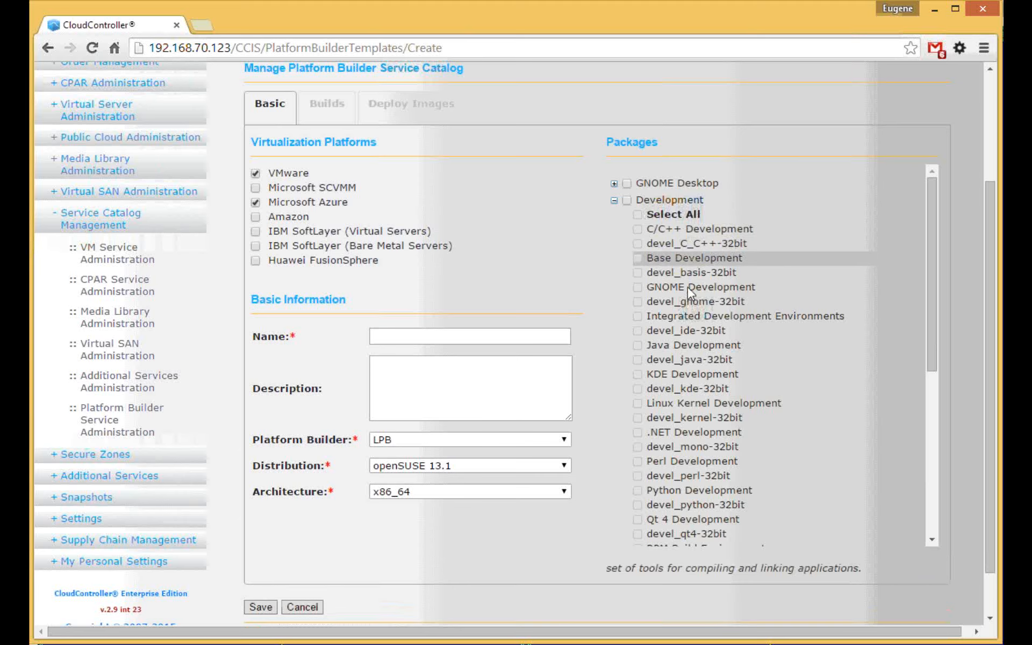
click(619, 201)
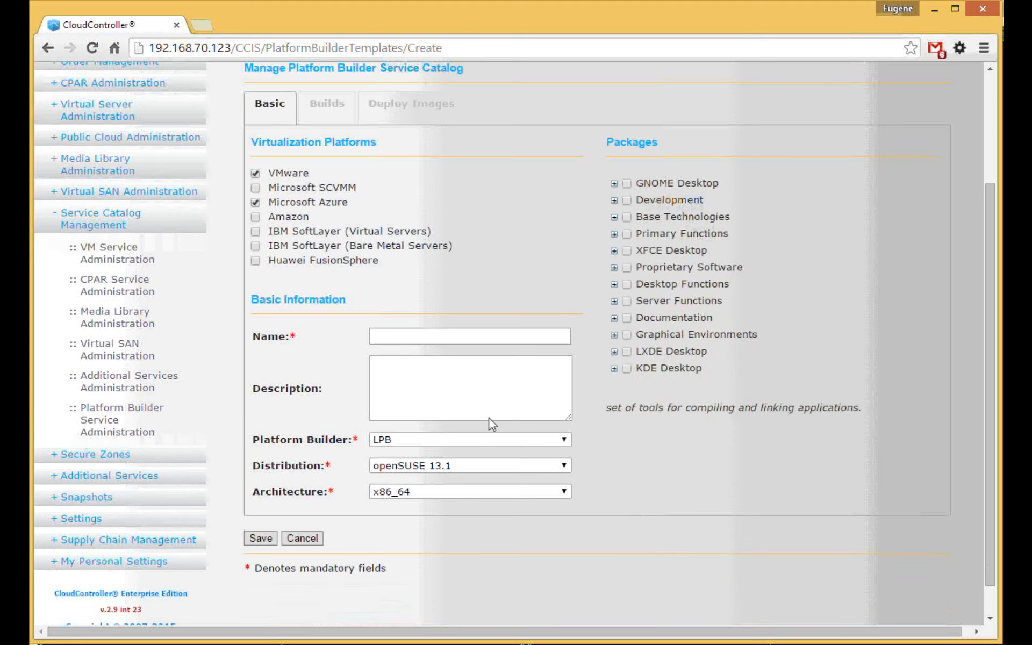
Switch the distribution to SUSE SLE-11 SP 3 and examine its Development and Base Technologies packages, including the Novell AppArmor description.
click(428, 465)
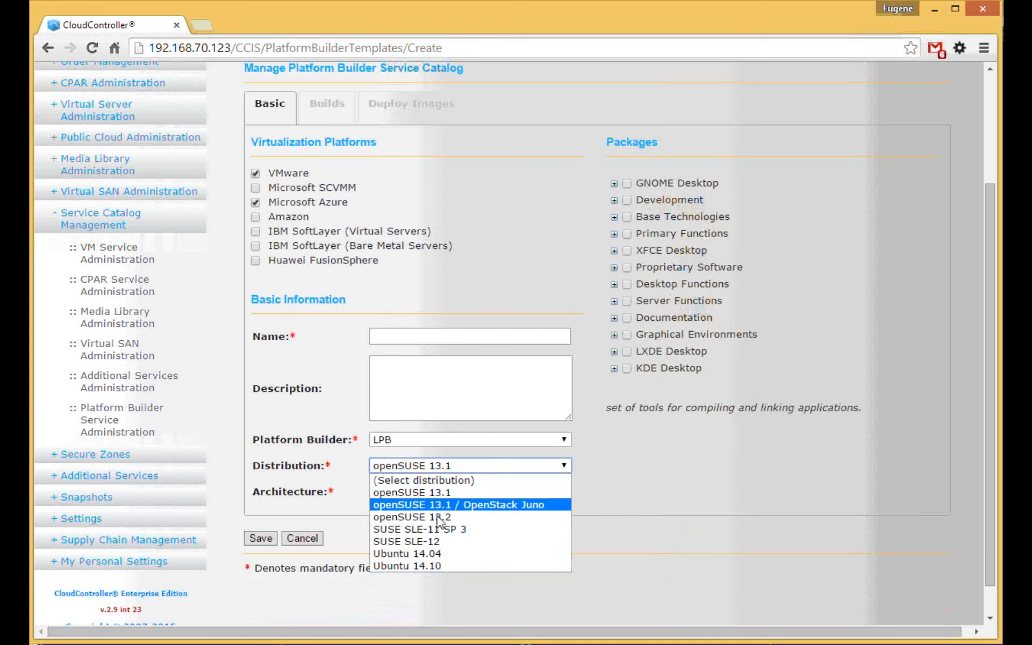
click(456, 532)
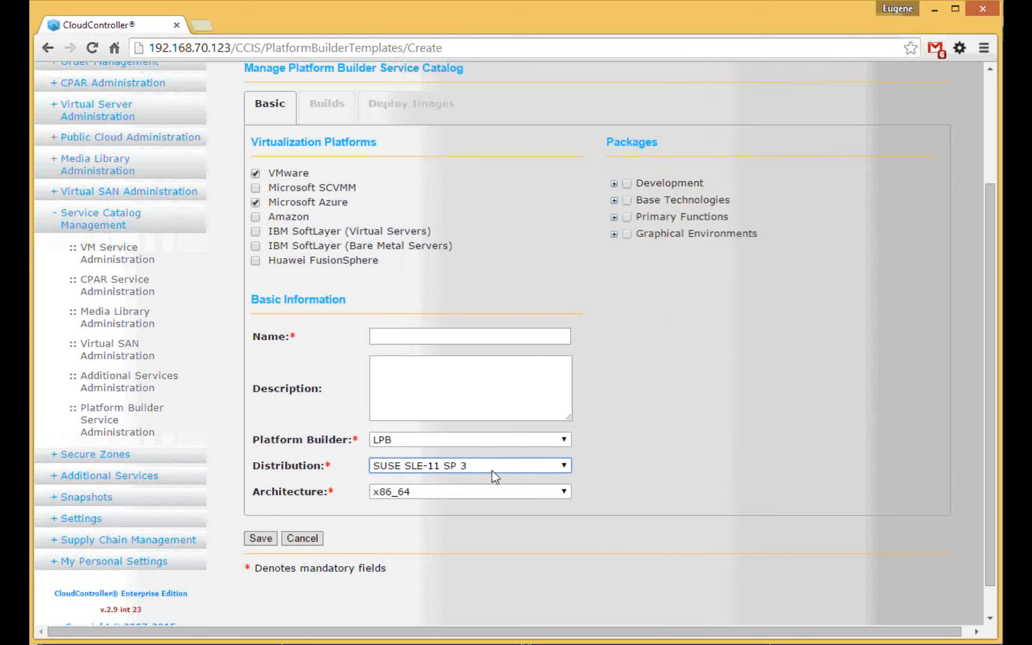
click(614, 184)
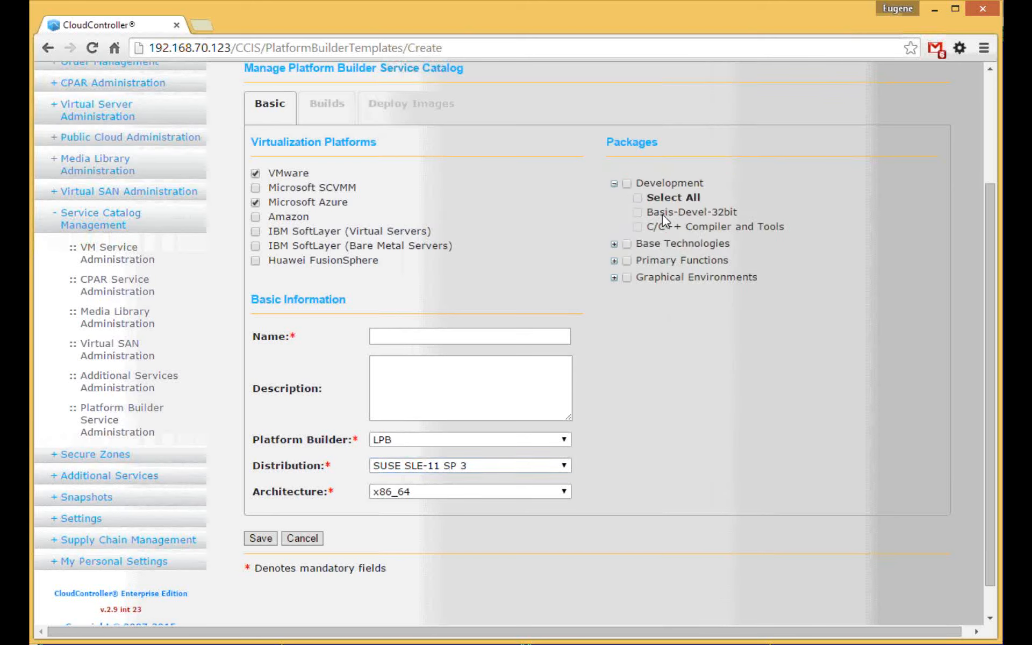
click(614, 244)
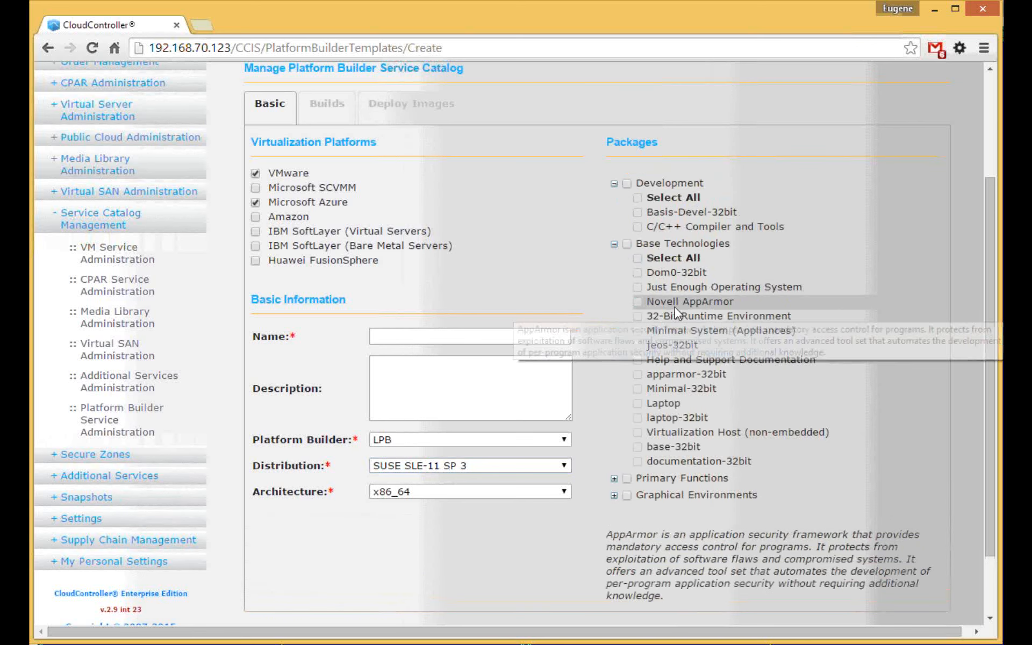
drag(684, 601, 607, 534)
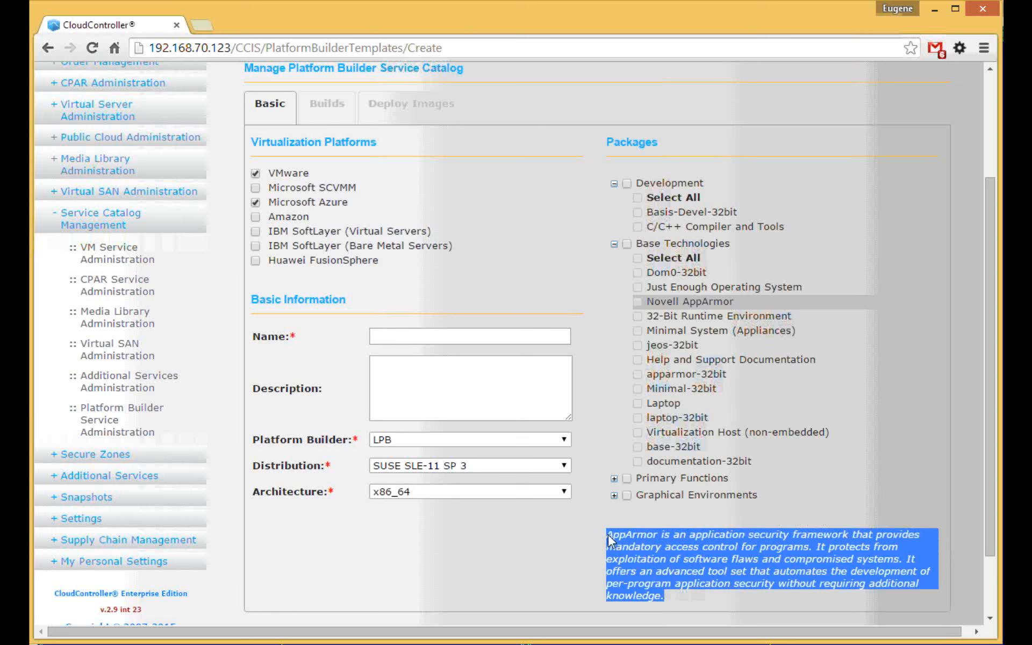
click(624, 535)
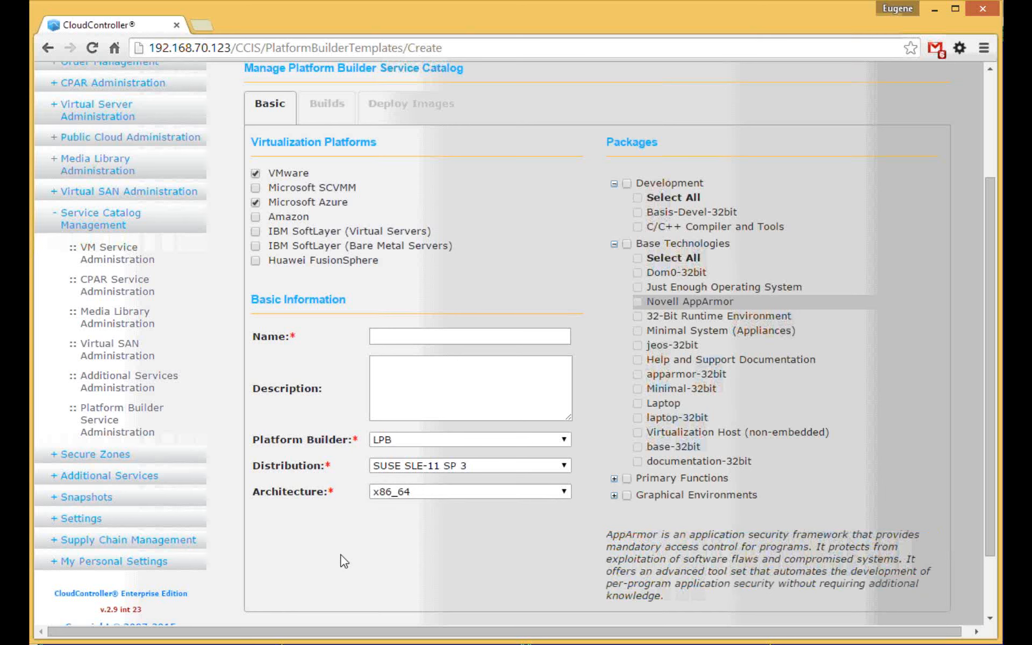
scroll(344, 545, down, 2)
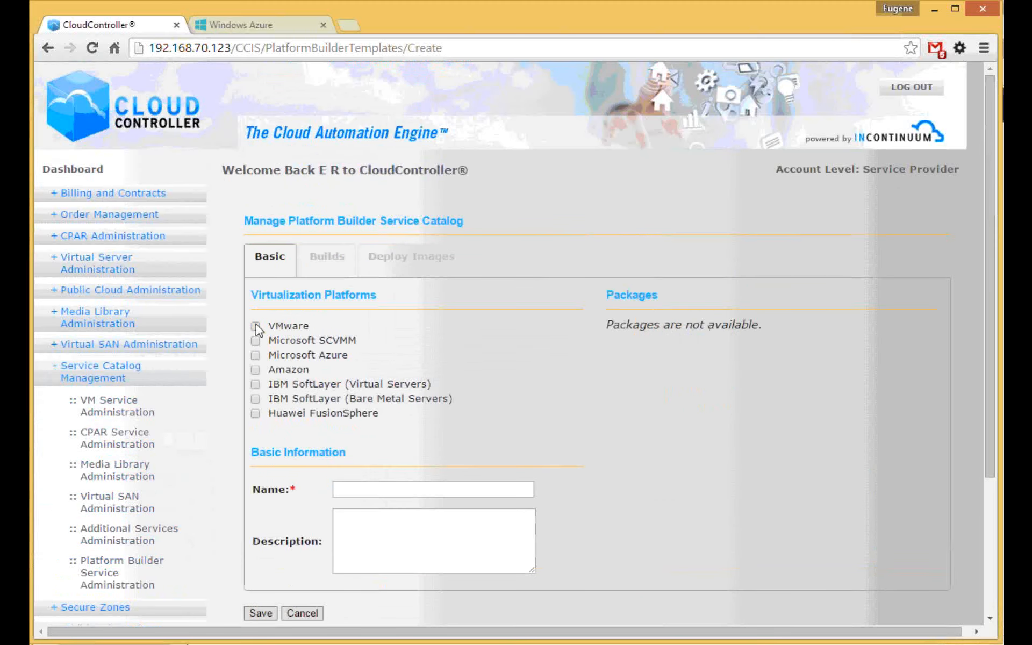
Choose VMware and Microsoft SCVMM as virtualization platforms, with RedHat RHEL-7 as the distribution and x86_64 as the architecture.
click(255, 341)
scroll(459, 489, down, 3)
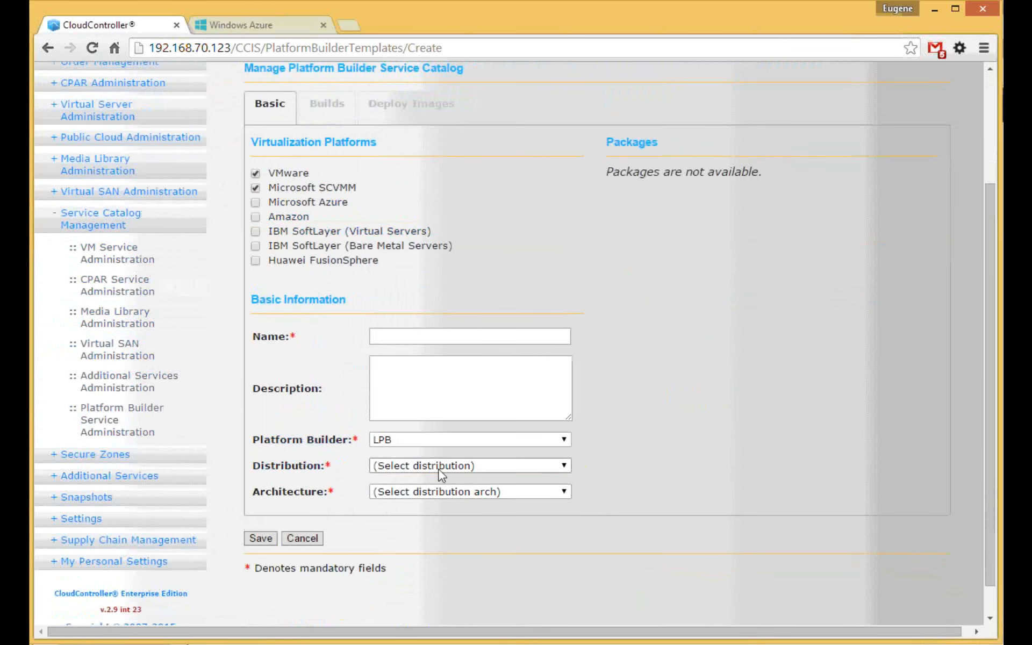
click(468, 465)
click(419, 553)
click(427, 491)
click(428, 518)
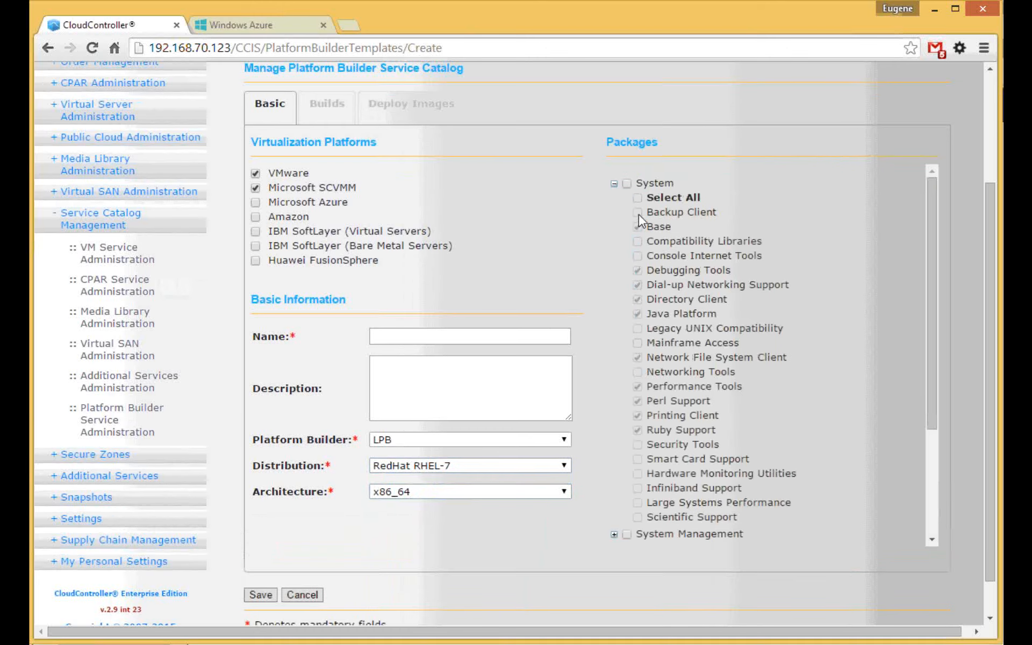
Include the System and System Management package groups, adding Backup Client and Graphical Administration Tools, and read the other System Management descriptions.
click(627, 186)
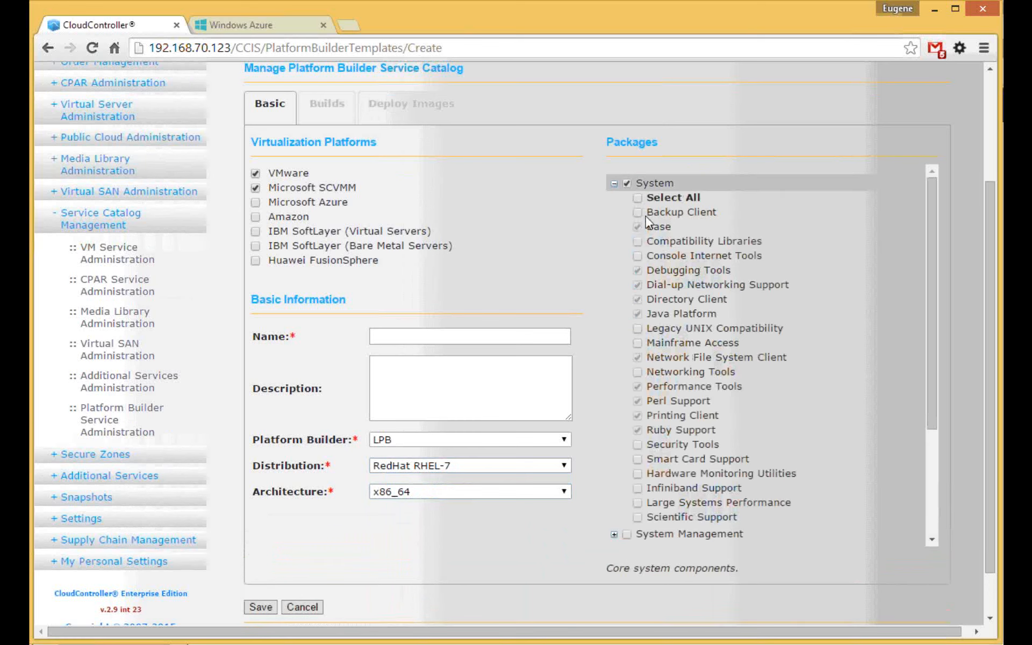
scroll(645, 344, down, 3)
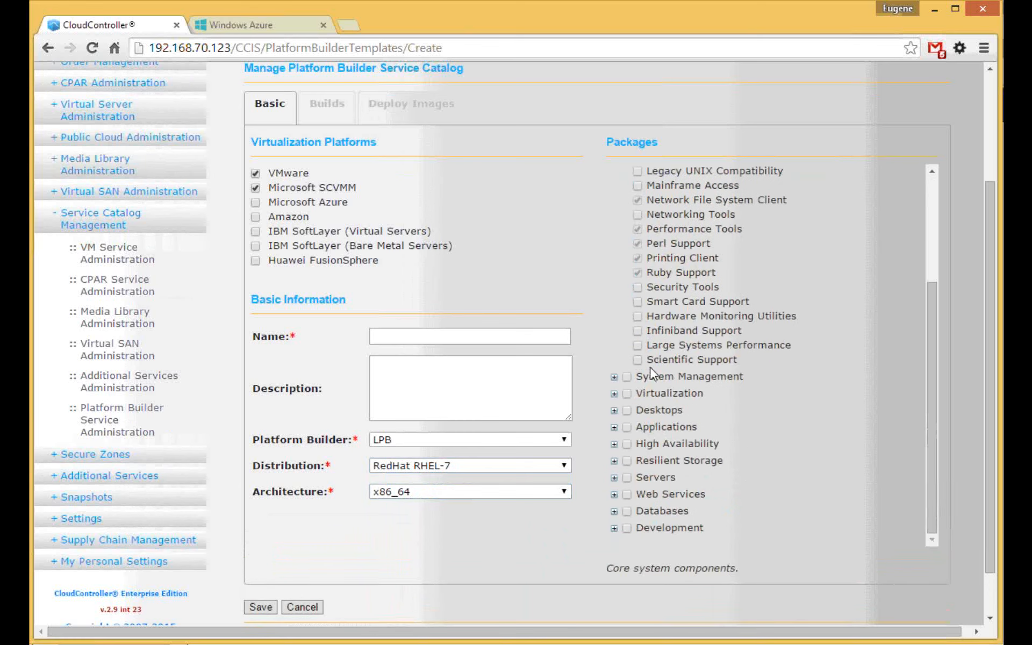
click(614, 377)
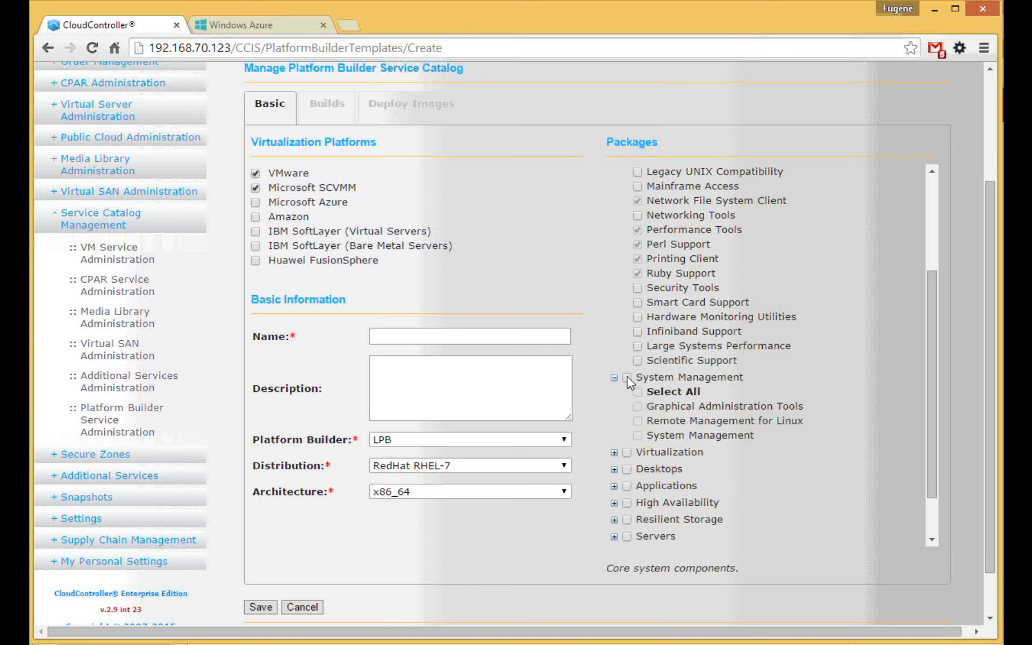
click(627, 377)
click(665, 410)
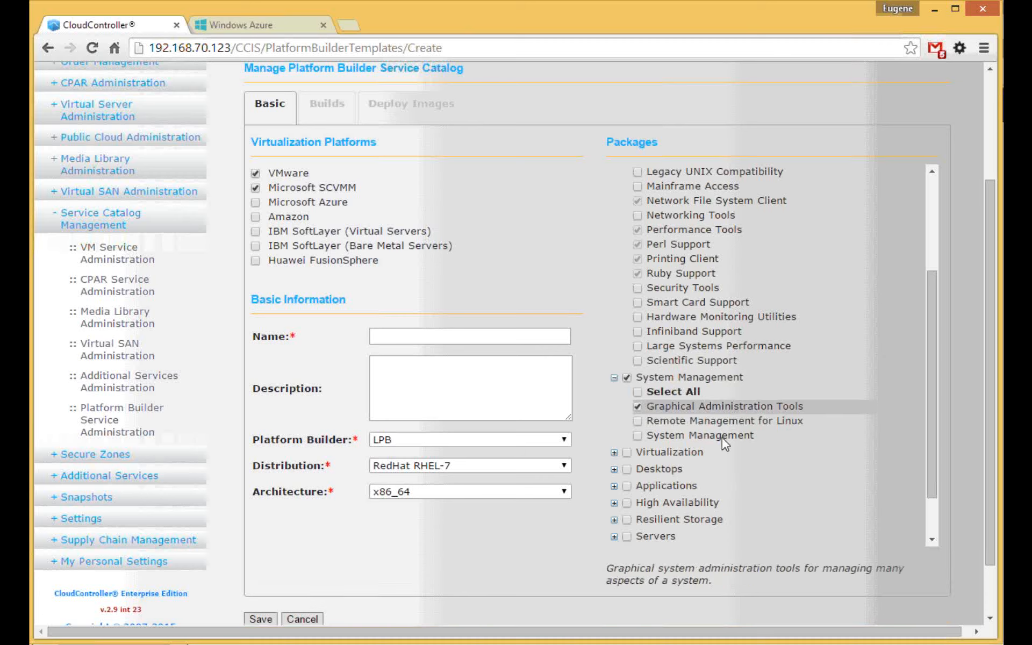
click(704, 423)
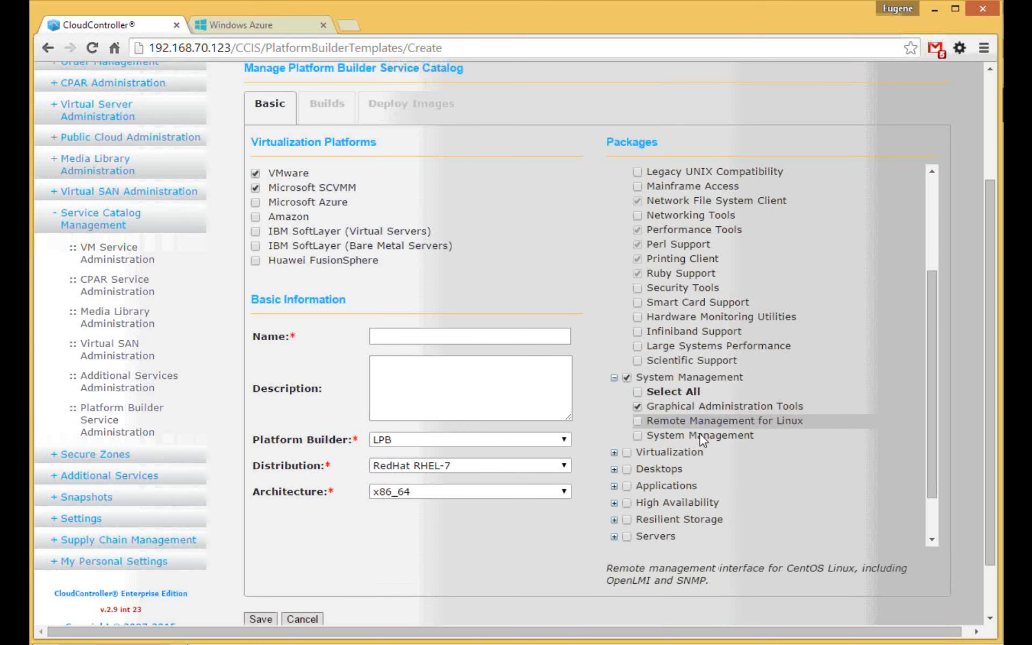
click(699, 433)
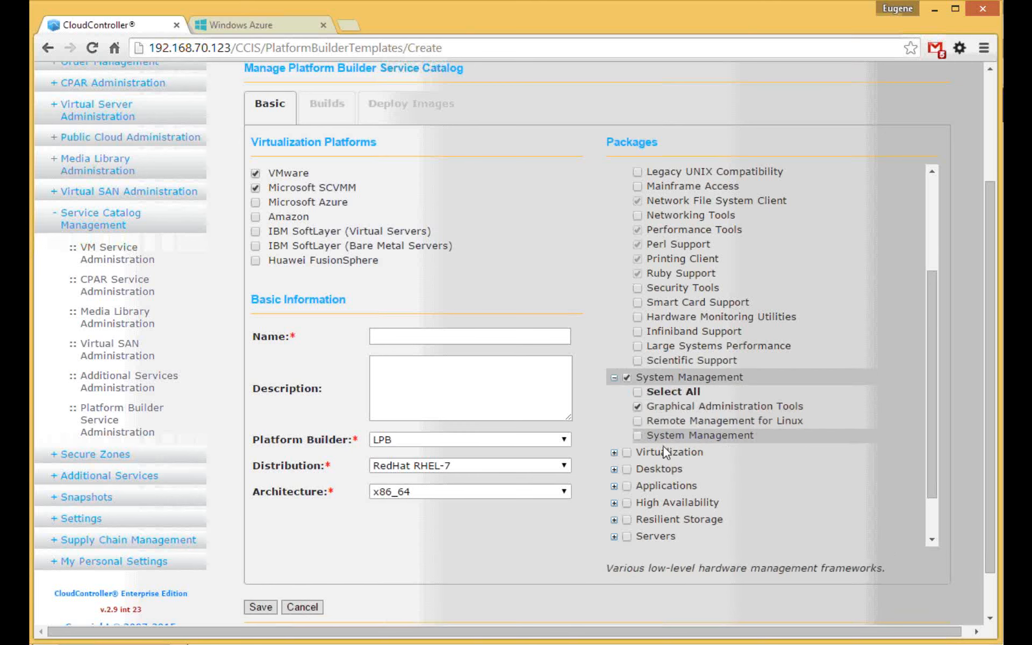
Include the Applications package group and add Emacs to it.
scroll(646, 449, down, 3)
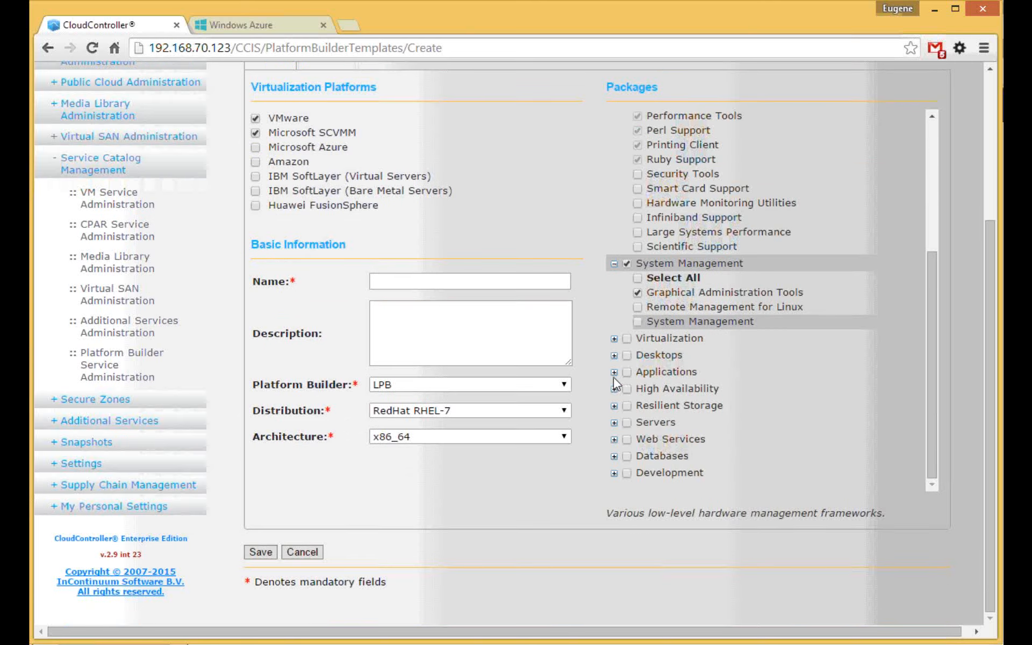
click(614, 373)
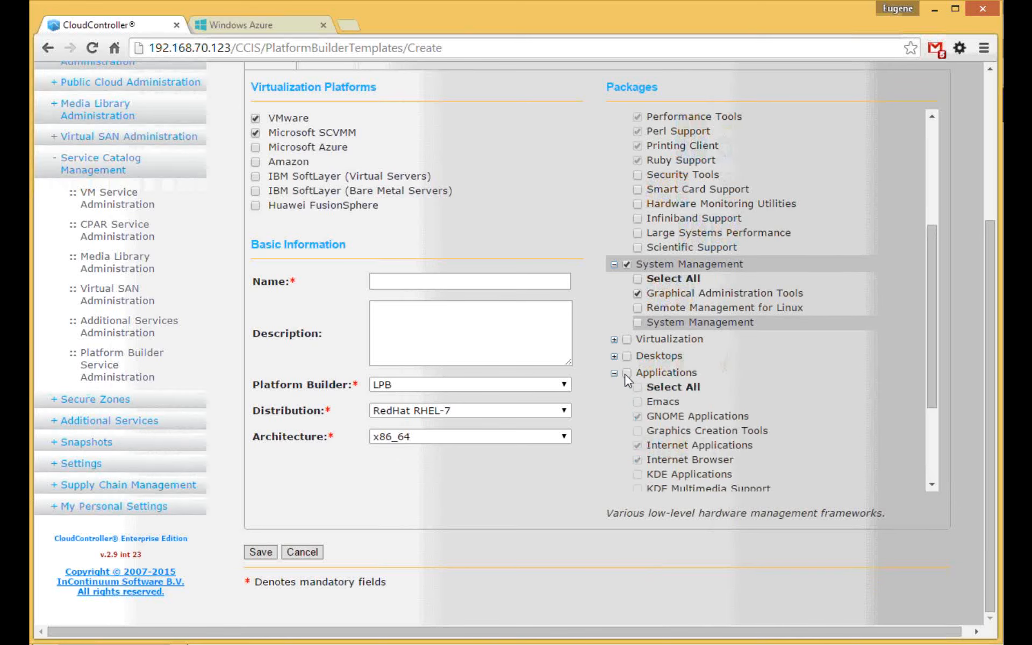
click(626, 374)
click(637, 404)
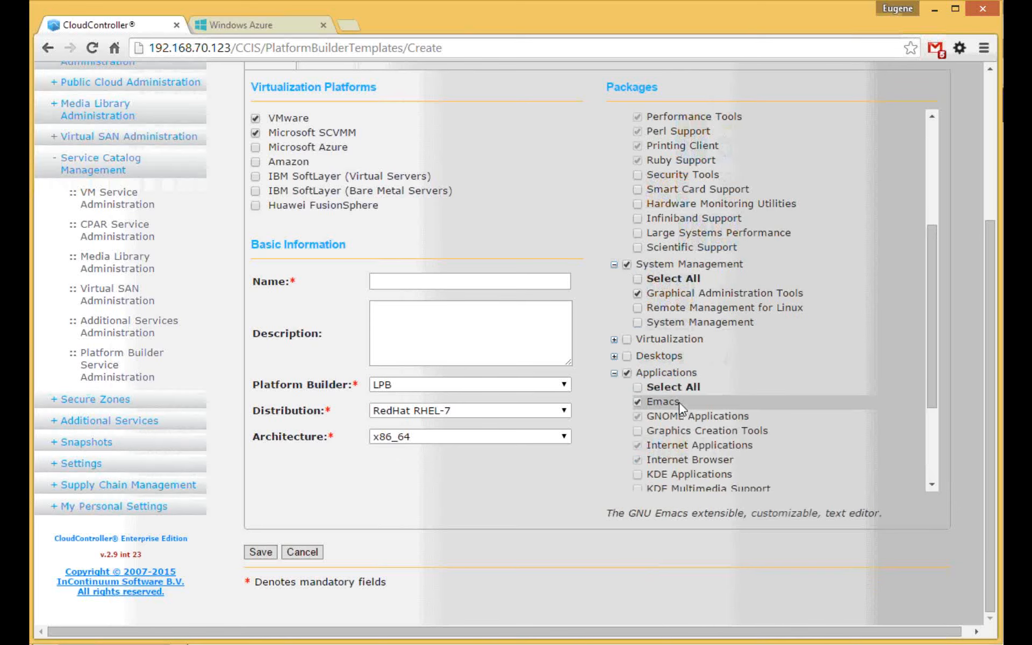
scroll(759, 401, down, 3)
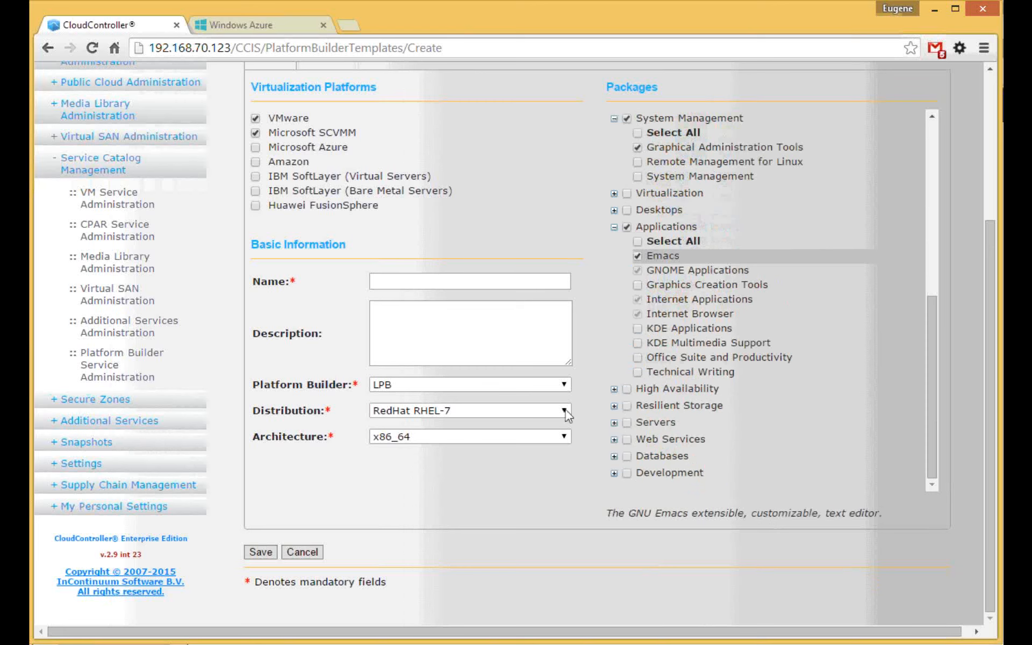
Name the template CeBIT - RHEL 7 and save it.
click(398, 280)
text(CeBIT - RHEL 7)
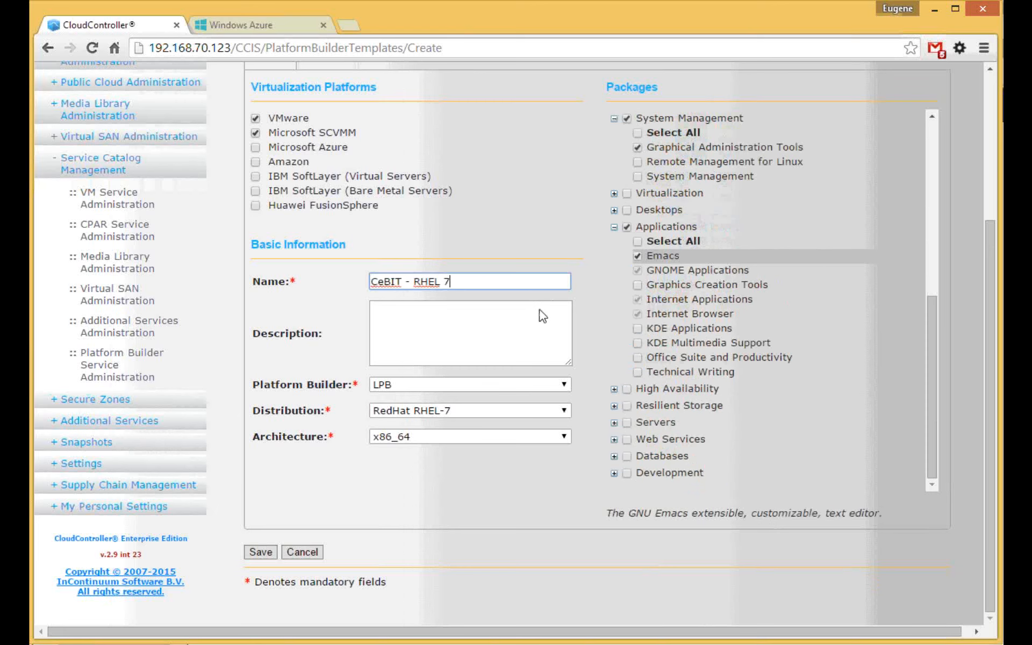
scroll(321, 538, up, 2)
scroll(321, 537, down, 2)
click(261, 552)
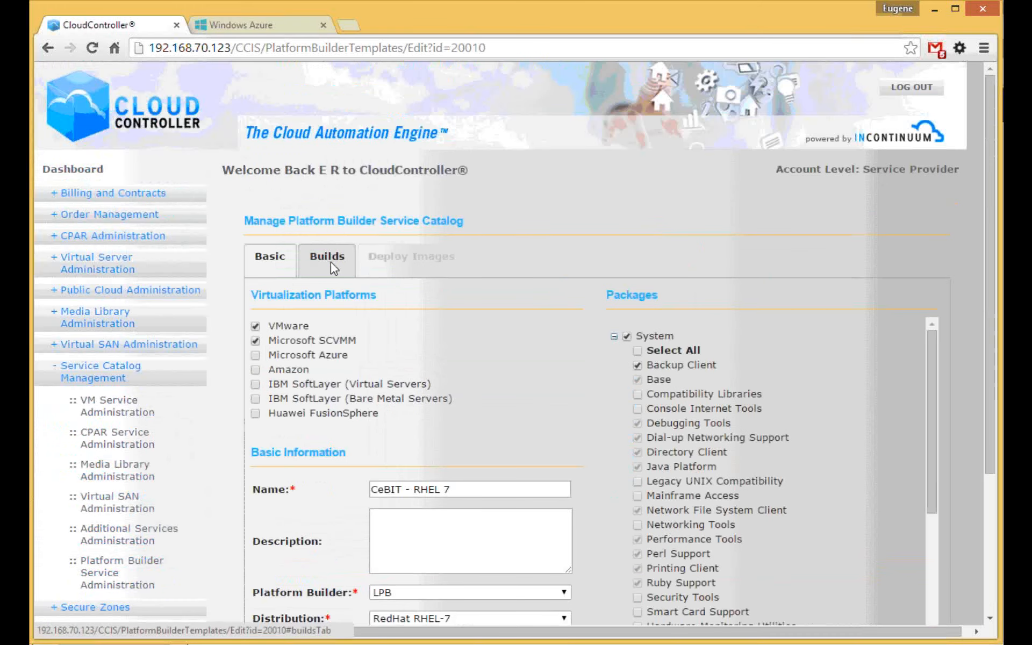
Run the template's builds for VMware and Microsoft SCVMM, and check their build status.
click(328, 260)
scroll(450, 287, down, 4)
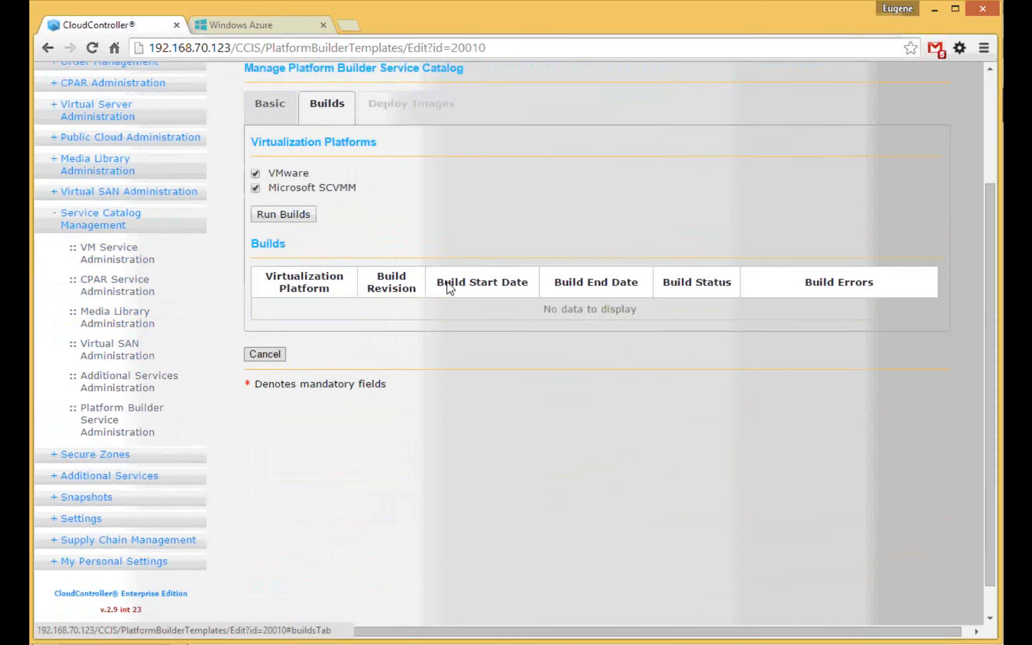
click(298, 217)
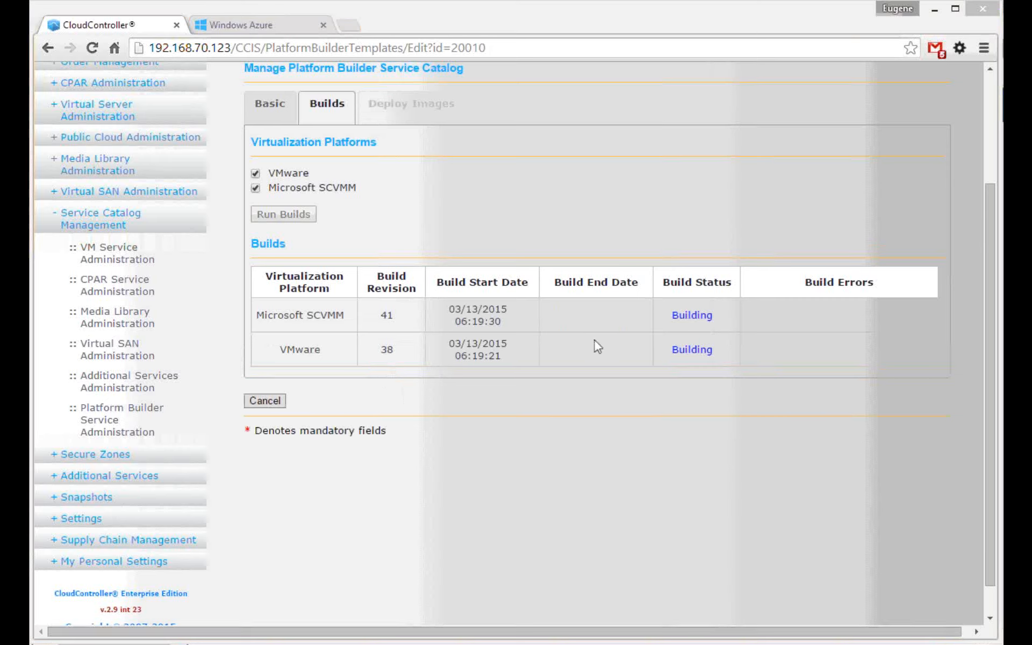
click(404, 352)
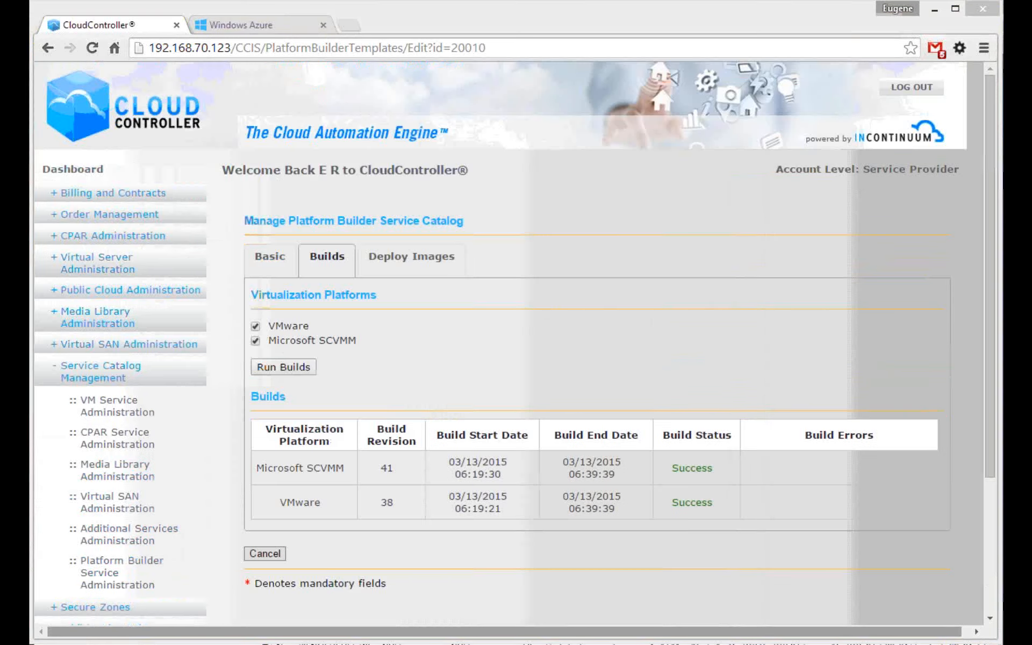
double_click(701, 472)
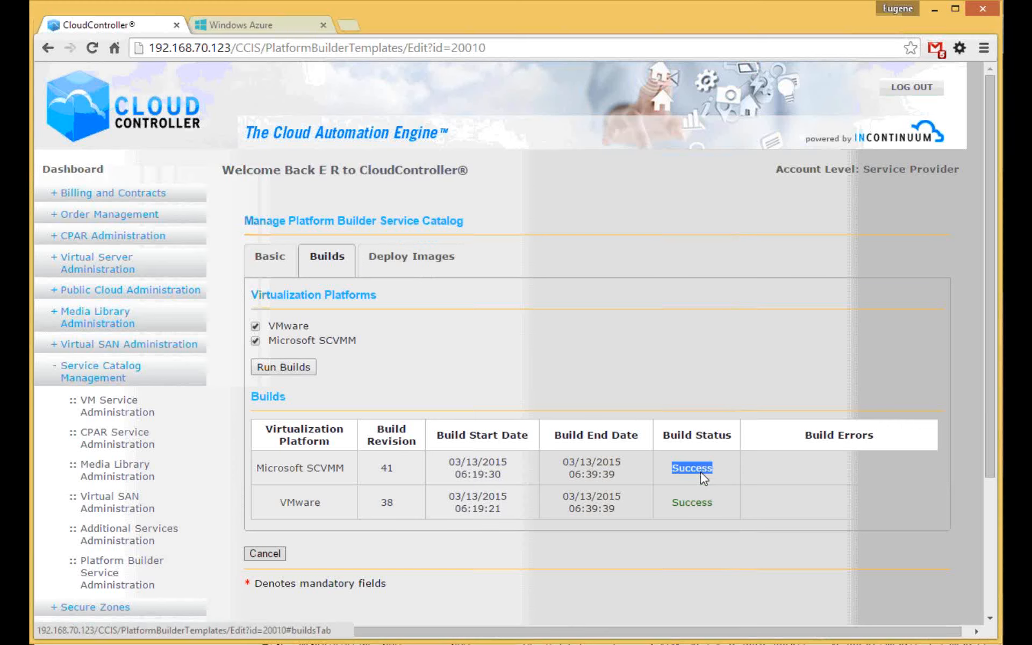
Deploy the VMware image as CeBIT - VMWare RHEL 7 to VM_Cluster, using the AMS500_SAN1_RAID5 data store and the Templates folder.
click(456, 257)
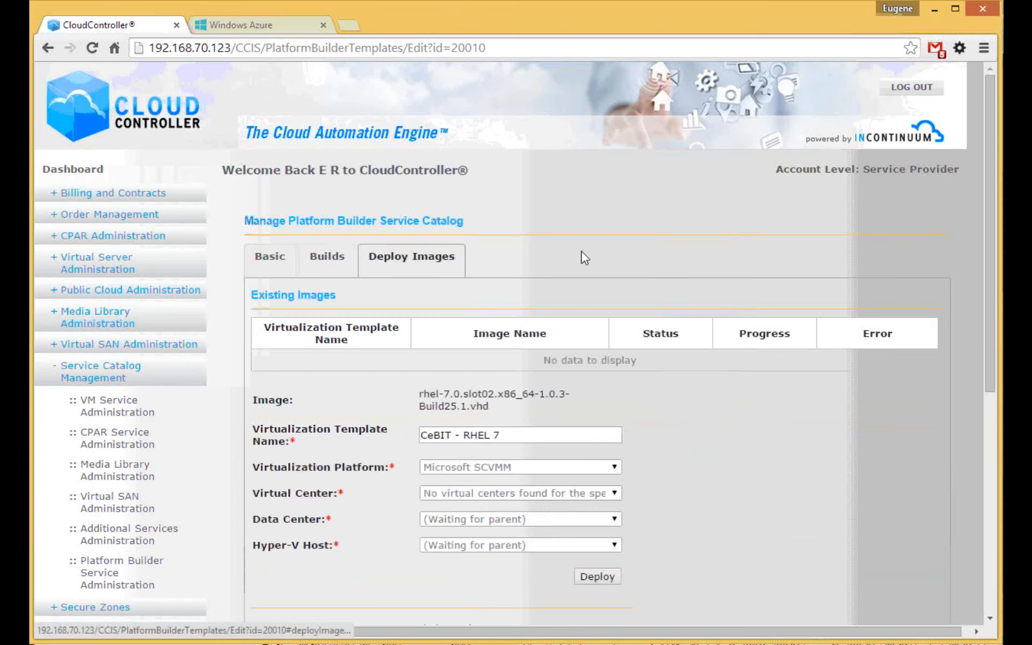
scroll(584, 258, down, 3)
scroll(564, 344, down, 3)
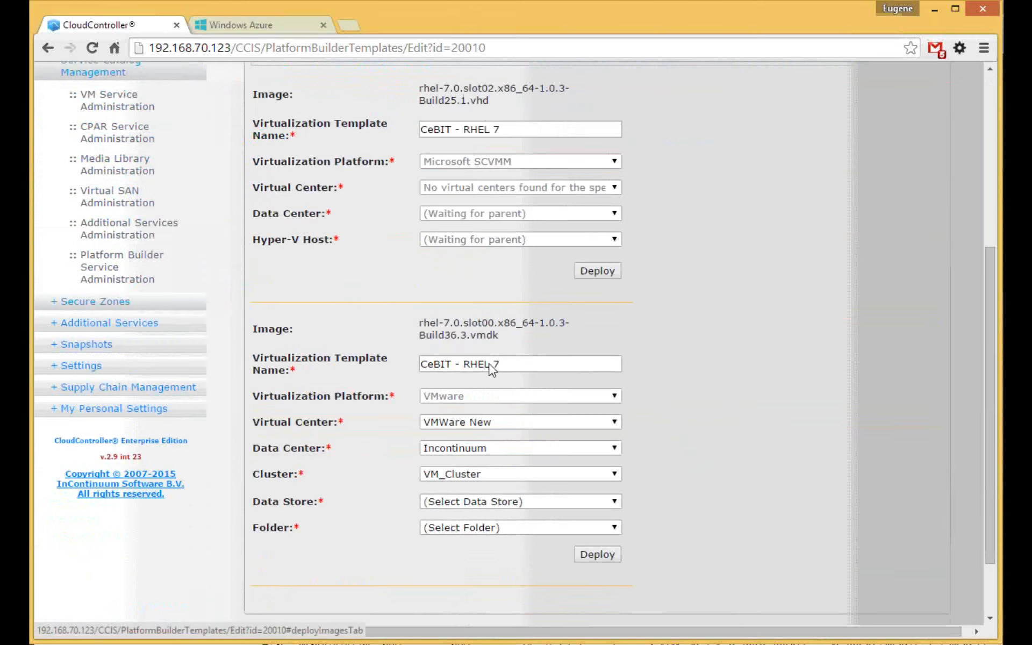
double_click(499, 421)
double_click(495, 449)
click(497, 477)
click(498, 476)
click(495, 502)
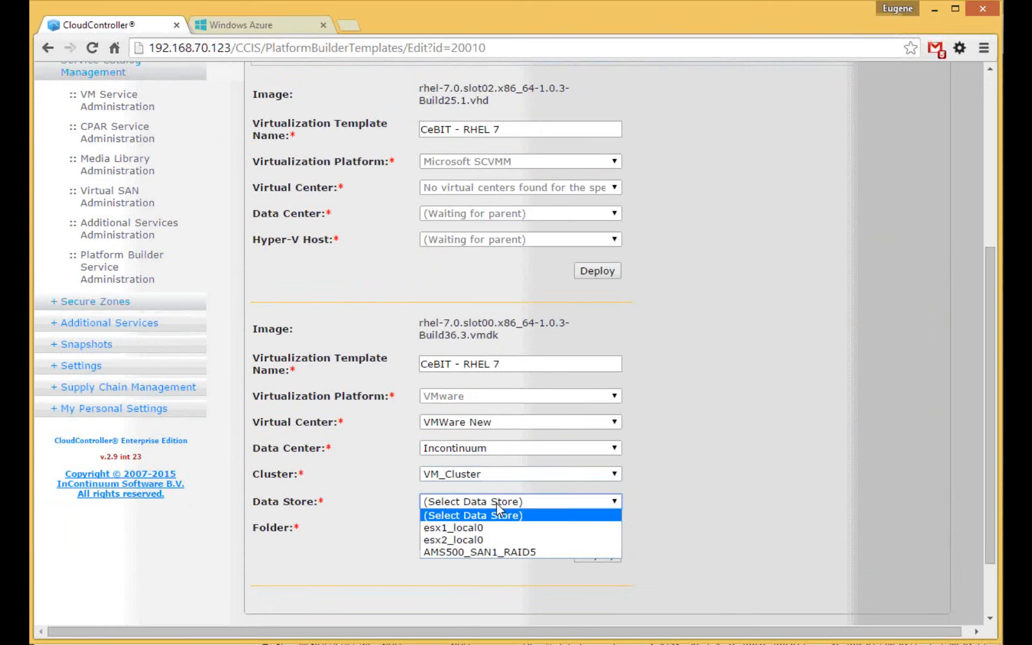
click(479, 552)
click(489, 529)
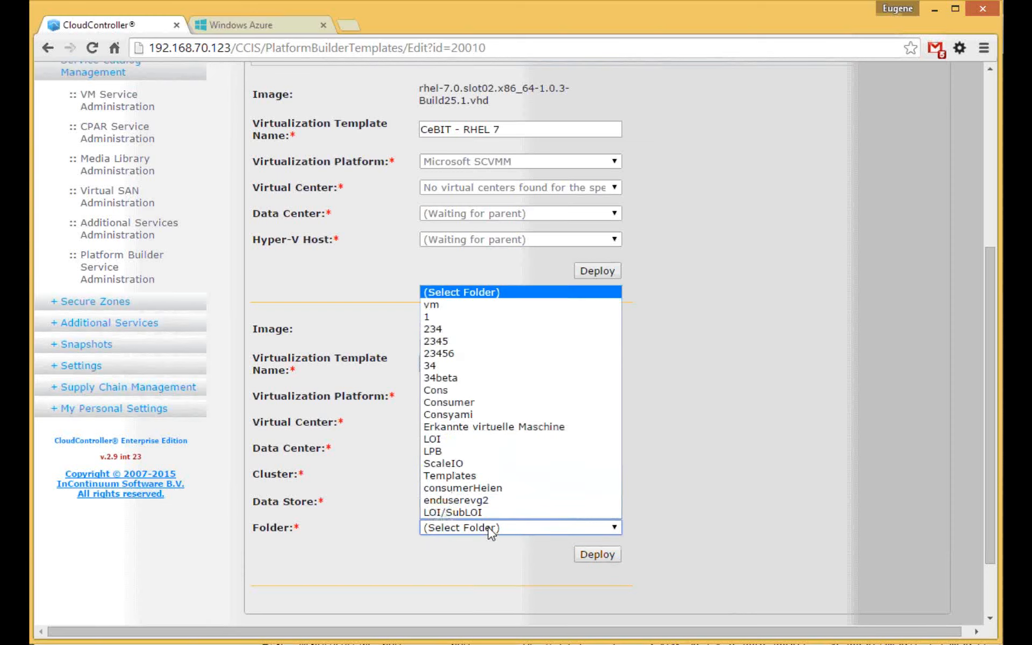
click(474, 476)
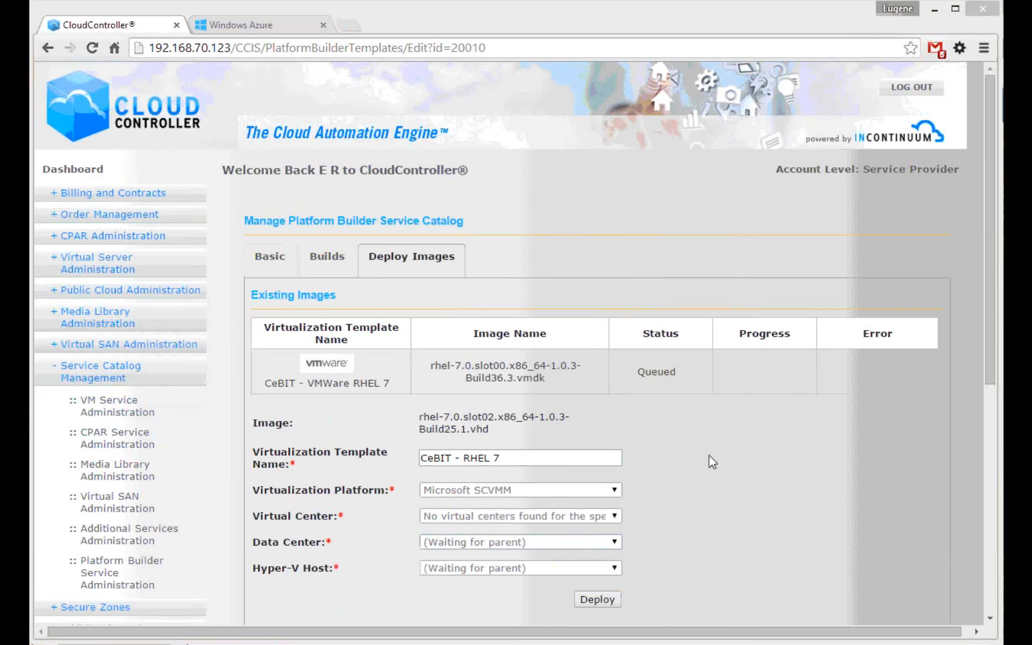
Review the VMware deployment settings and examine the template name, image name and status of the entry under Existing Images.
click(708, 456)
scroll(707, 465, down, 7)
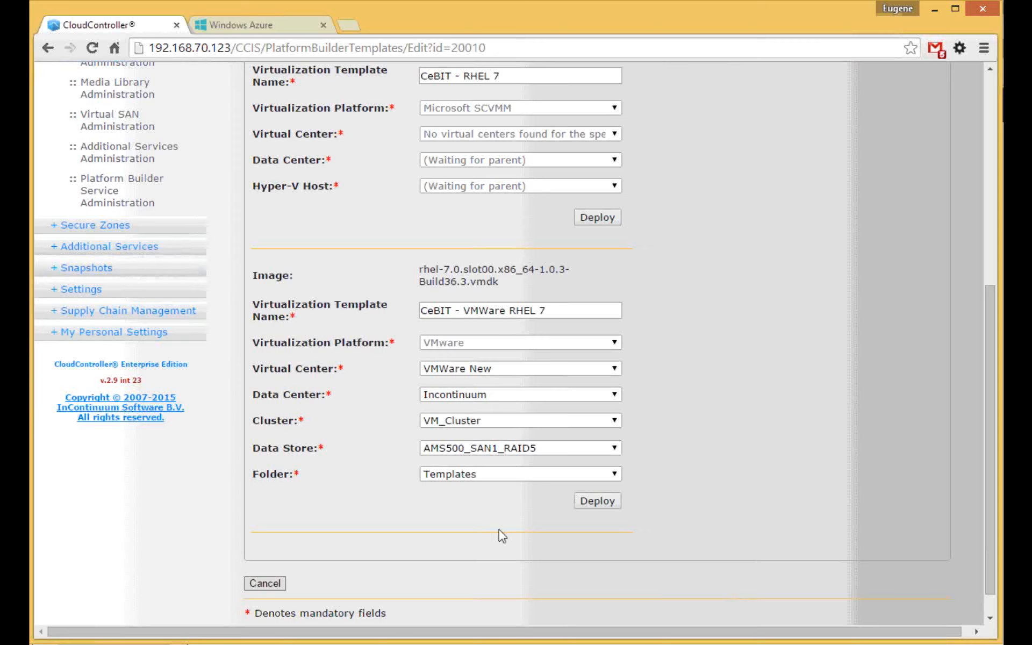
scroll(502, 504, up, 6)
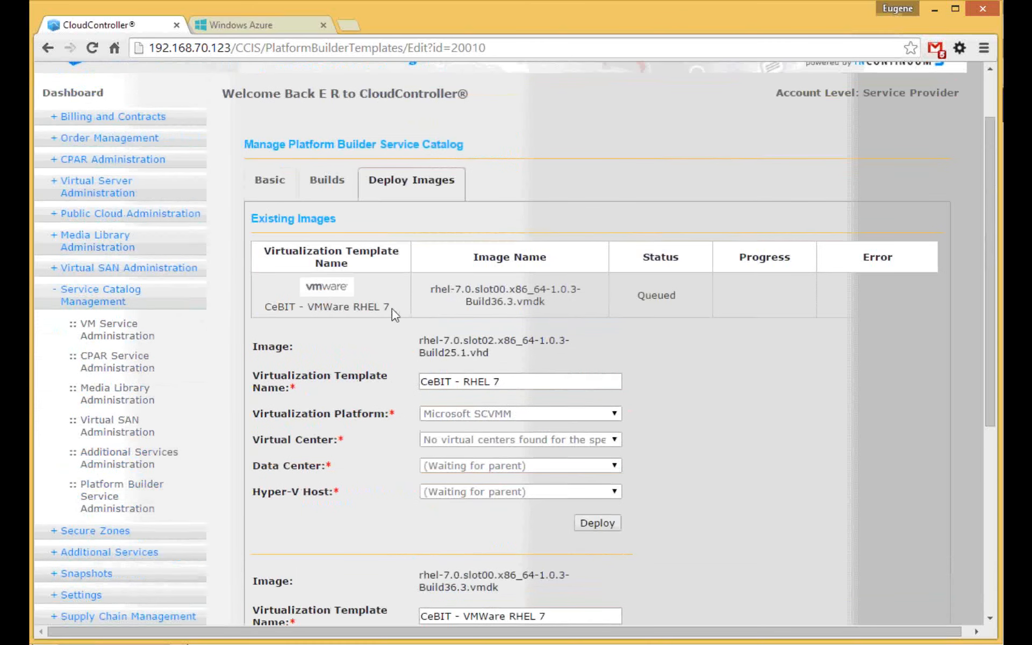
drag(329, 310, 269, 310)
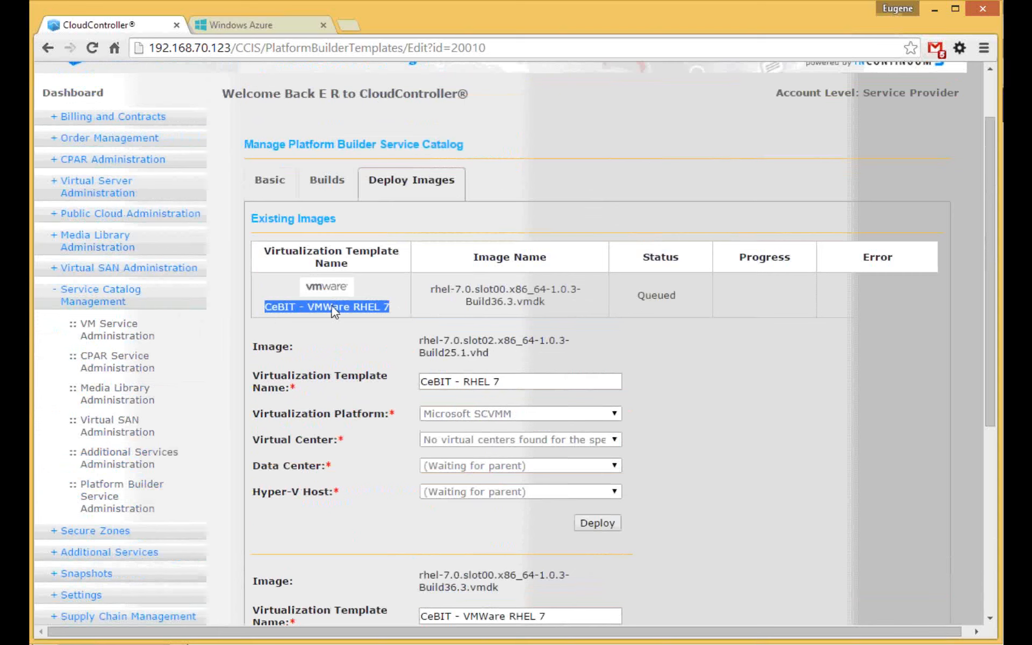
click(334, 311)
double_click(536, 302)
double_click(660, 300)
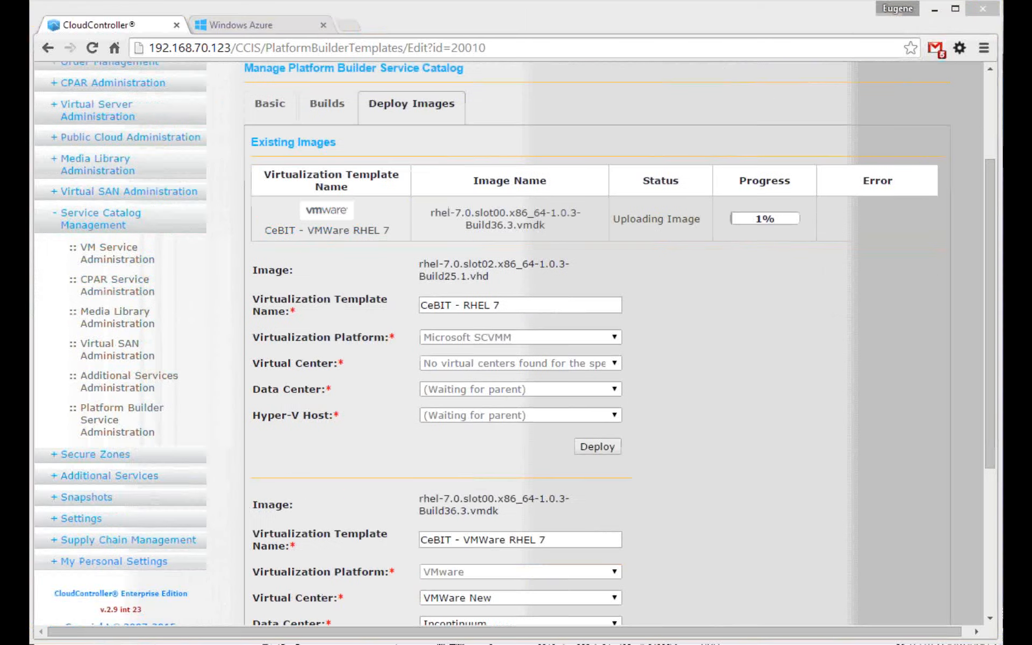
Check the upload progress of the CeBIT - VMWare RHEL 7 image.
drag(759, 215, 761, 220)
double_click(761, 219)
click(691, 244)
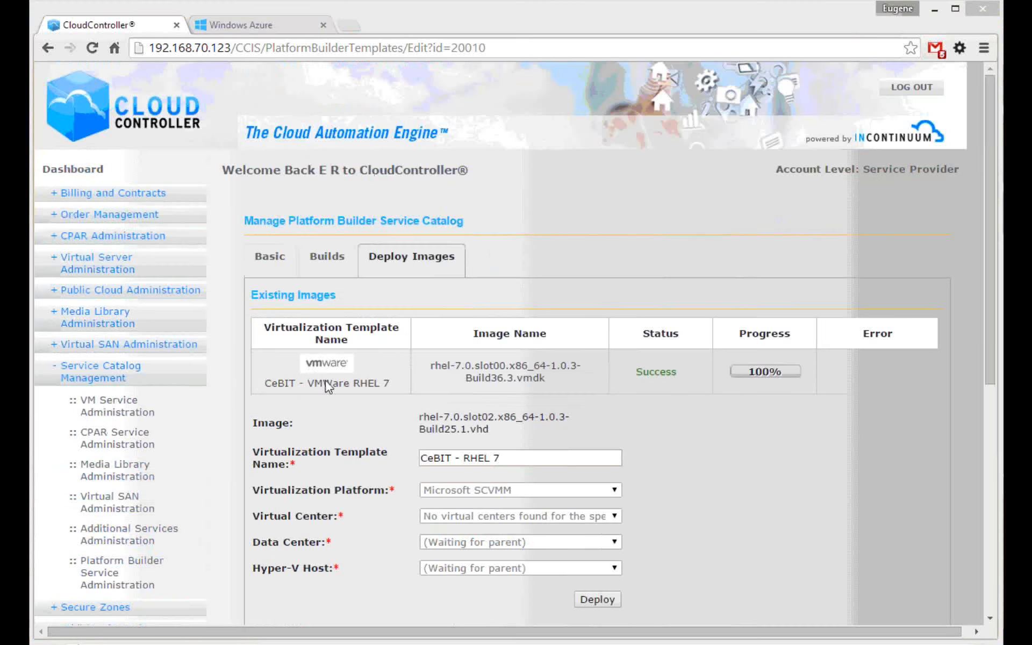
click(758, 376)
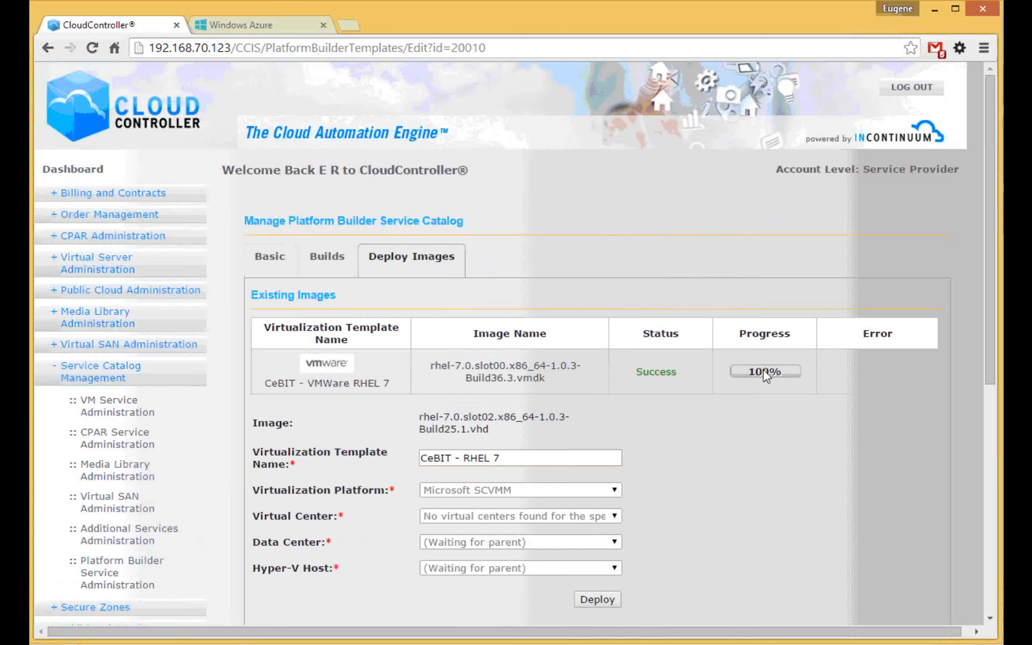
click(739, 381)
Switch to the vCenter window of vSphere Client and place it over the browser.
mouse_move(564, 639)
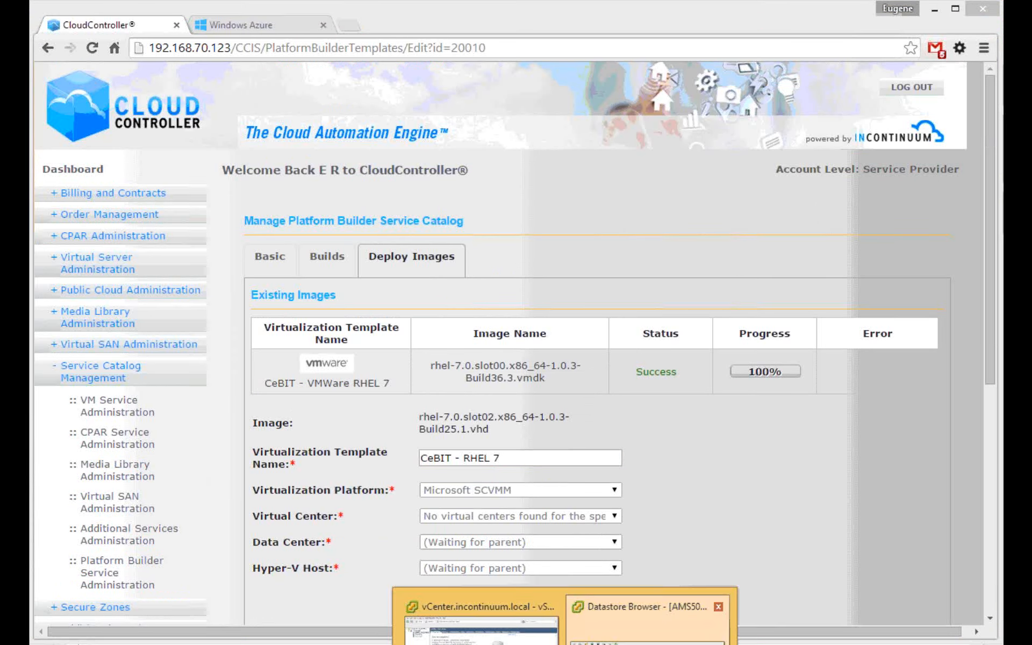
click(640, 623)
click(840, 230)
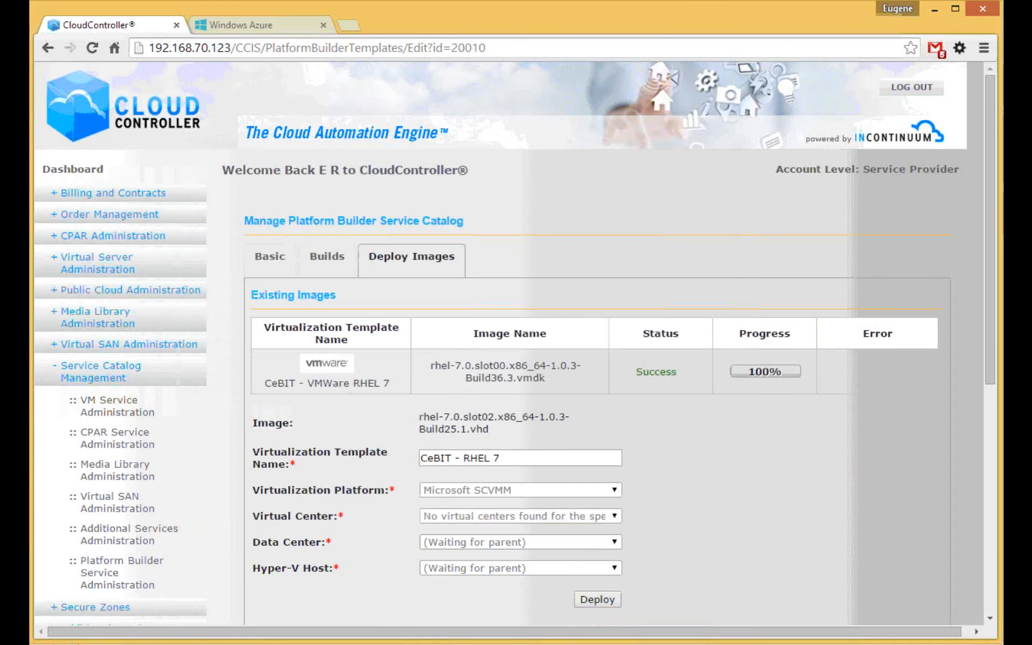
drag(615, 17, 529, 87)
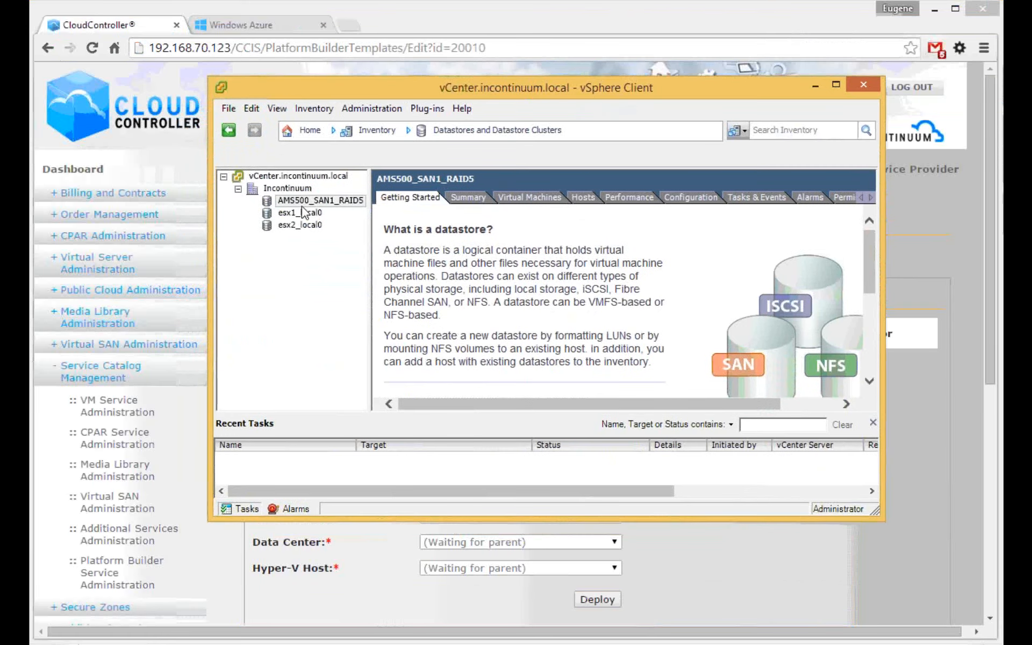
Show the VMs and Templates inventory and expand the Templates folder to look for the deployed CeBIT template.
click(346, 137)
mouse_move(371, 150)
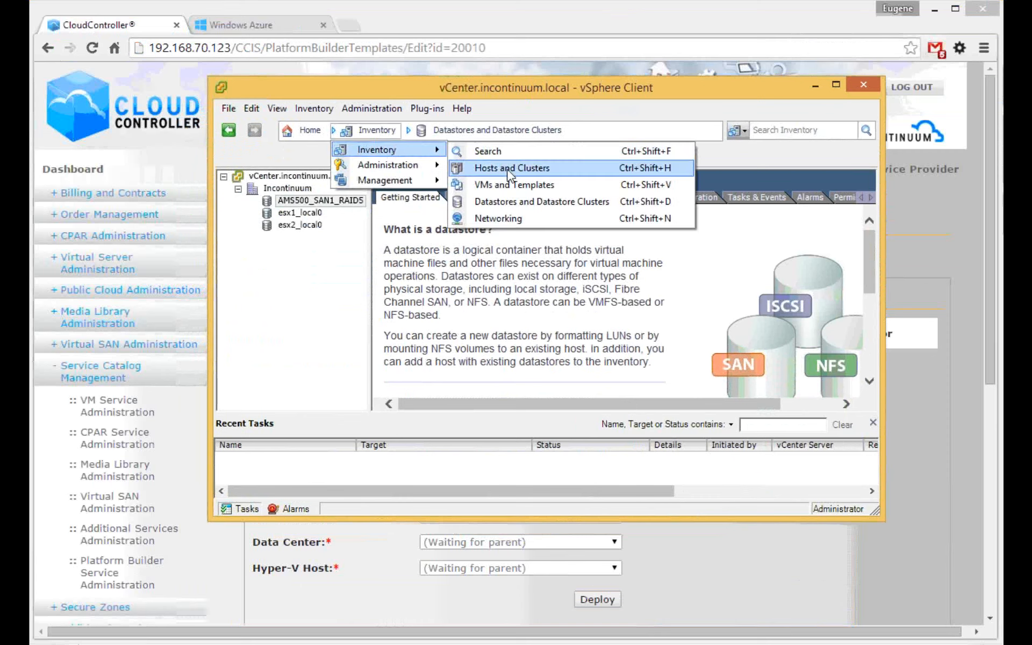
click(501, 185)
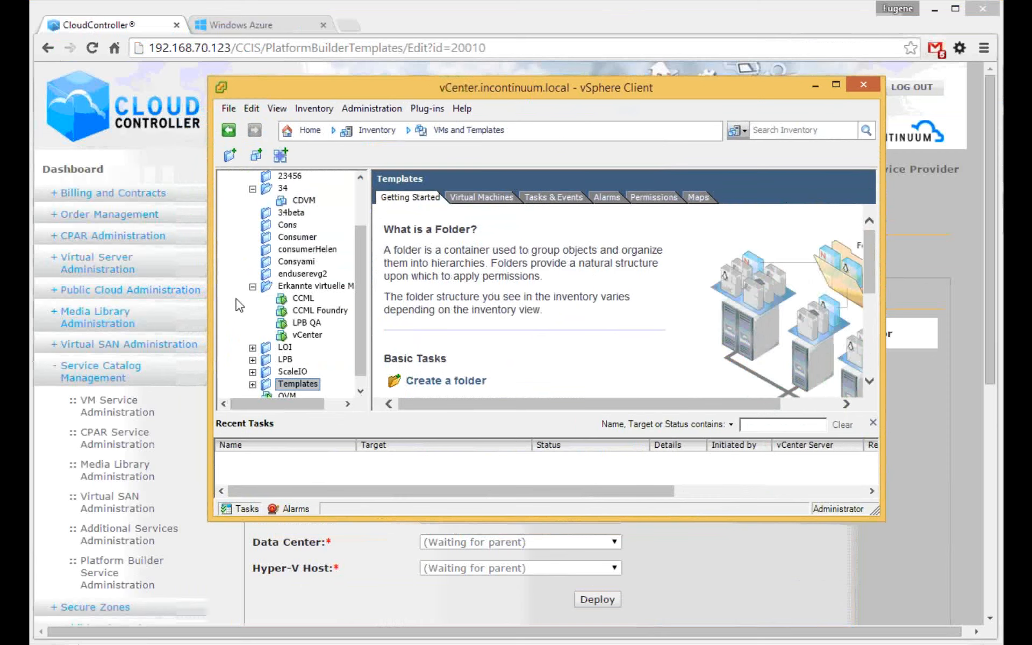
scroll(260, 312, down, 1)
click(252, 371)
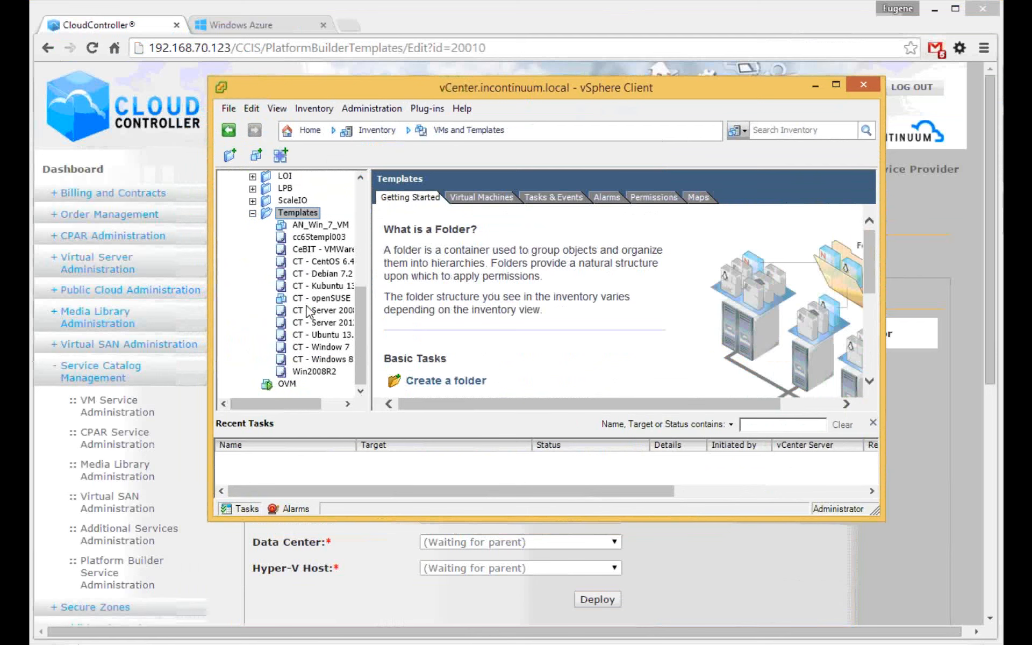
Select the CeBIT - VMWare RHEL 7 template in the inventory and widen the tree so its full name is readable.
click(321, 250)
drag(272, 405, 302, 407)
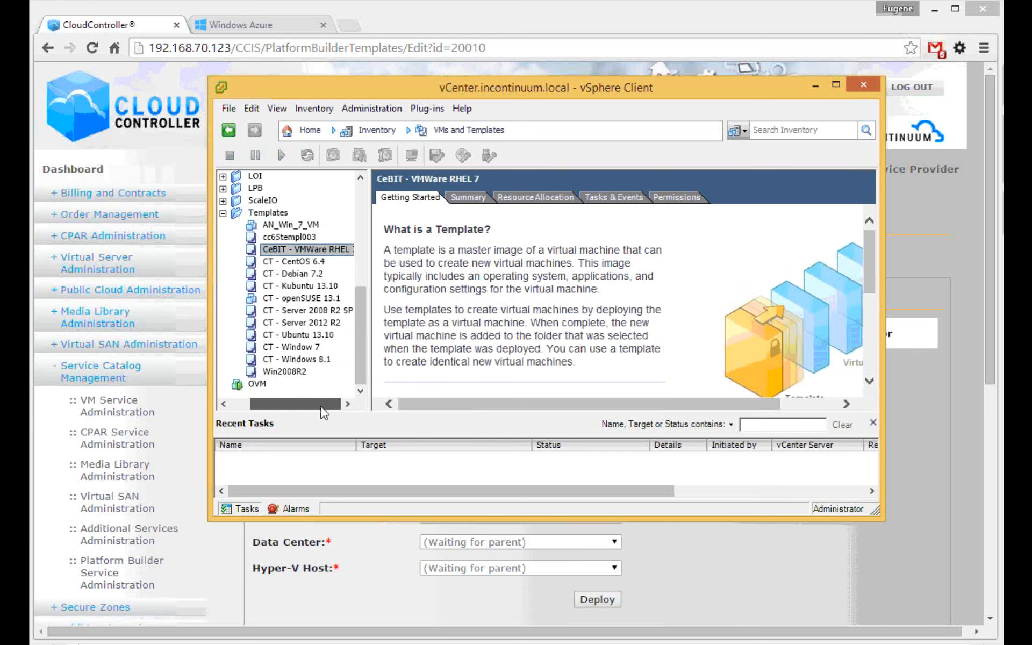
drag(374, 258, 411, 260)
click(360, 263)
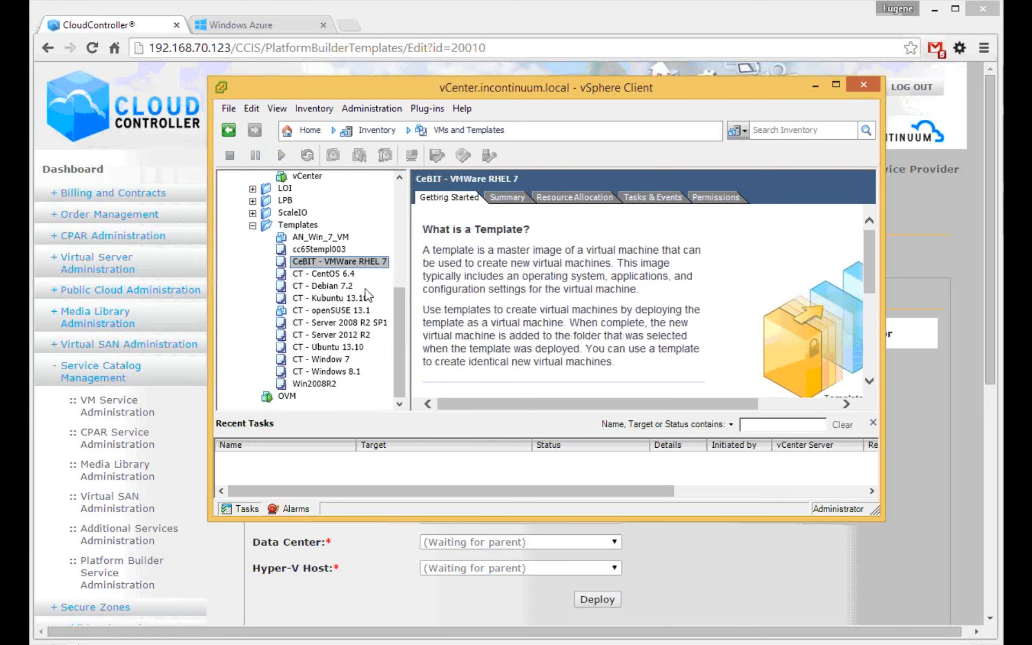
Switch back to CloudController in the browser and check the deployed CeBIT - VMWare RHEL 7 entry under Existing Images.
click(401, 563)
drag(391, 379, 265, 385)
click(351, 382)
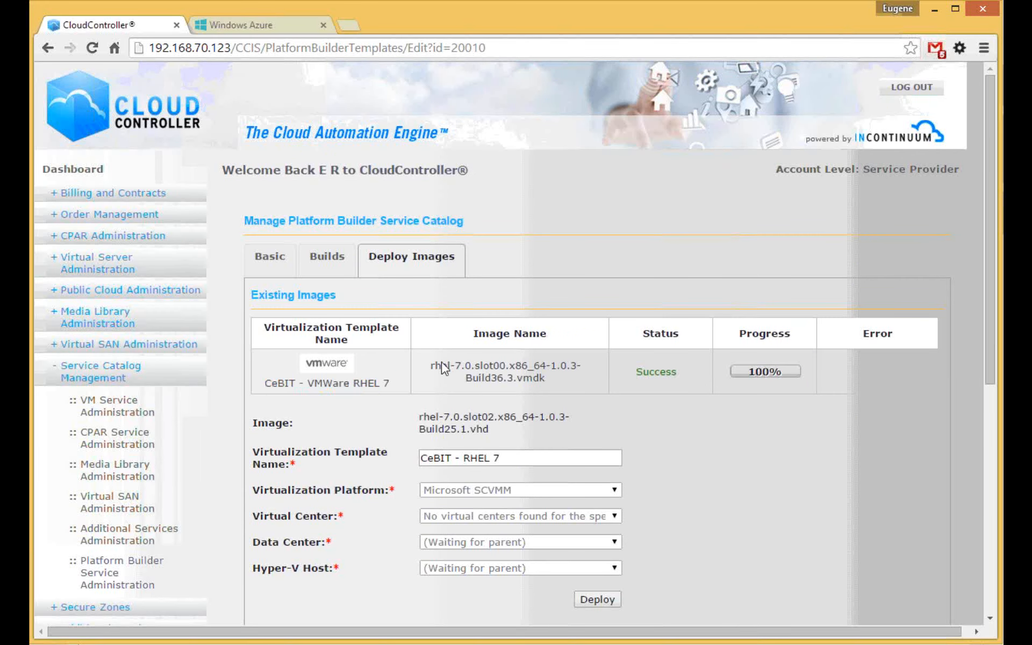
scroll(442, 368, down, 3)
scroll(441, 362, up, 2)
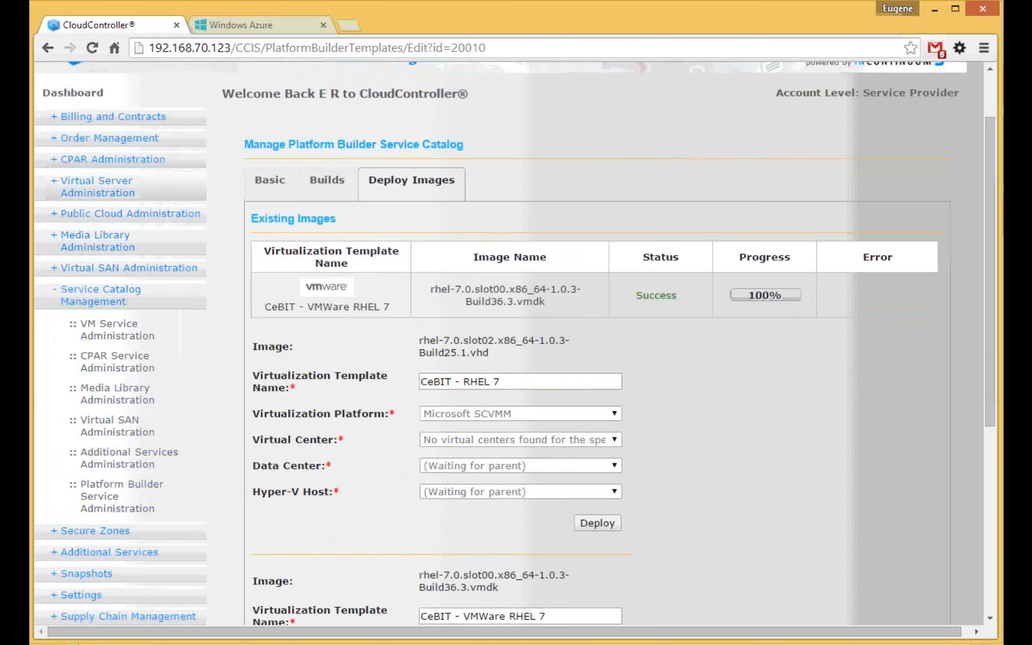
Start a new VM service catalog item template and set its virtualization platform to VMware.
click(114, 336)
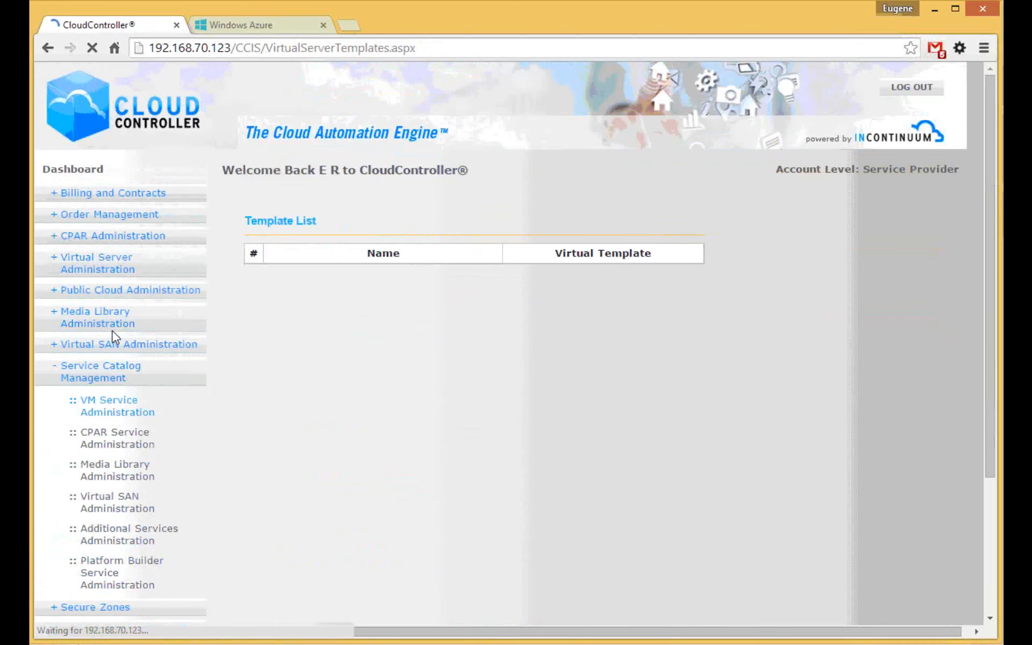
click(329, 345)
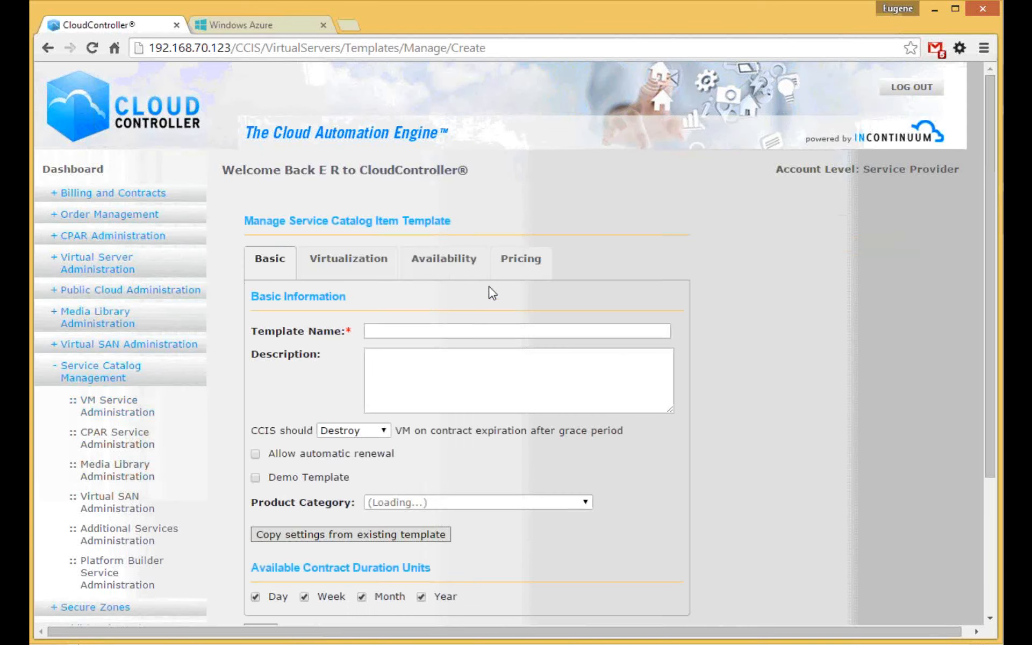
click(379, 267)
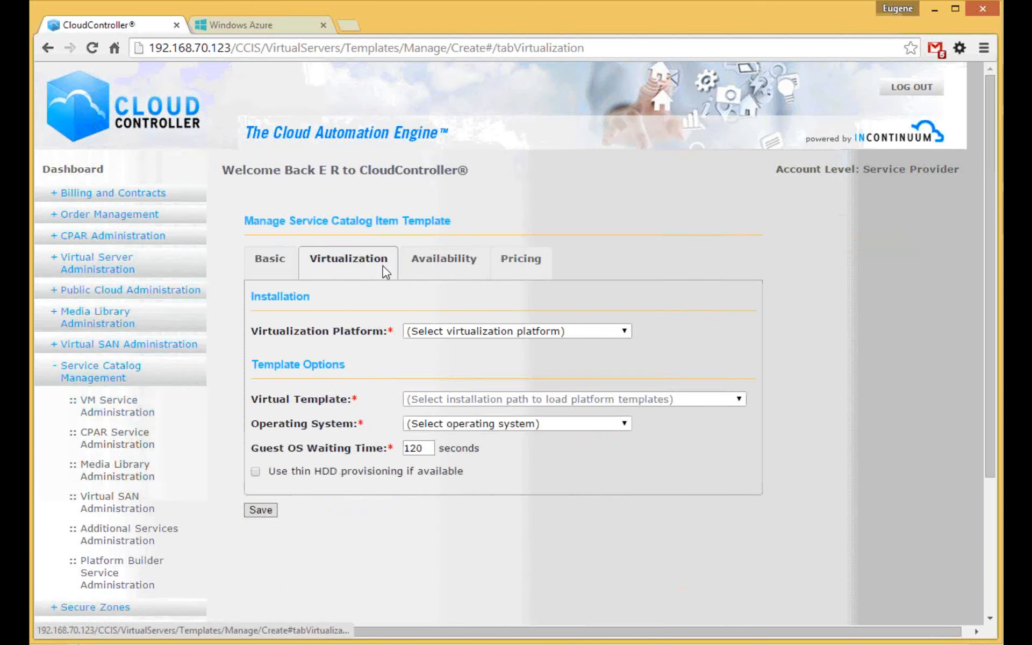
click(473, 330)
click(444, 357)
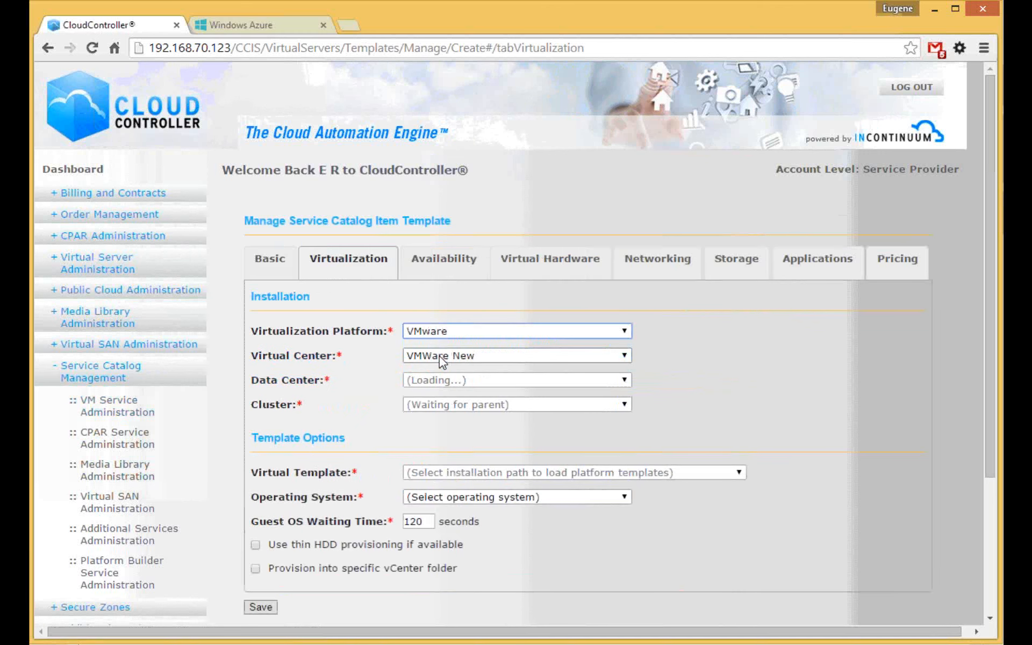
Set the template's operating system to Linux and its virtual template to CeBIT - VMWare RHEL 7.
scroll(764, 388, down, 2)
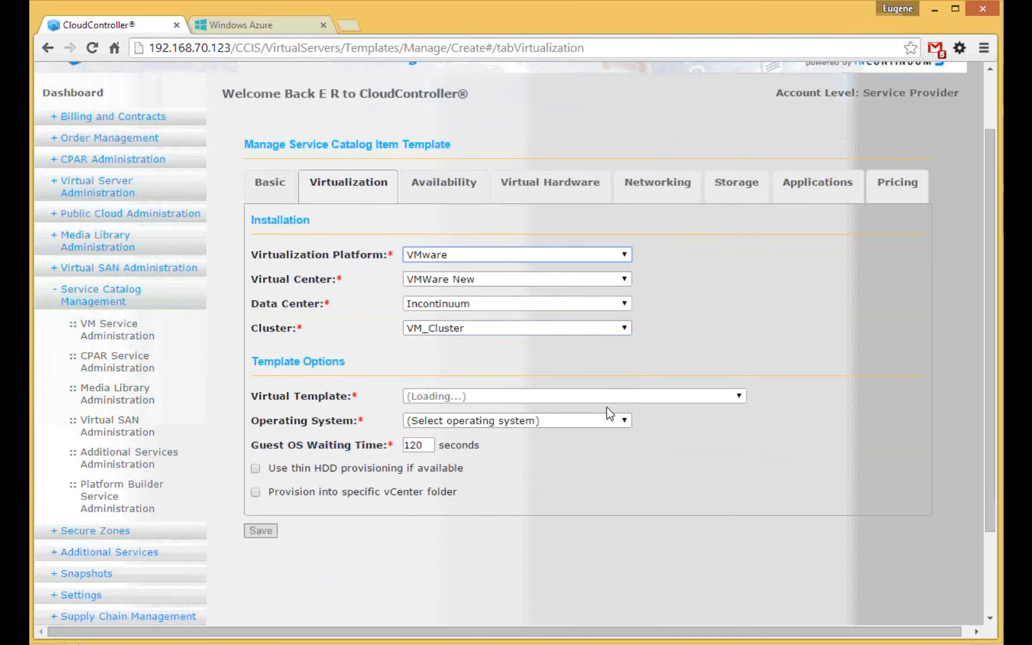
click(538, 423)
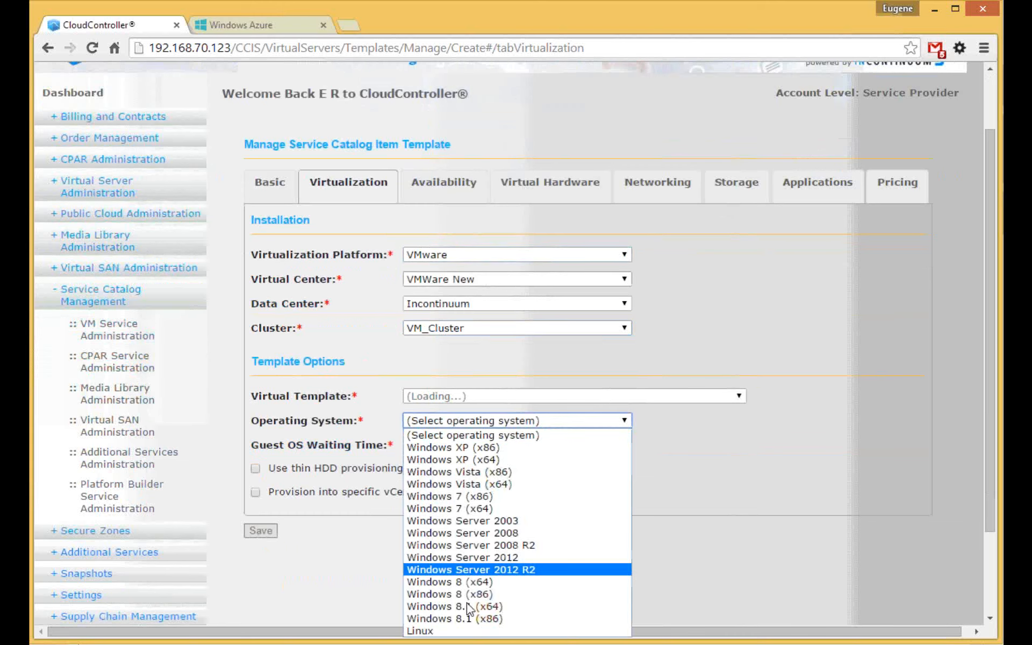
click(468, 630)
click(482, 395)
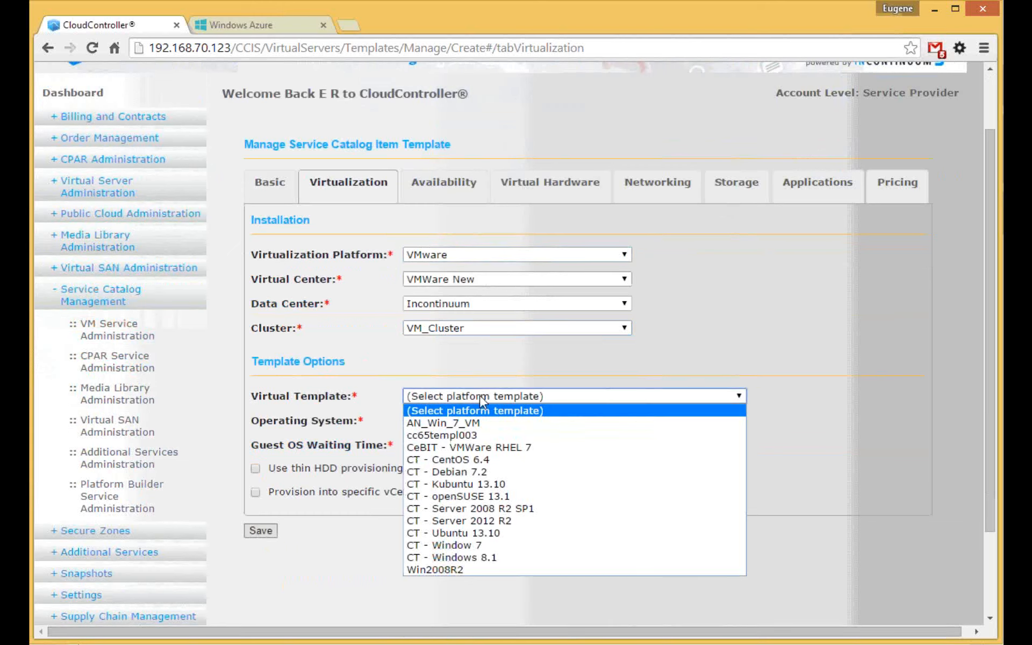
click(449, 447)
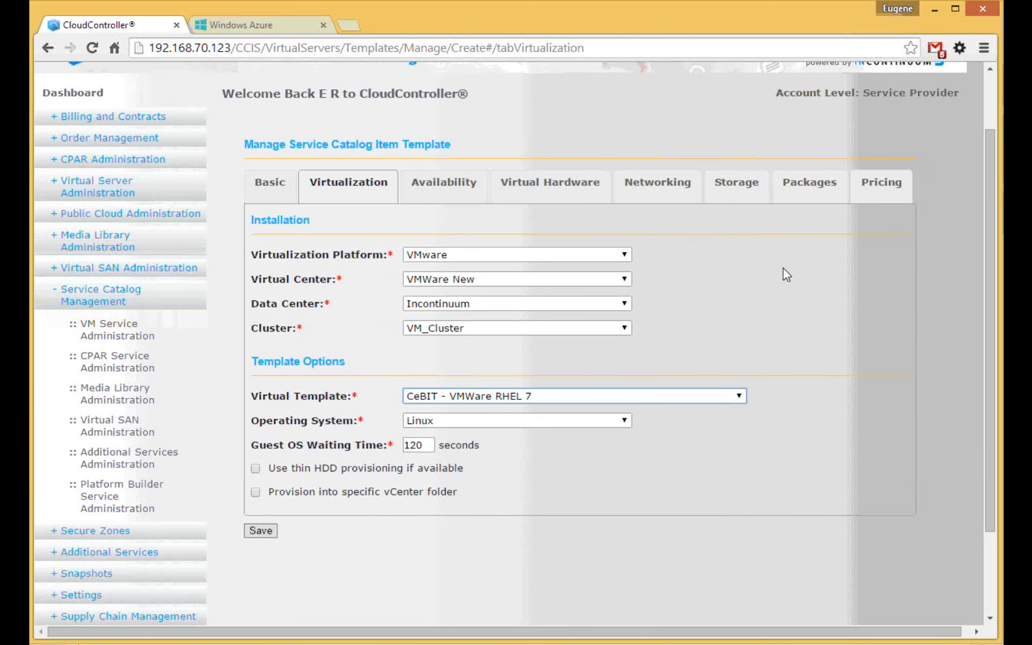
Review the template's bundled packages and collapse the Applications, System Management and System groups.
click(821, 185)
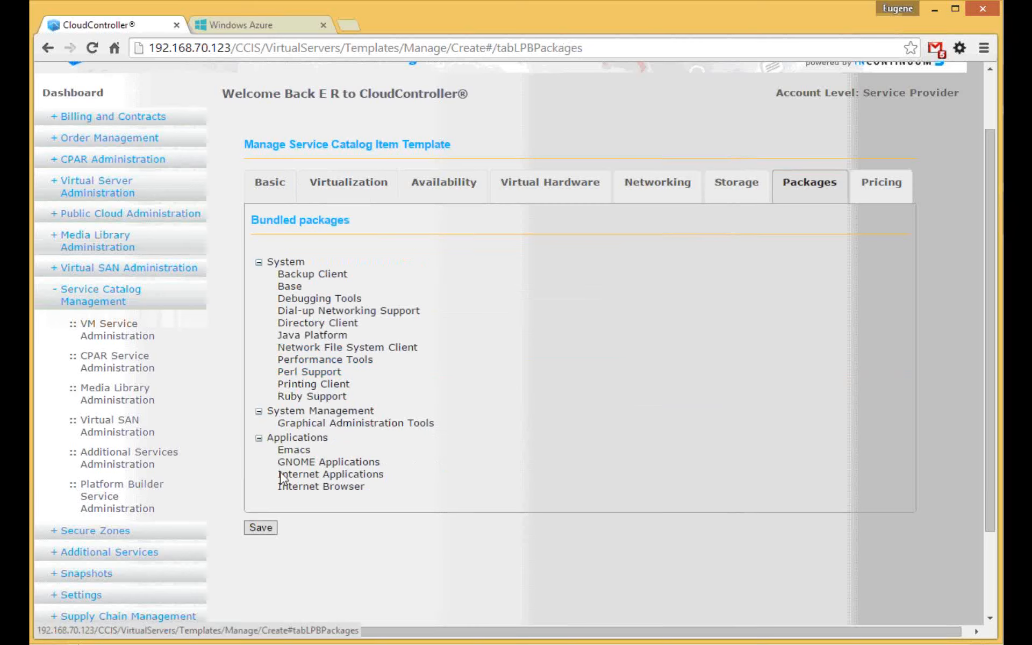
click(258, 438)
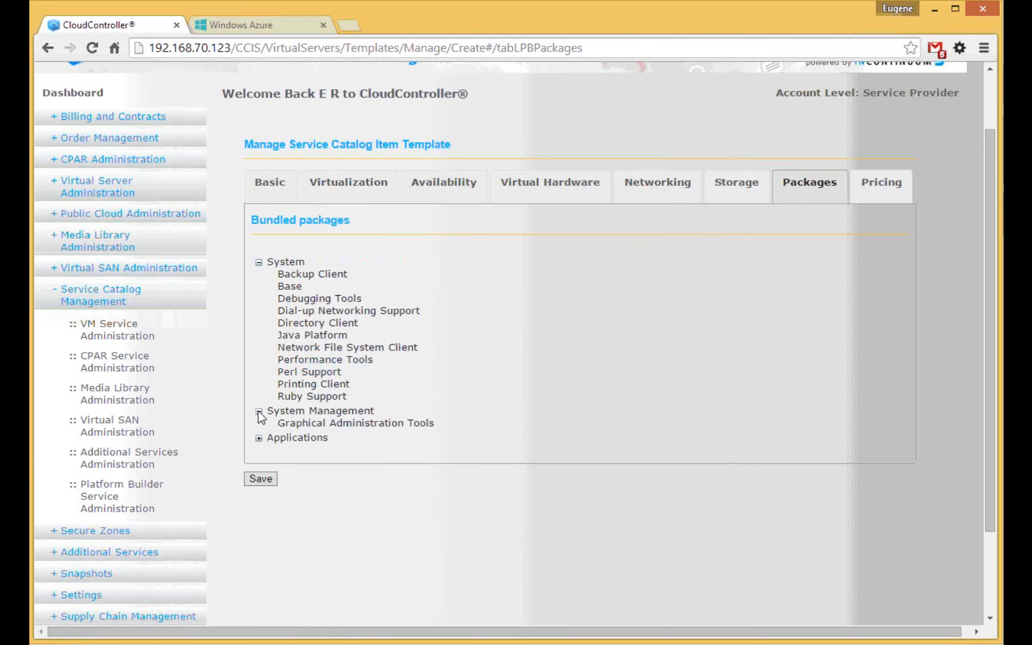
click(259, 411)
click(259, 263)
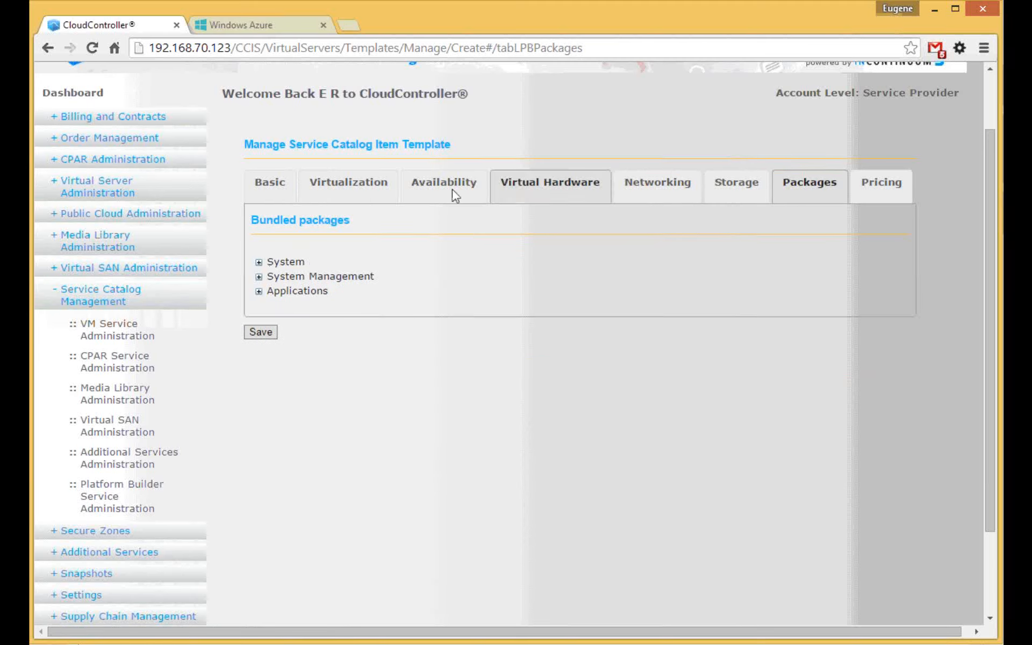
Change the virtual template to AN_Win_7_VM and view its Applications settings.
click(384, 189)
click(483, 395)
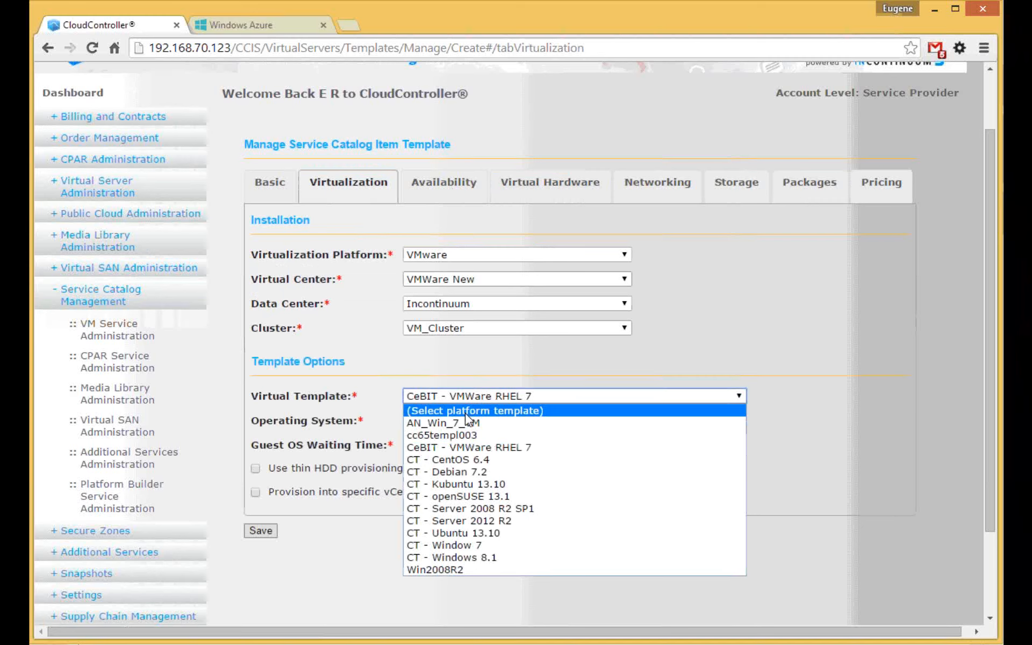
click(467, 422)
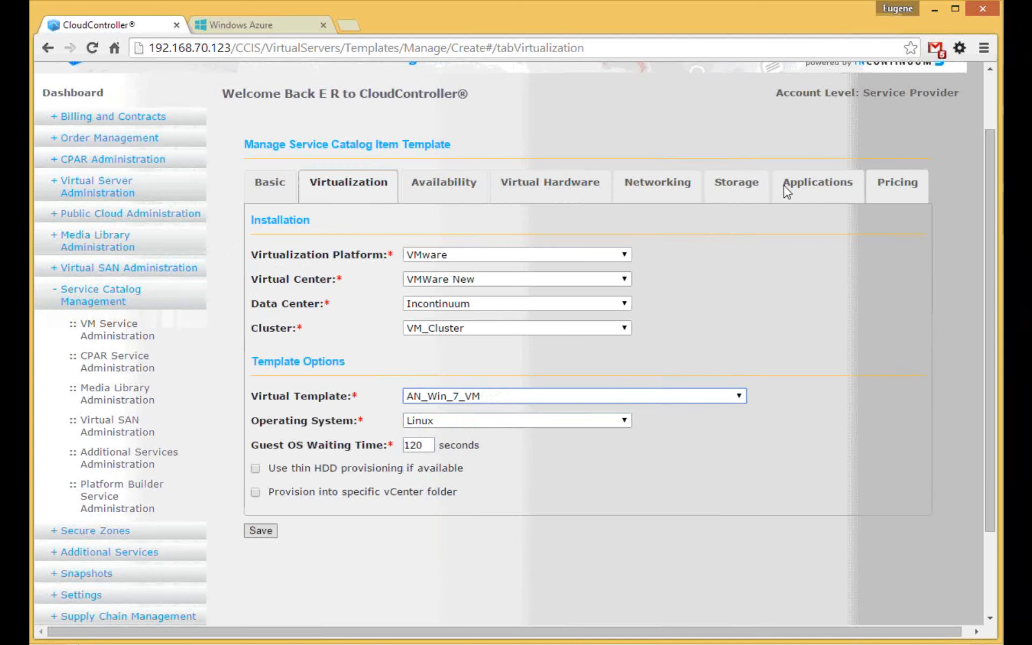
click(804, 188)
Set the virtual template back to CeBIT - VMWare RHEL 7 and recheck its bundled packages.
click(356, 184)
click(445, 400)
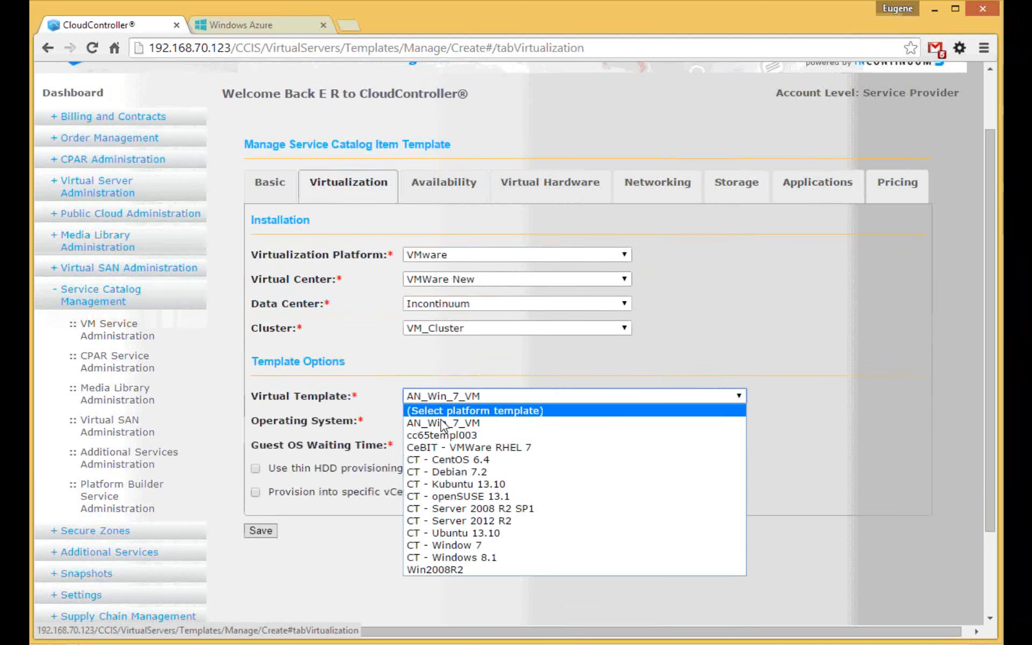
click(441, 448)
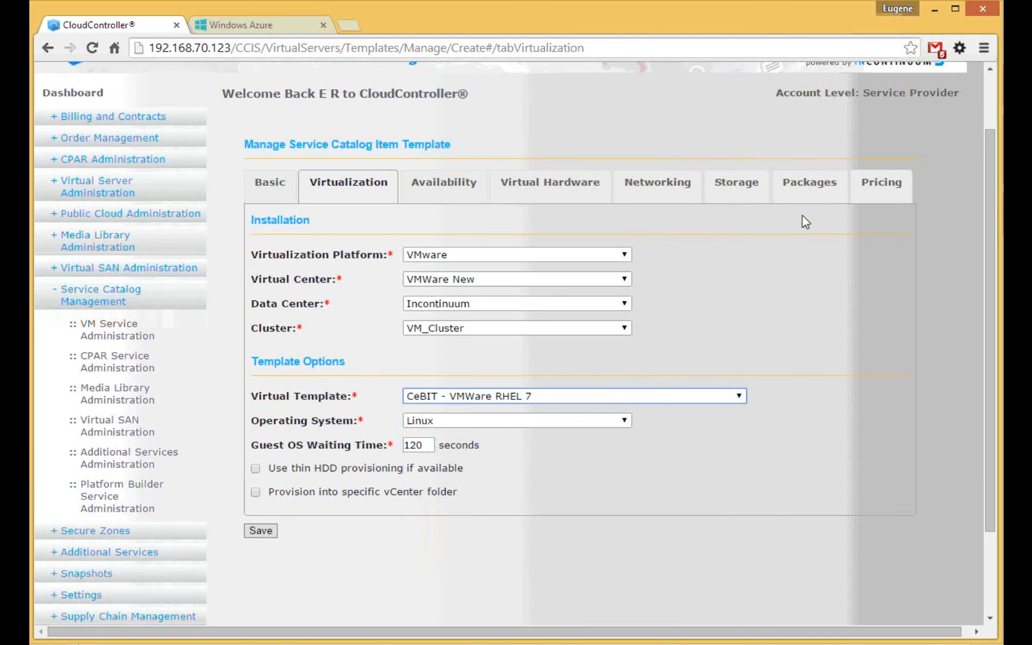
click(812, 185)
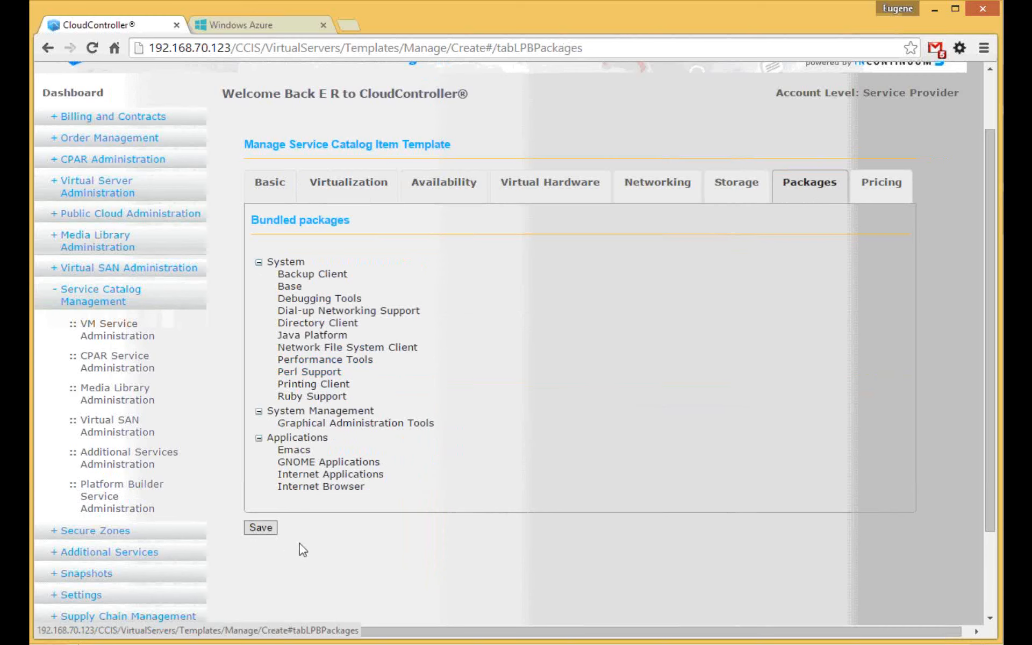
click(354, 180)
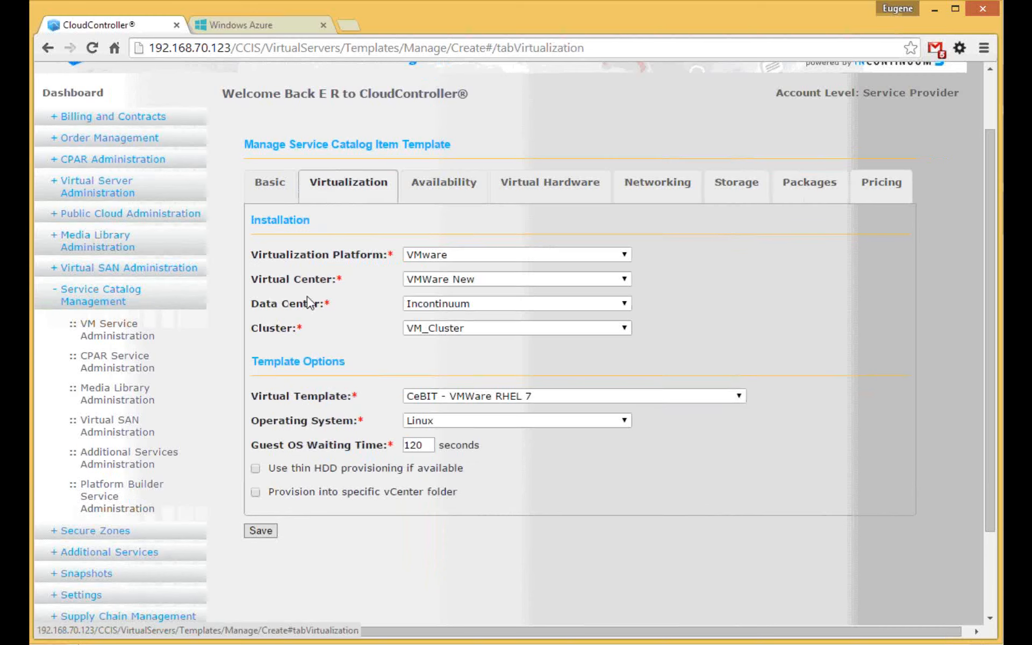
Open the CloudController dashboard and examine the Platform Build Licenses usage under Managed Environment.
click(73, 96)
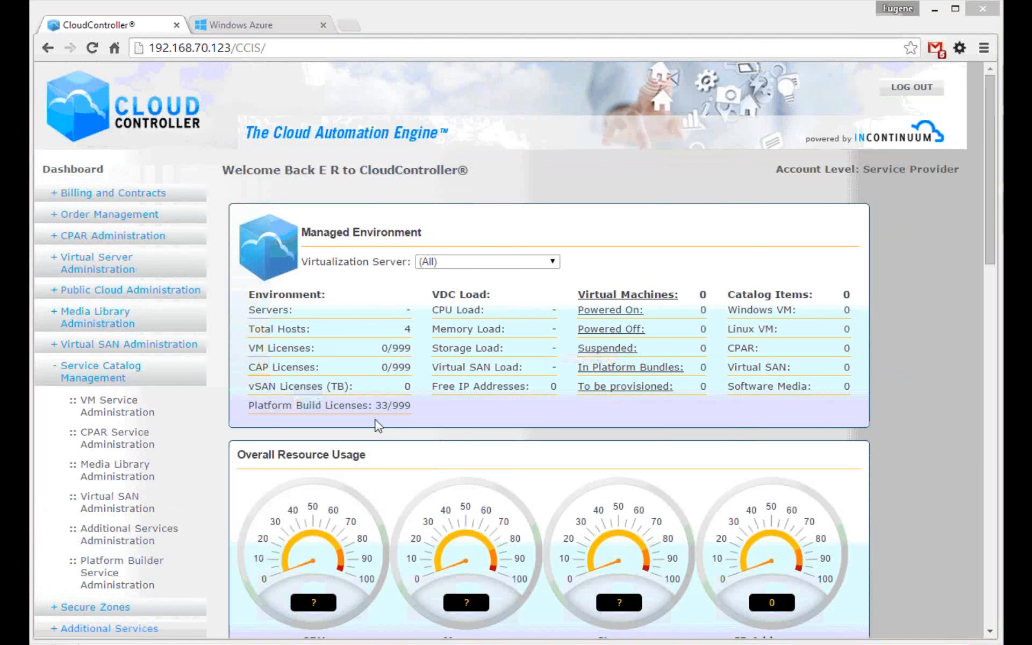
drag(376, 405, 412, 407)
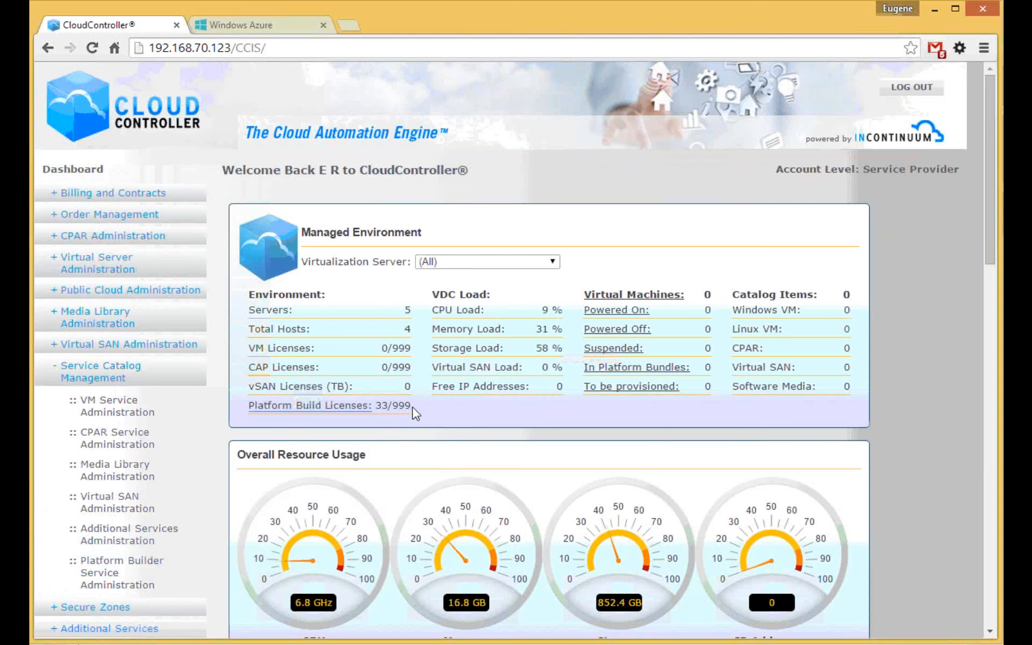
double_click(399, 408)
double_click(382, 405)
Start a new Platform Builder catalog item and choose Microsoft Azure as its virtualization platform.
click(107, 576)
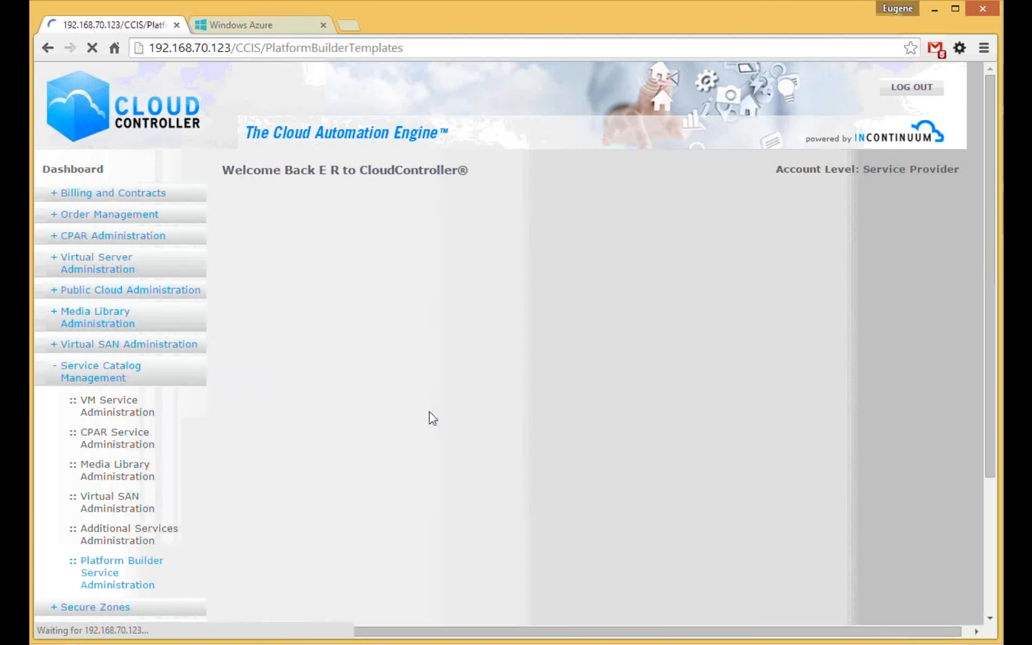
scroll(618, 468, down, 8)
scroll(618, 465, down, 6)
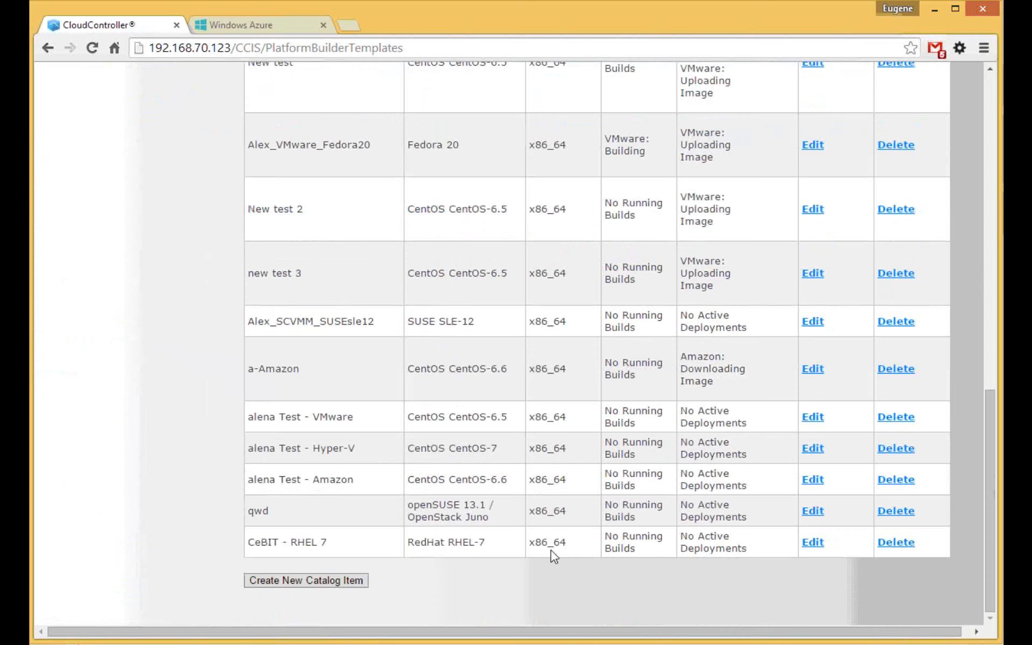
click(347, 582)
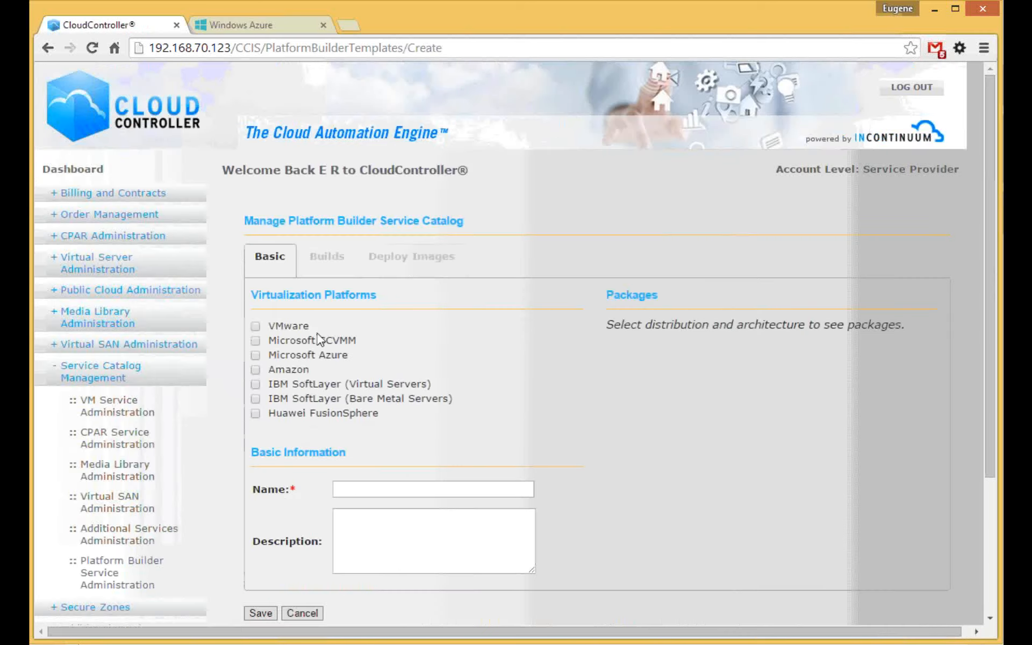
click(255, 355)
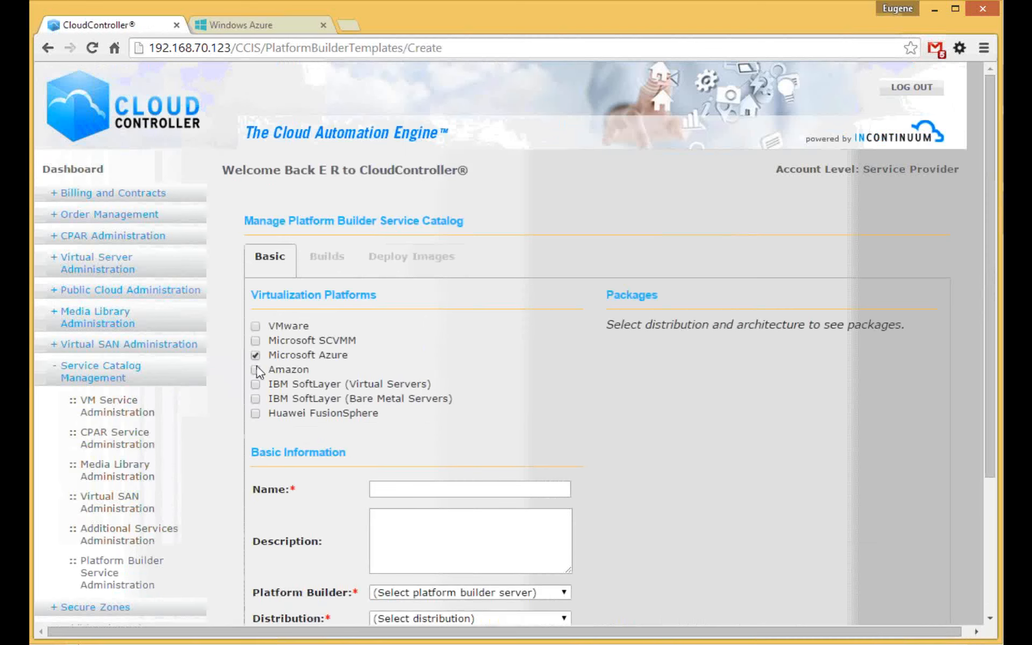
Set the new catalog item's platform builder server to LPB.
scroll(330, 418, down, 3)
click(408, 439)
click(408, 438)
click(409, 441)
click(416, 465)
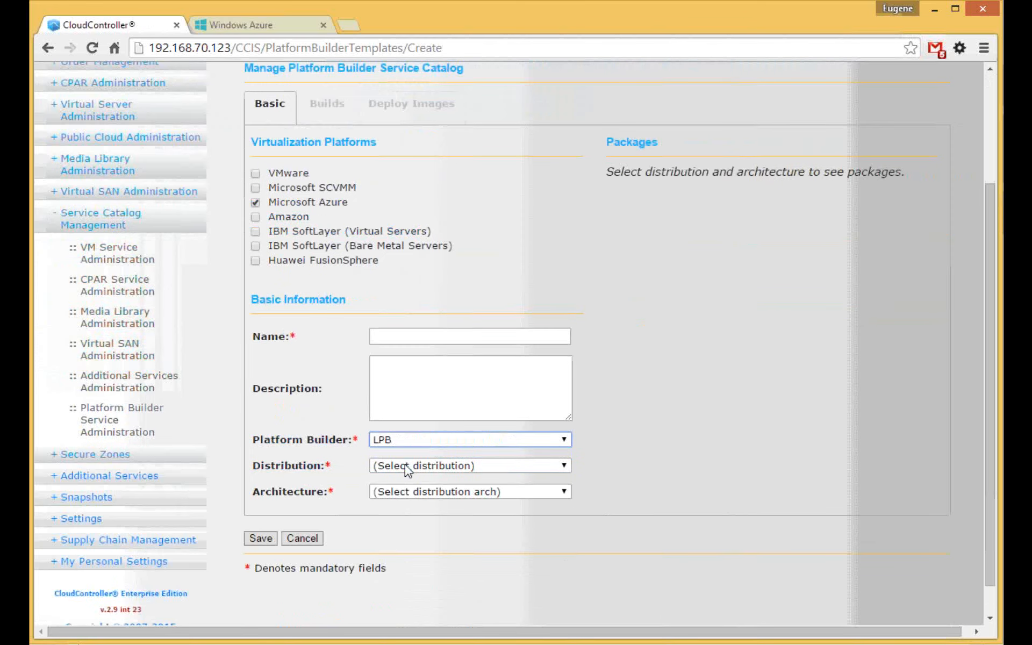
Compare the distributions offered for Microsoft Azure with those offered when Huawei FusionSphere is selected.
click(419, 464)
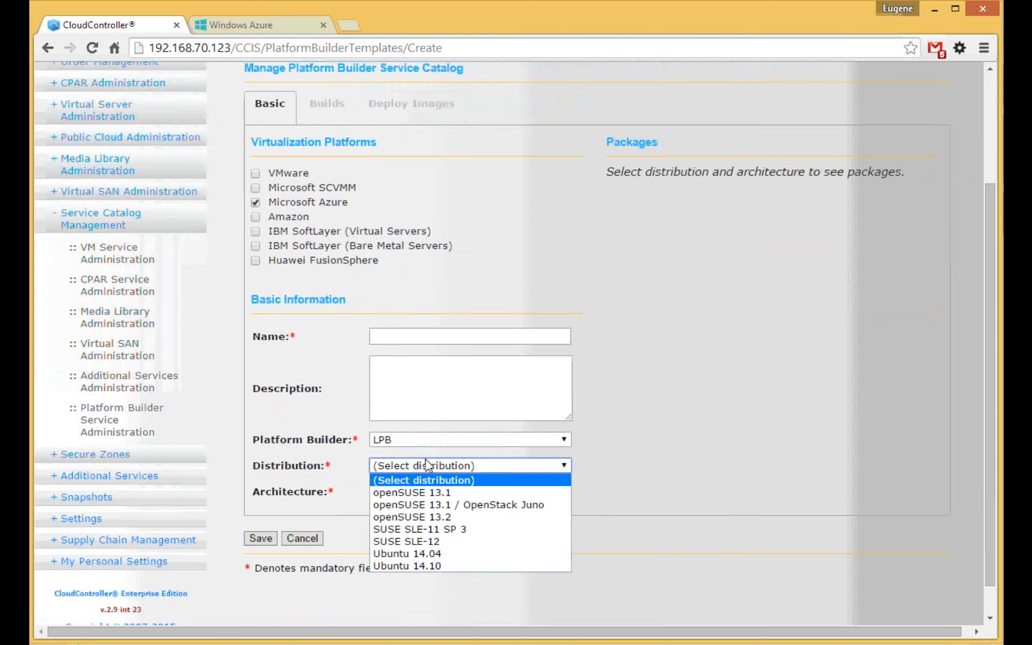
click(432, 466)
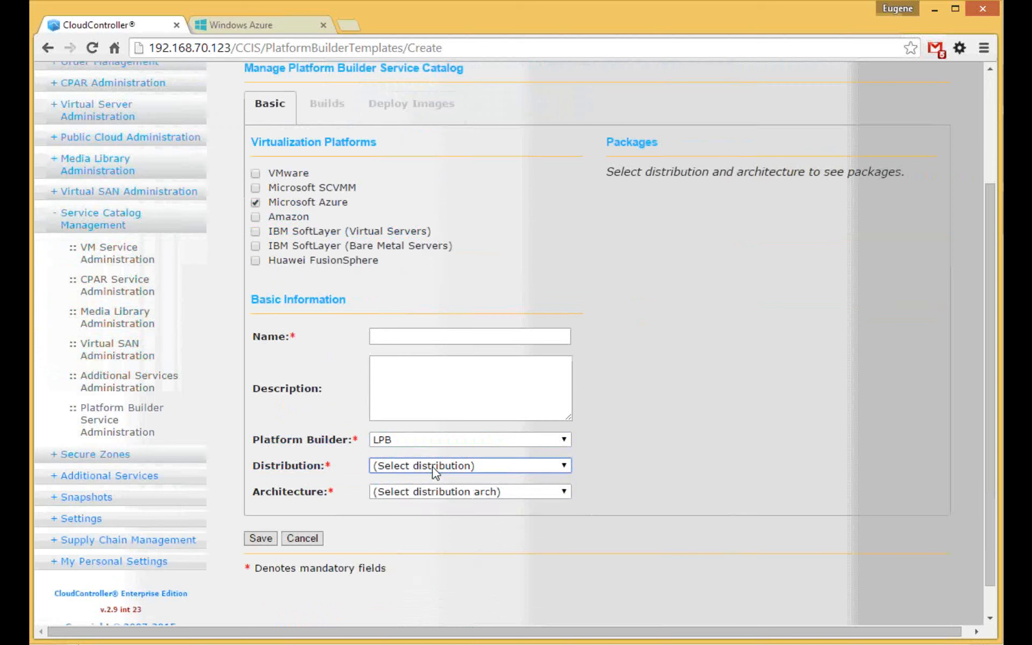
click(256, 261)
click(430, 464)
click(433, 468)
click(254, 264)
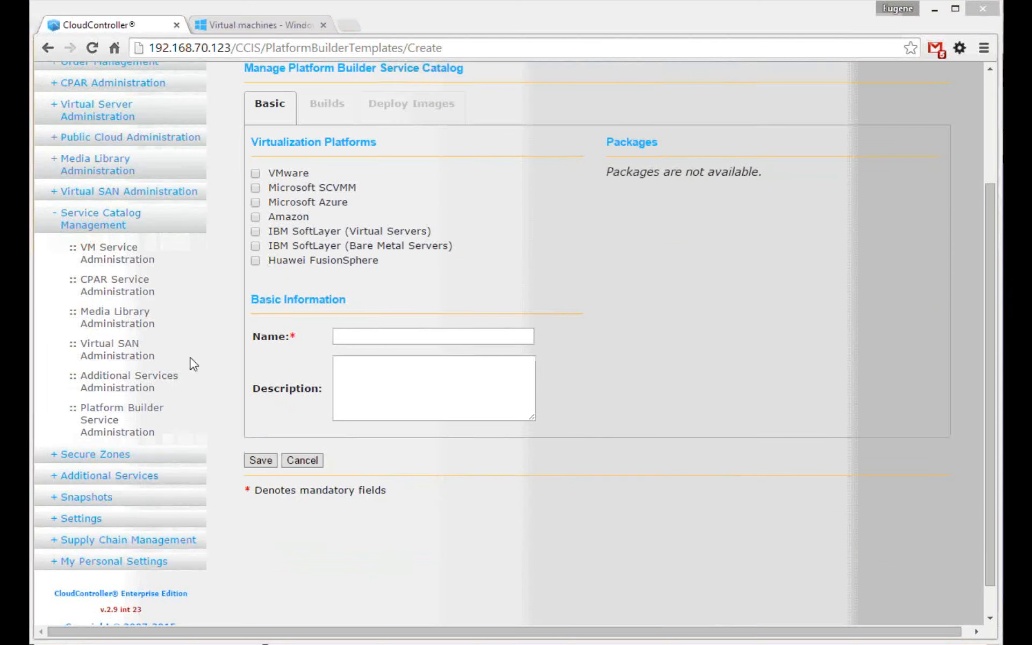
Select Microsoft Azure as the platform, with distribution openSUSE 13.2 and architecture x86_64.
click(256, 203)
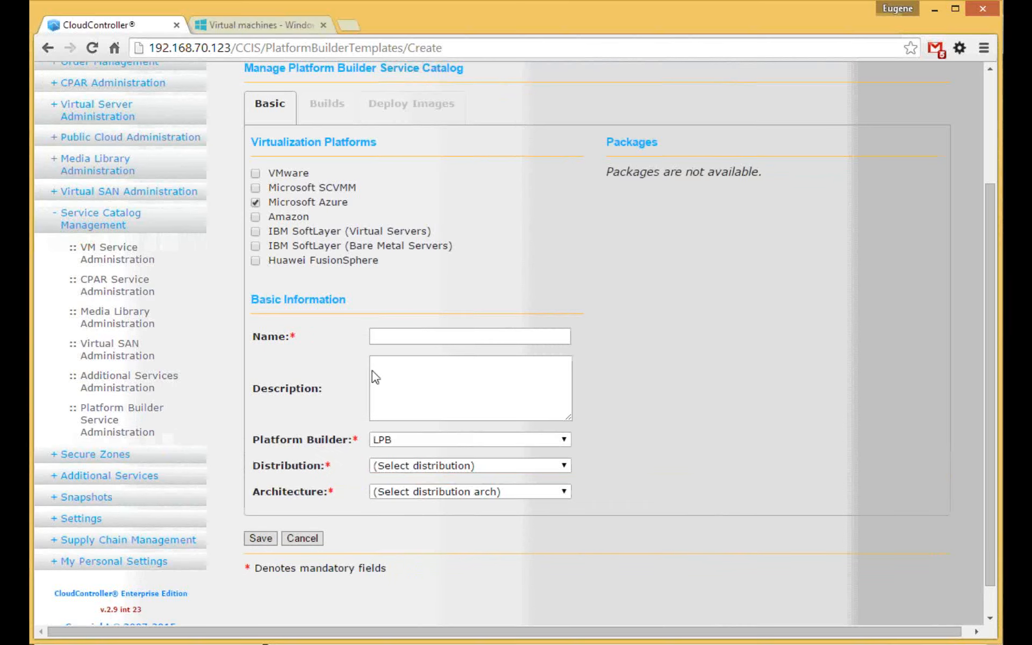
click(429, 466)
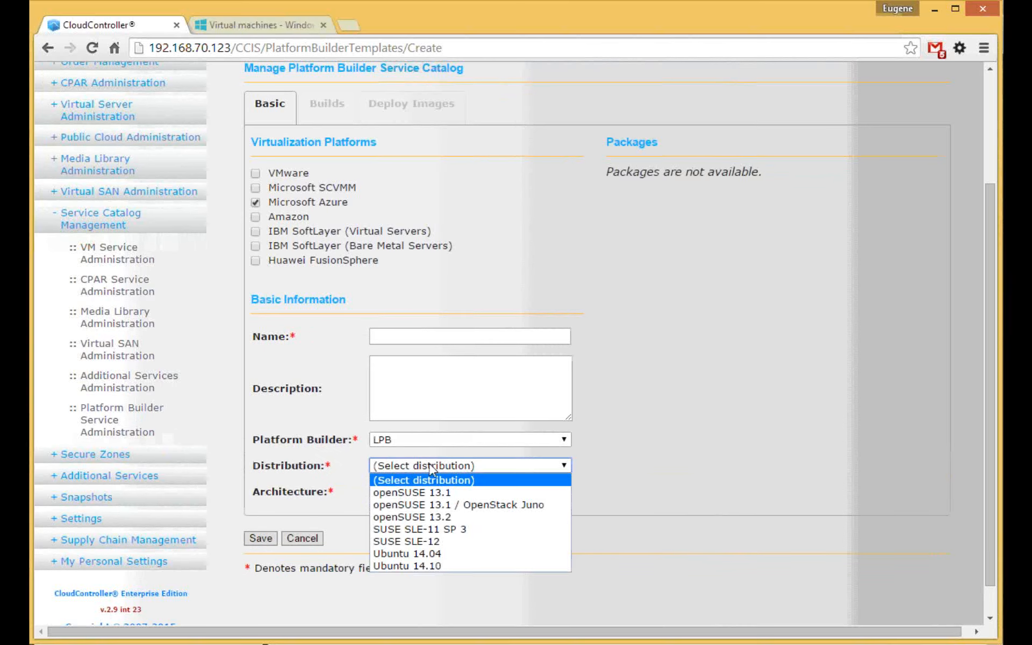
click(437, 517)
click(439, 492)
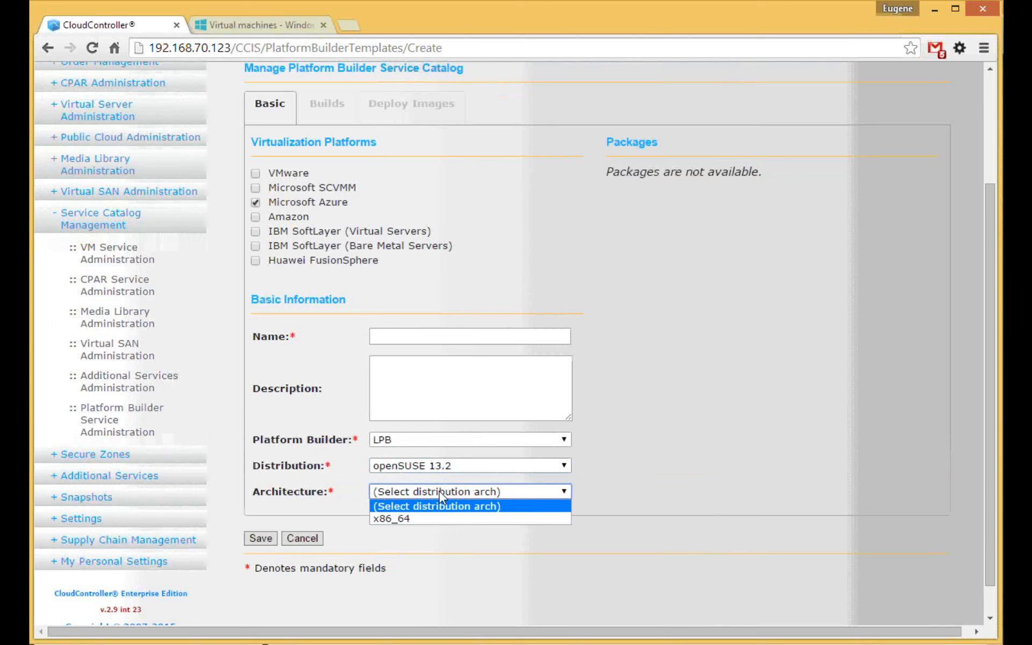
click(424, 519)
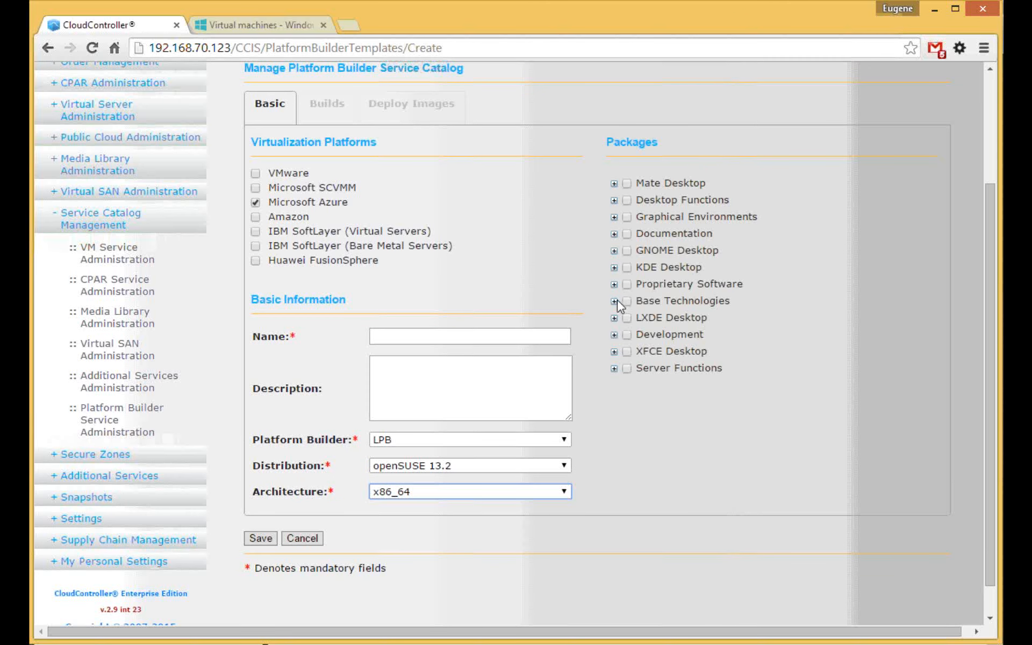
Include the Development packages Base Development, C/C++ Development and Qt 4 Development in the openSUSE 13.2 catalog item.
click(617, 285)
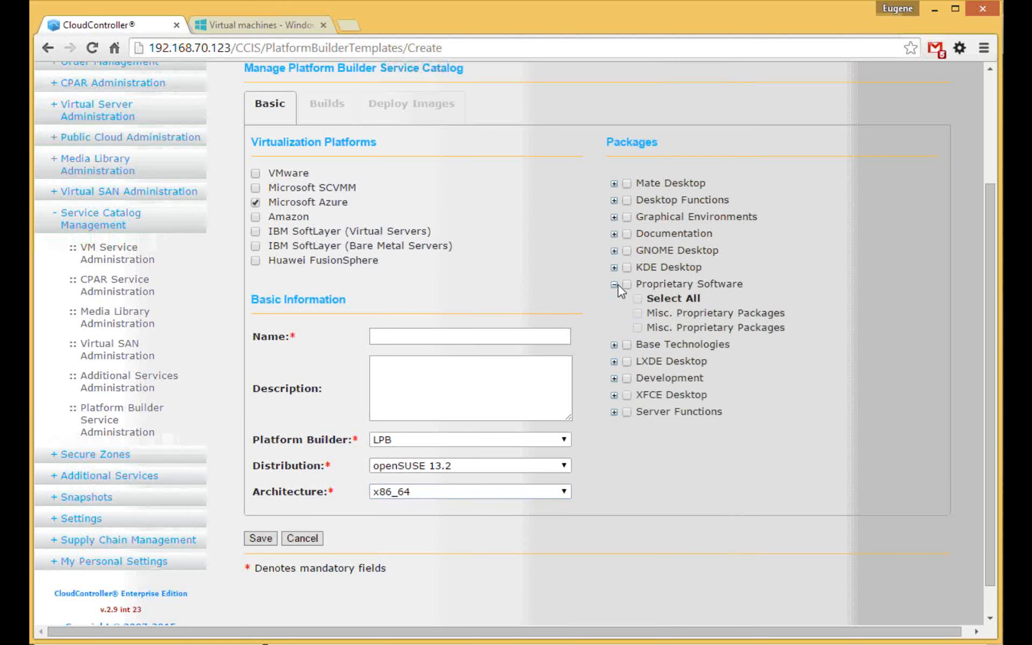
click(617, 285)
click(616, 335)
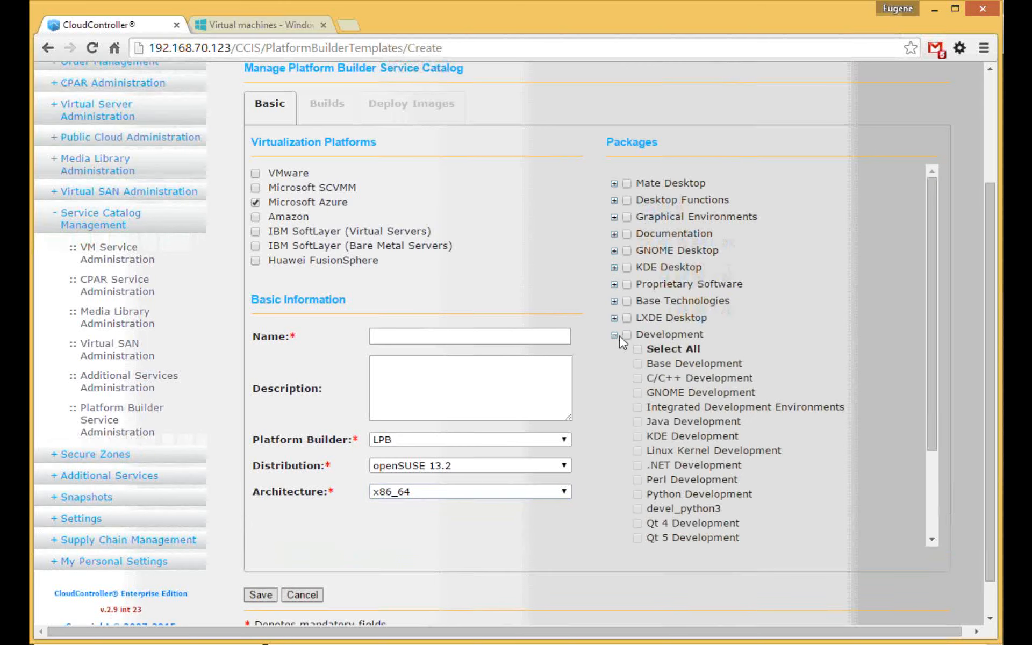
click(626, 334)
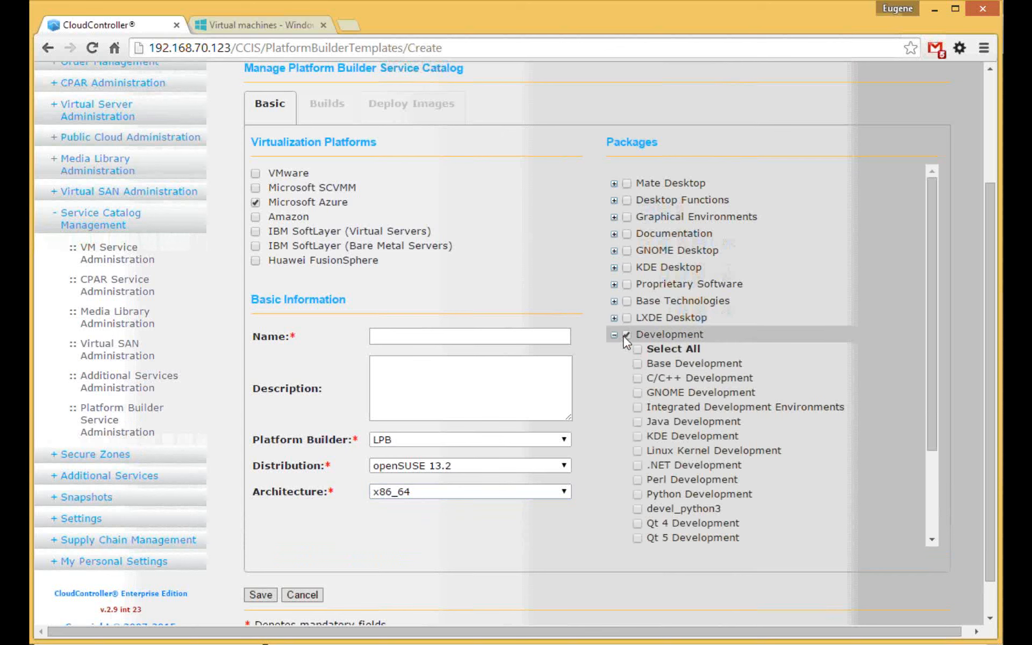
click(639, 365)
scroll(781, 377, down, 3)
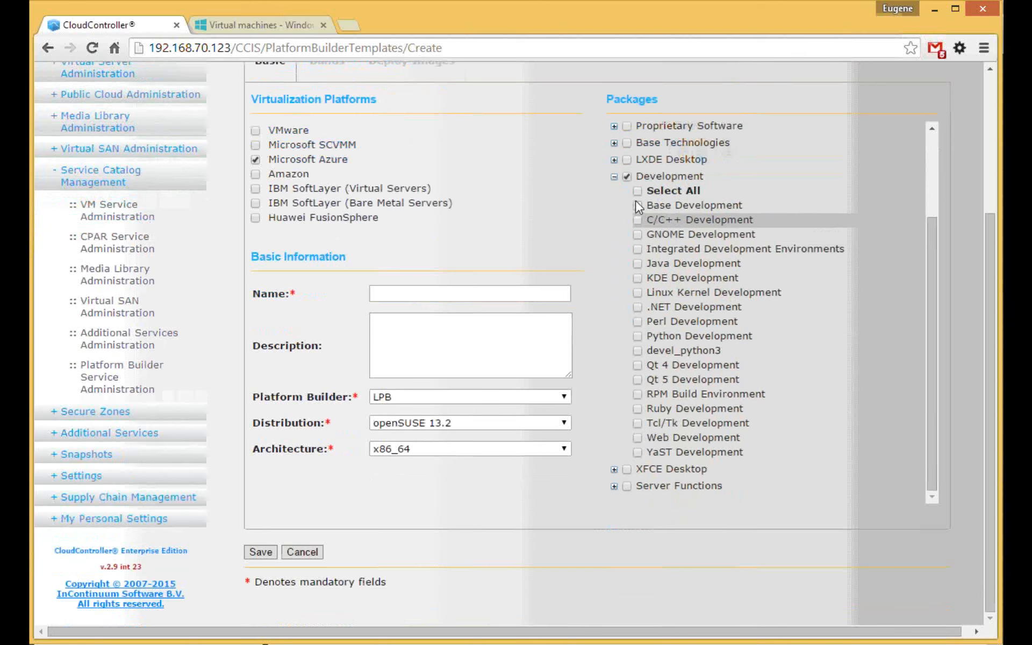
click(639, 224)
click(638, 365)
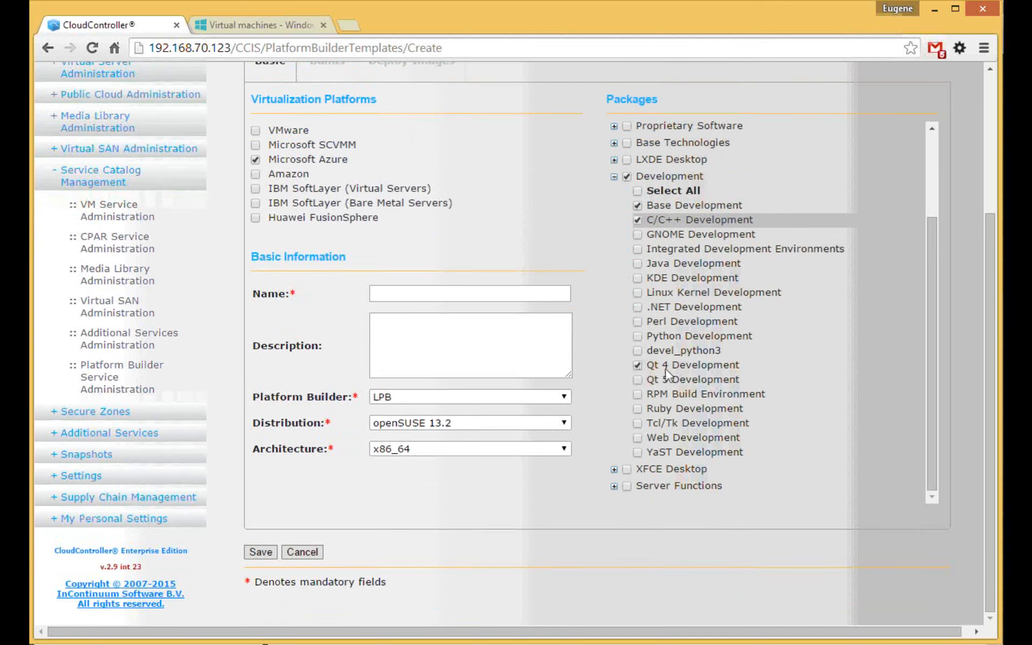
Add Console Tools from the Base Technologies package group.
click(616, 142)
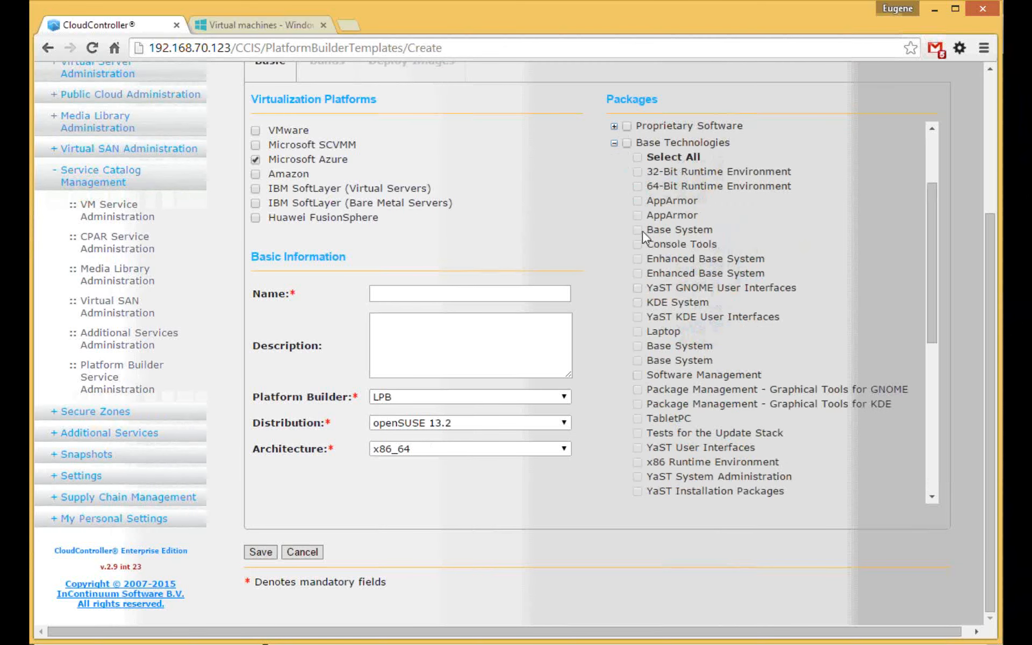
click(628, 143)
click(637, 245)
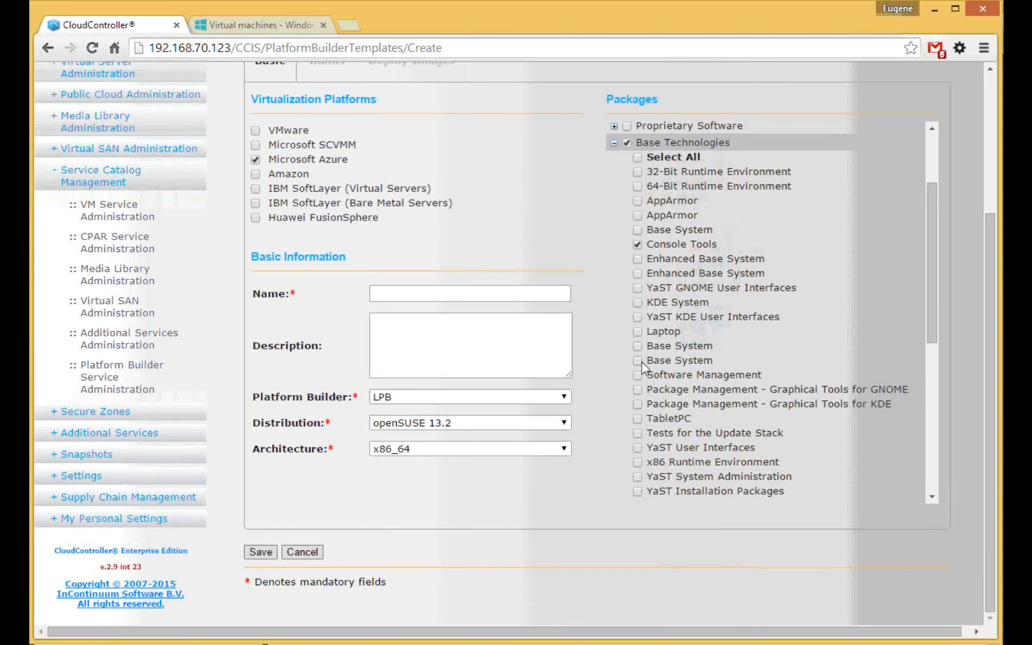
scroll(627, 203, up, 3)
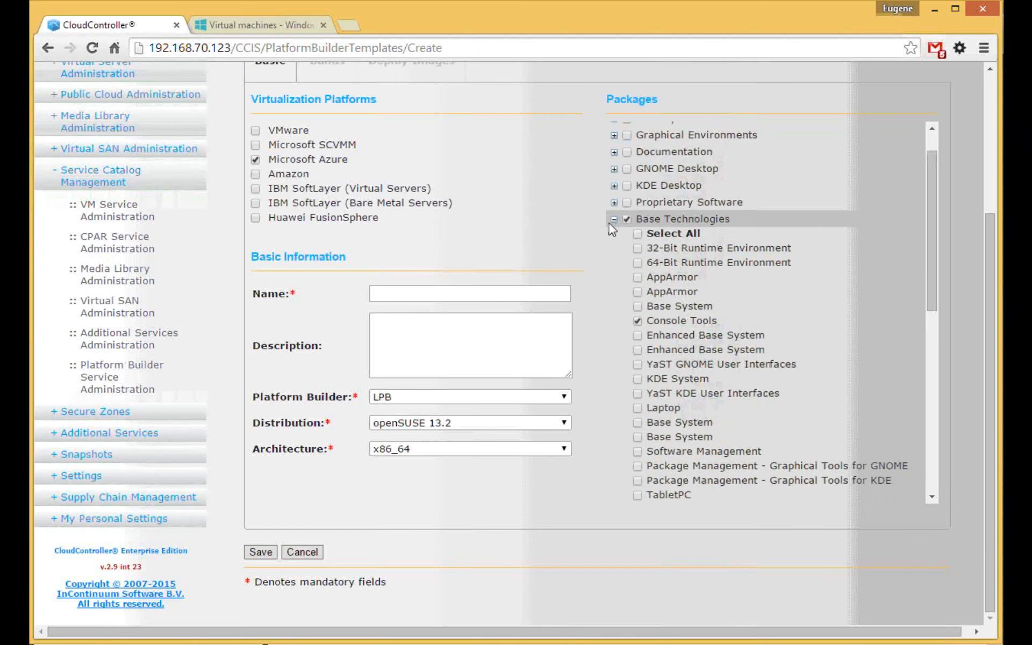
click(613, 219)
Include all packages of the GNOME Desktop group.
click(617, 169)
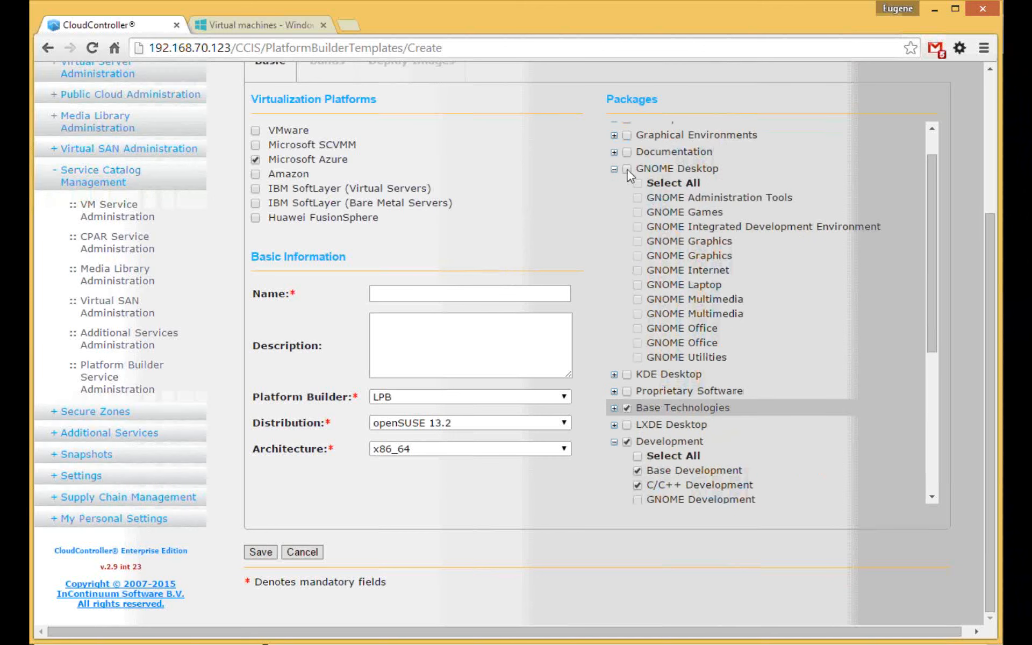
click(626, 168)
click(638, 183)
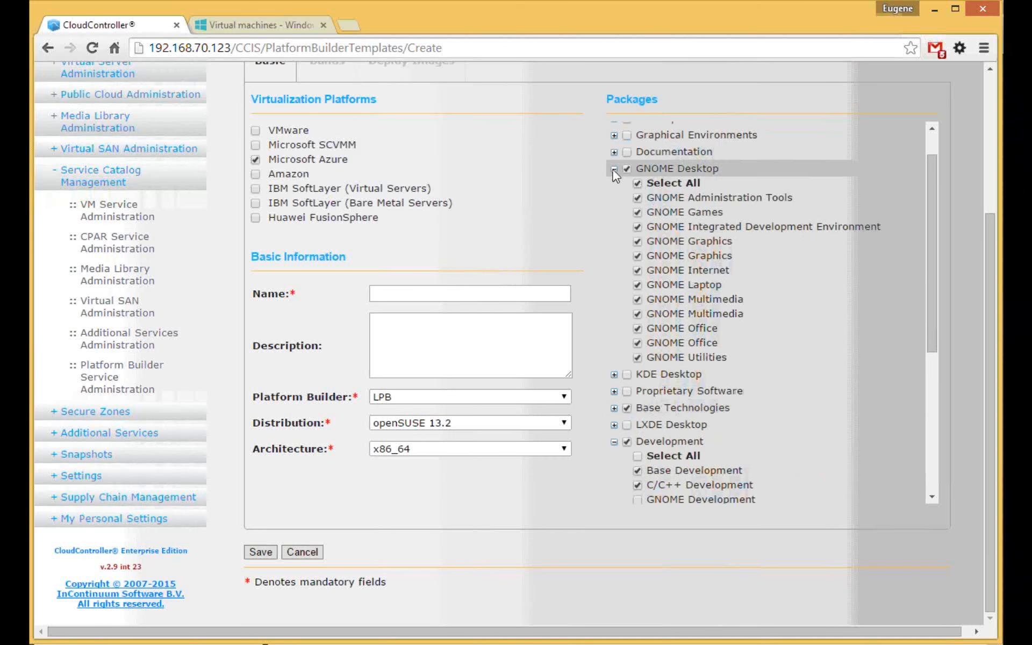
click(614, 169)
Name the catalog item "CeBIT - openSUSE 13.2" and save it.
click(467, 294)
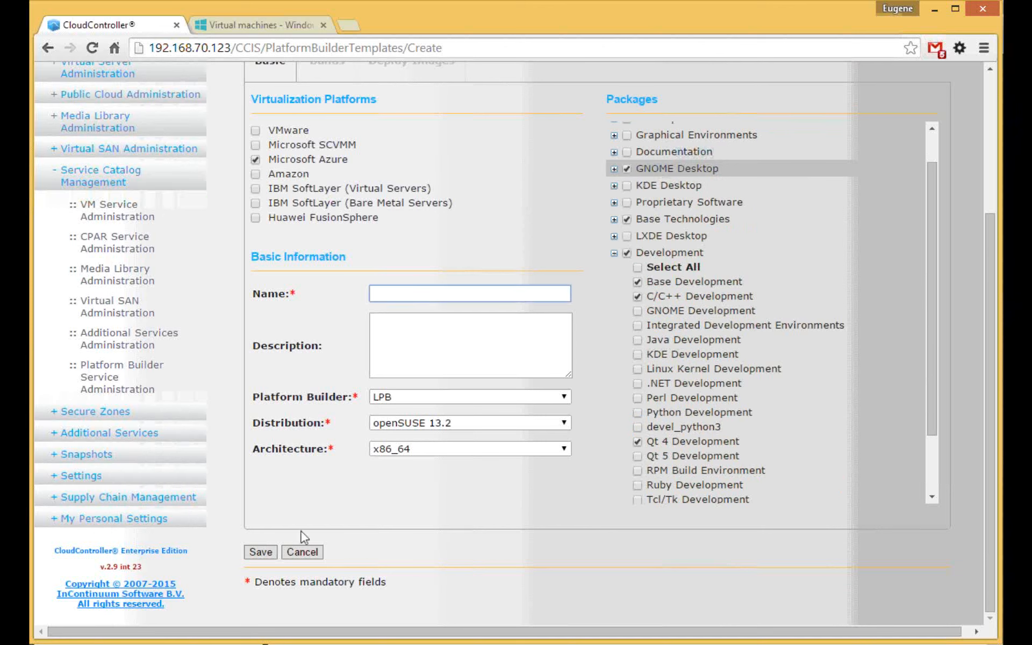
text(CeBIT - openSUSE 13.2)
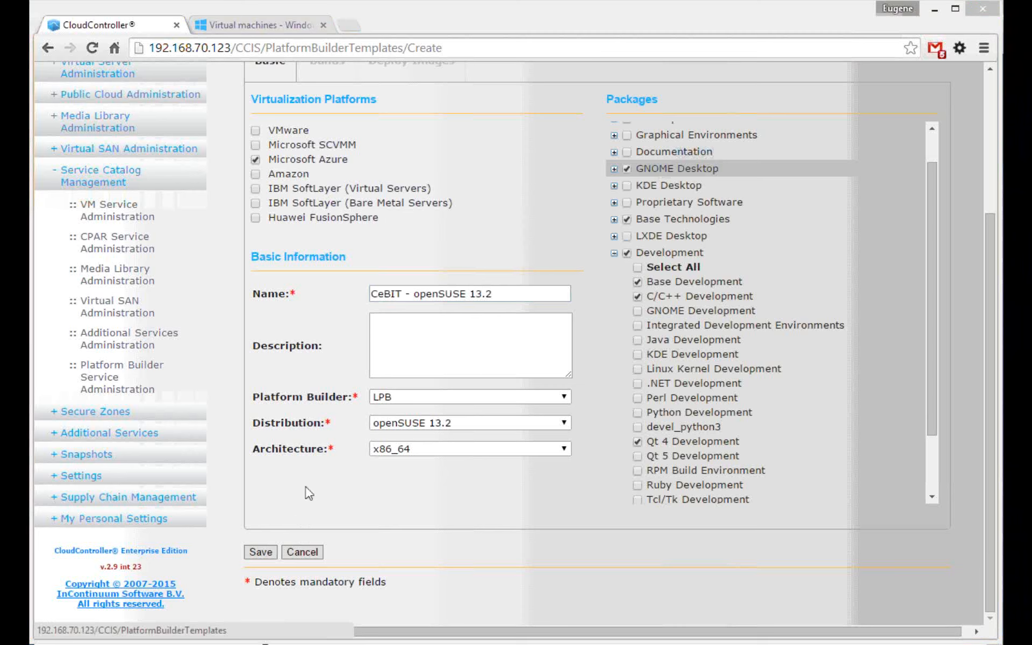
click(261, 552)
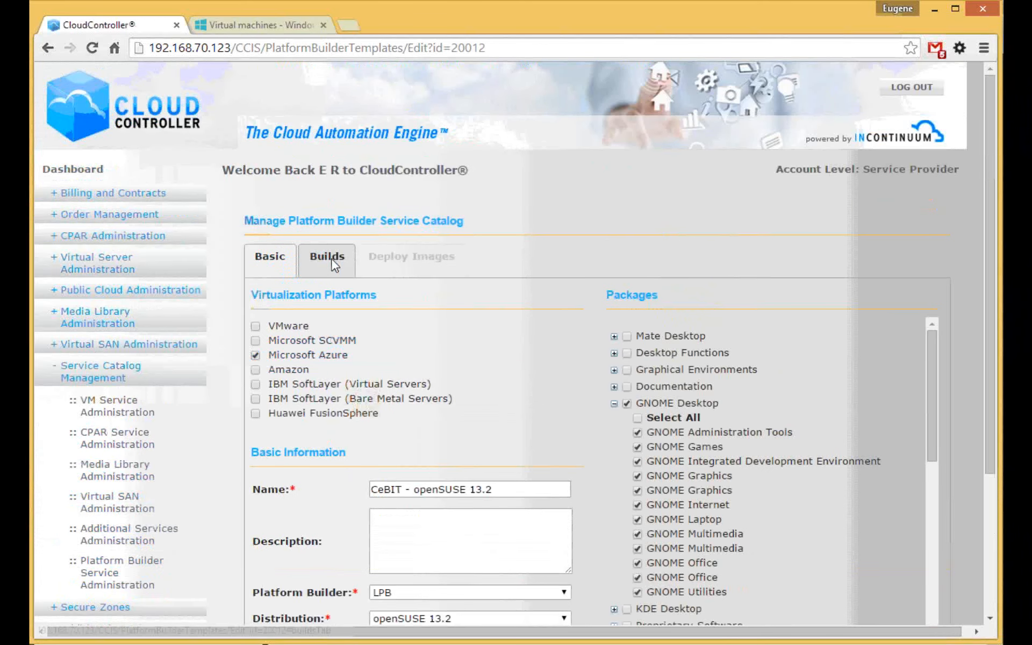
Run the Microsoft Azure build for the saved catalog item and check its build status.
click(332, 261)
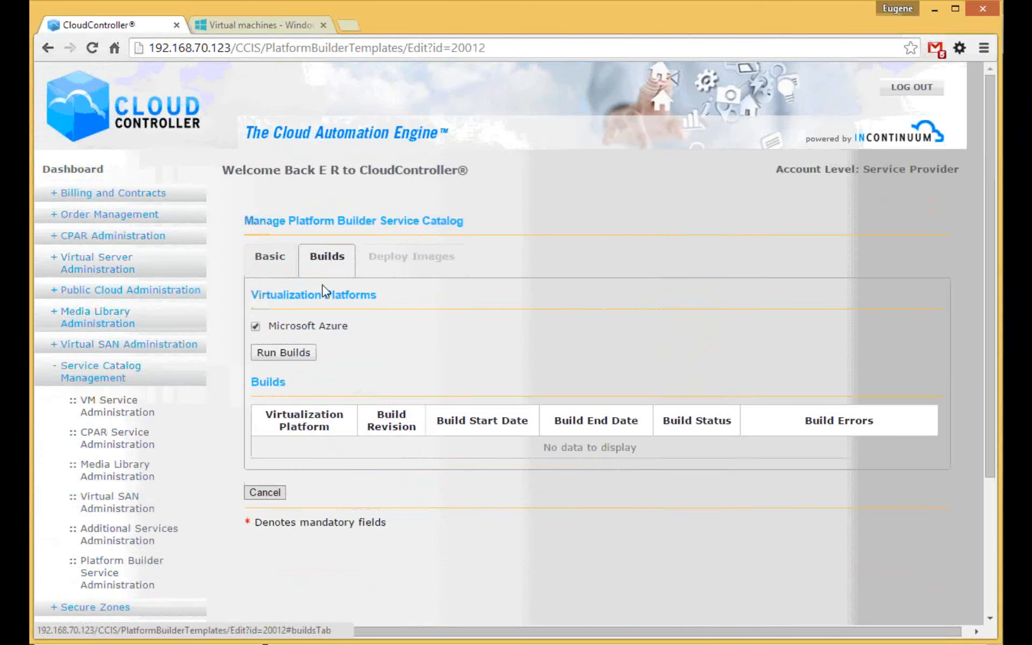
click(295, 353)
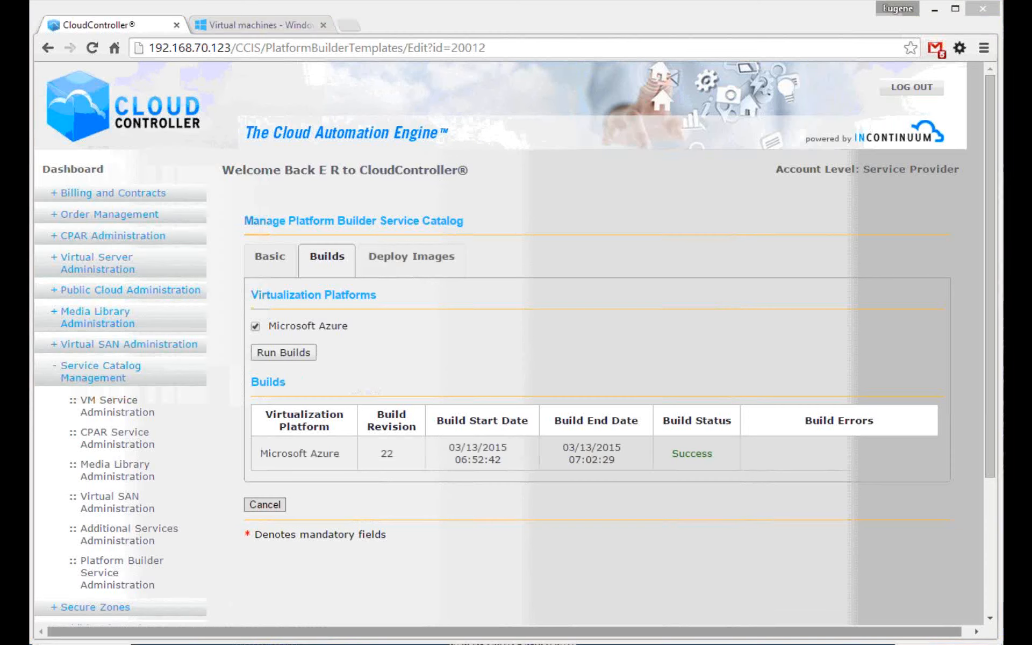
click(524, 456)
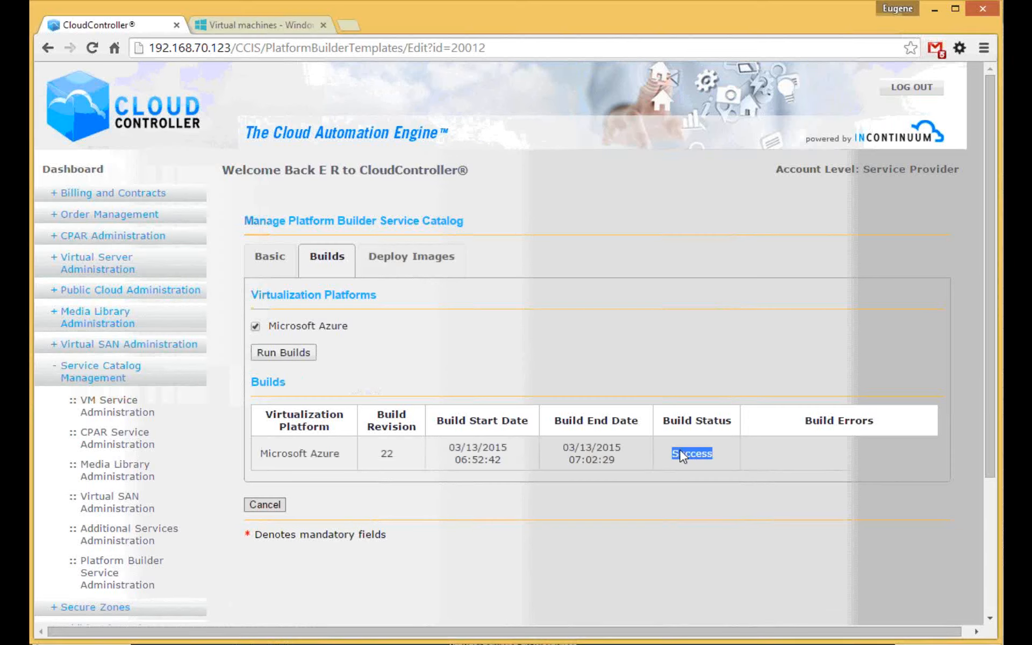
Deploy the built image to the Azure server with the virtualization template name CeBIT-openSUSE13.2.
click(419, 258)
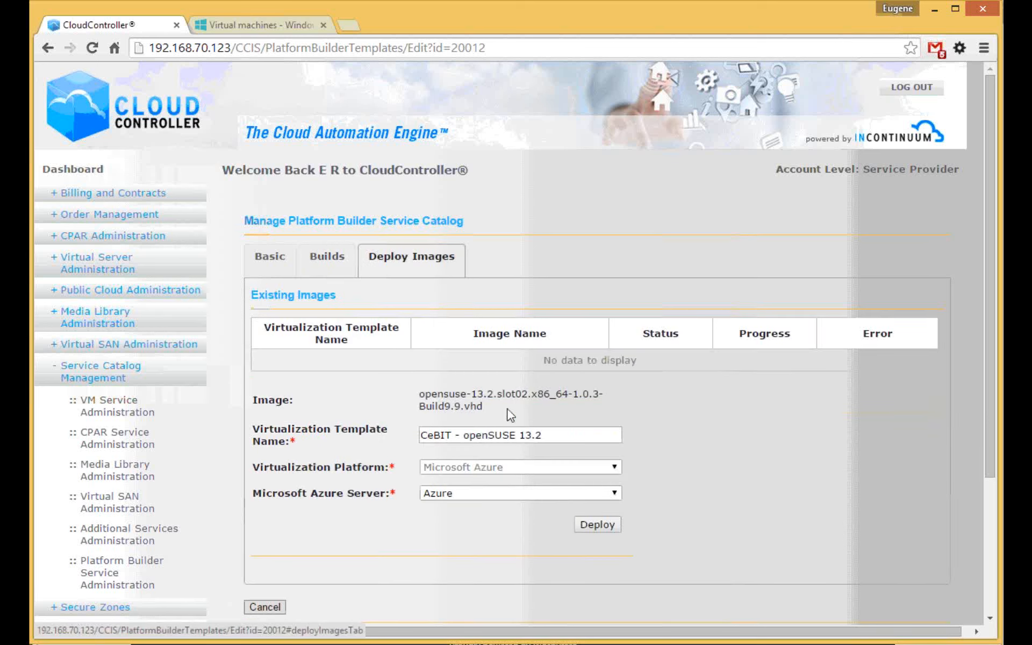
drag(564, 437, 370, 437)
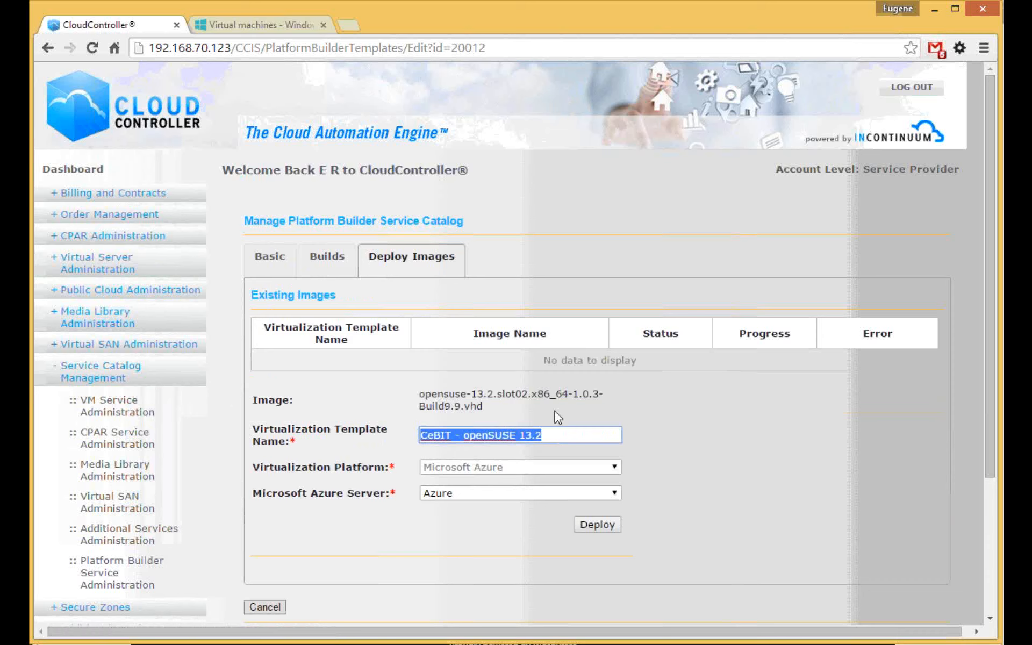
click(520, 493)
click(523, 504)
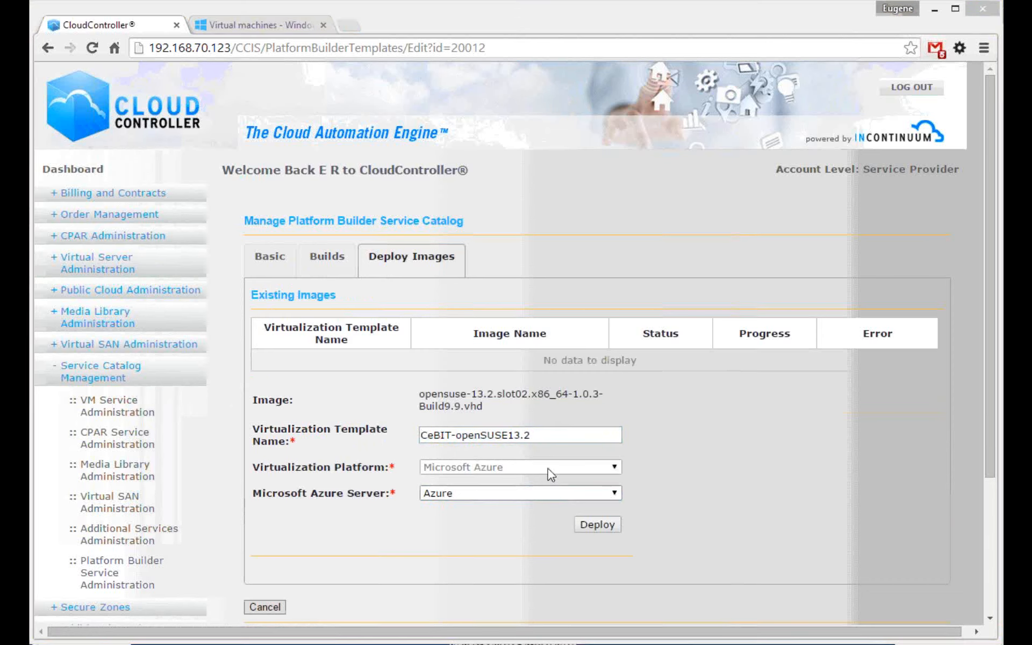
click(564, 438)
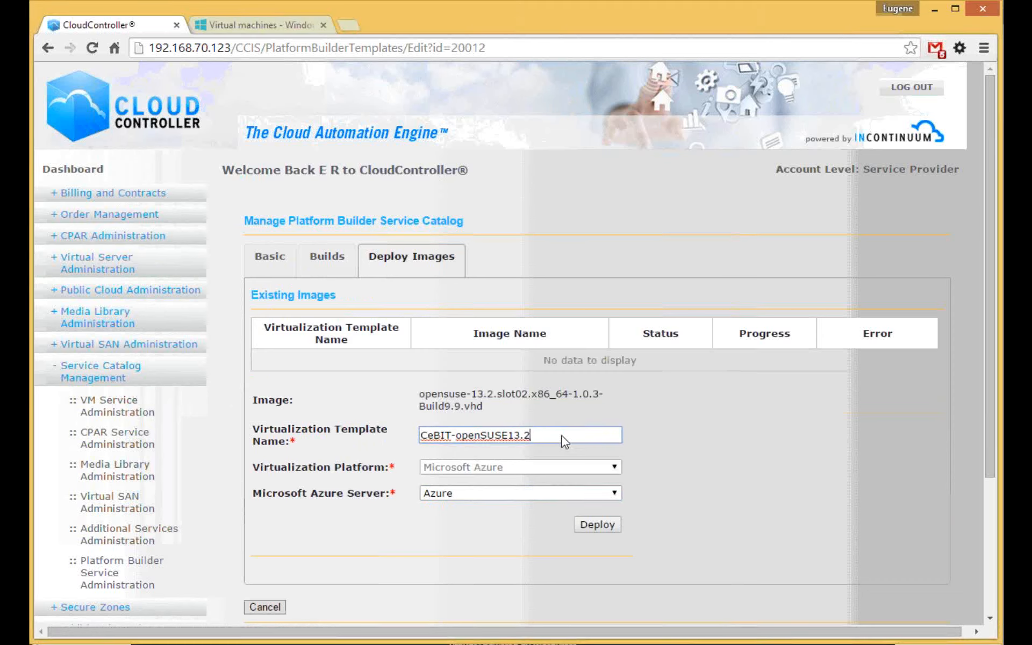
click(600, 528)
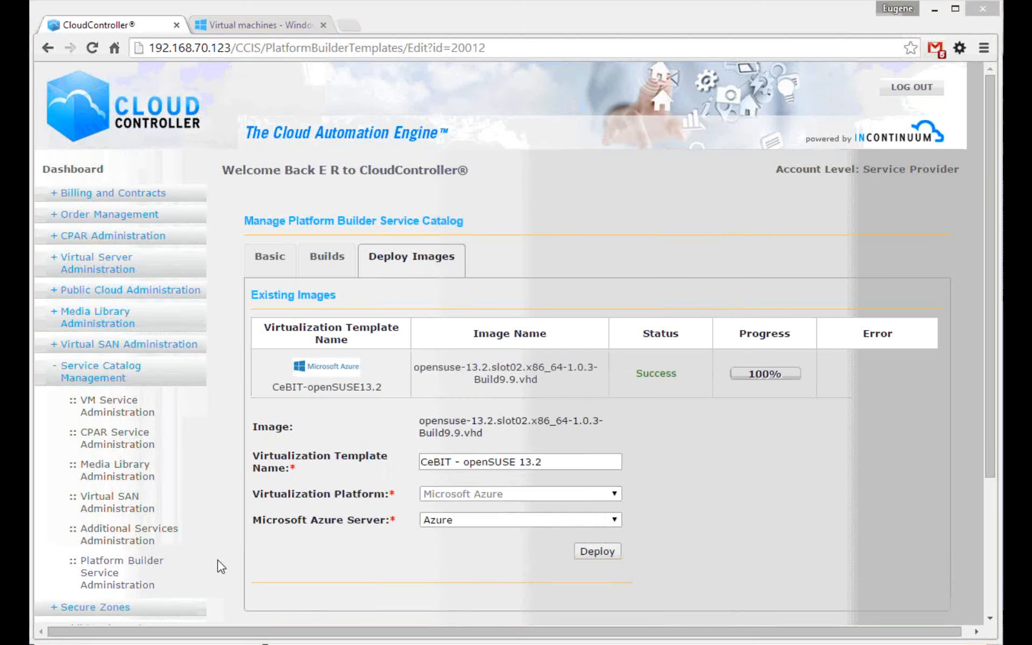
Check the deployed image's status and template name in the list of existing images.
double_click(657, 370)
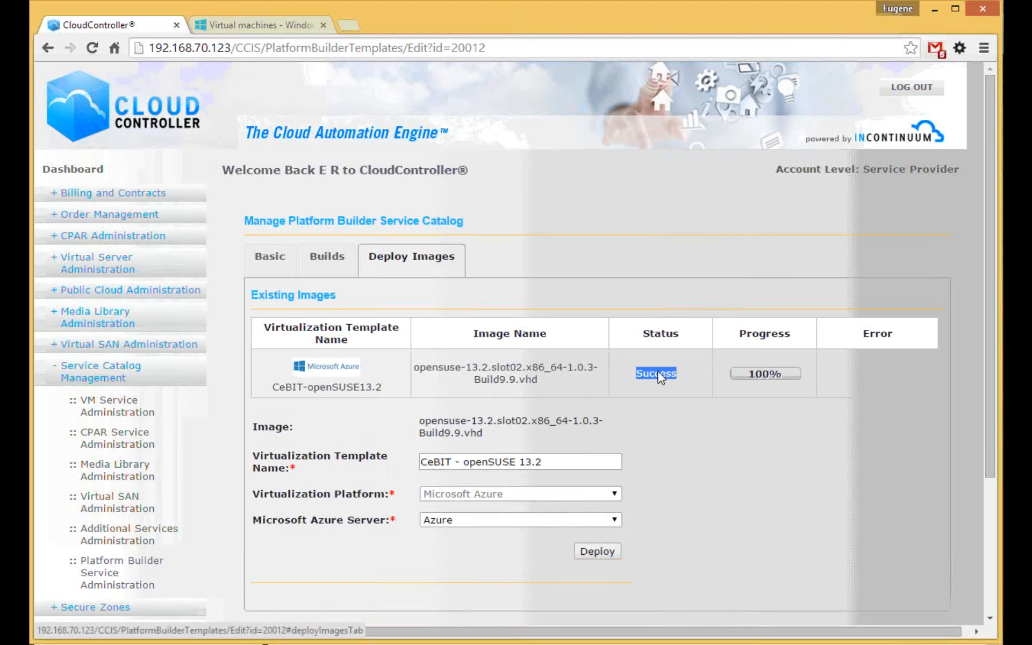
click(379, 389)
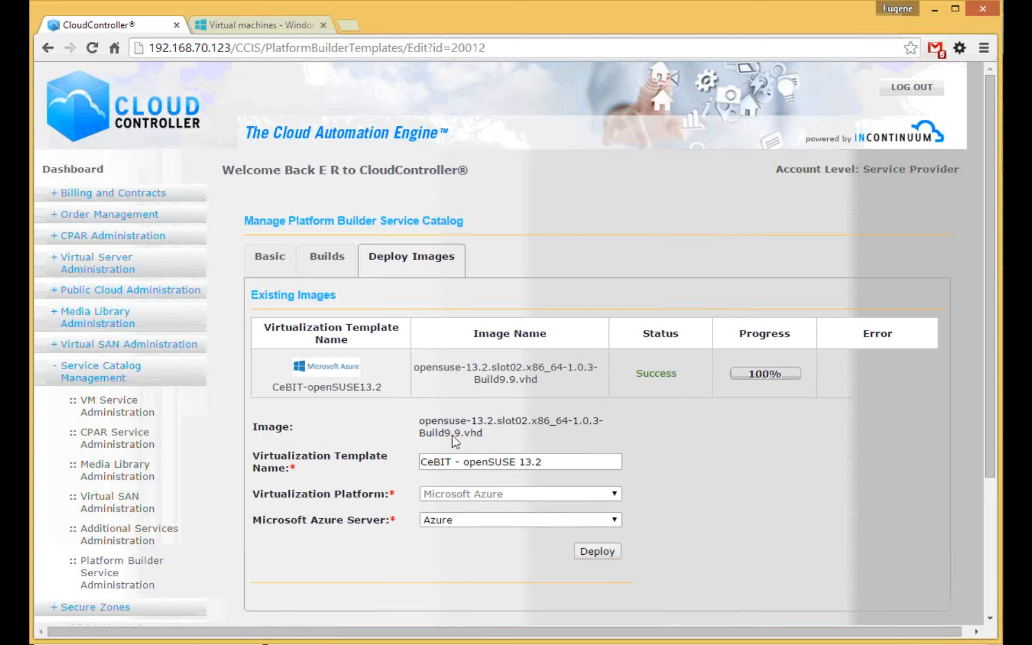
drag(382, 388, 269, 386)
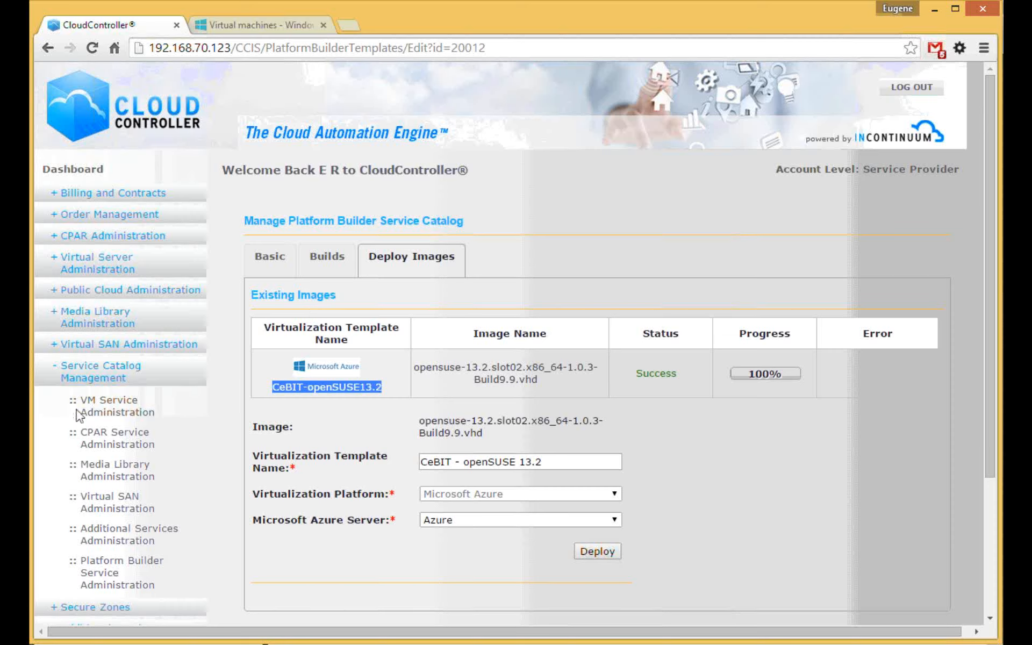
Create a new VM service catalog template with Microsoft Azure as its virtualization platform.
click(109, 410)
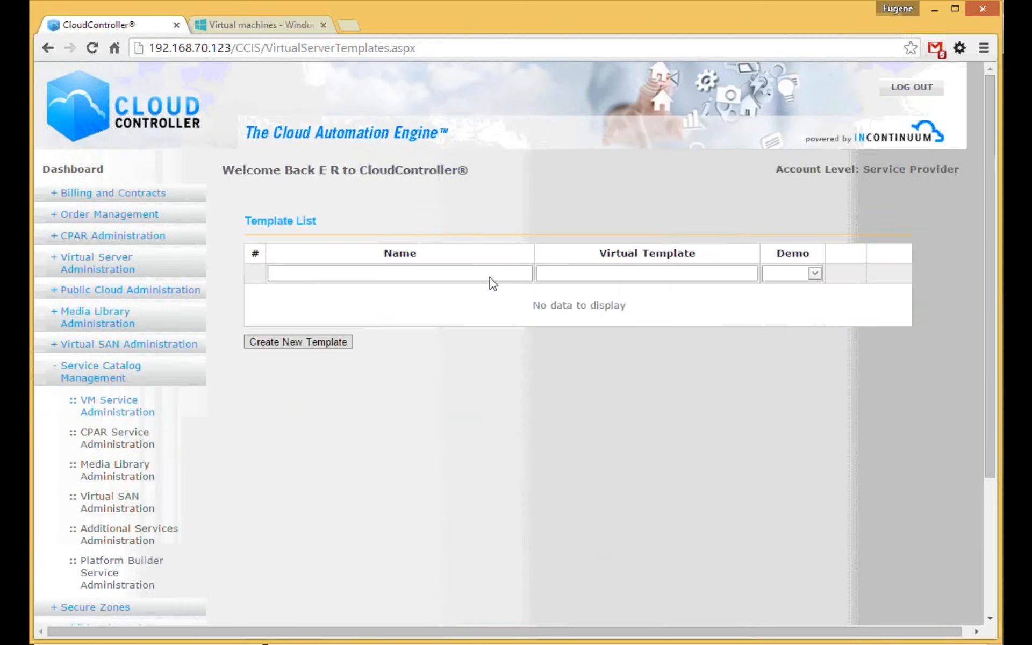
click(321, 344)
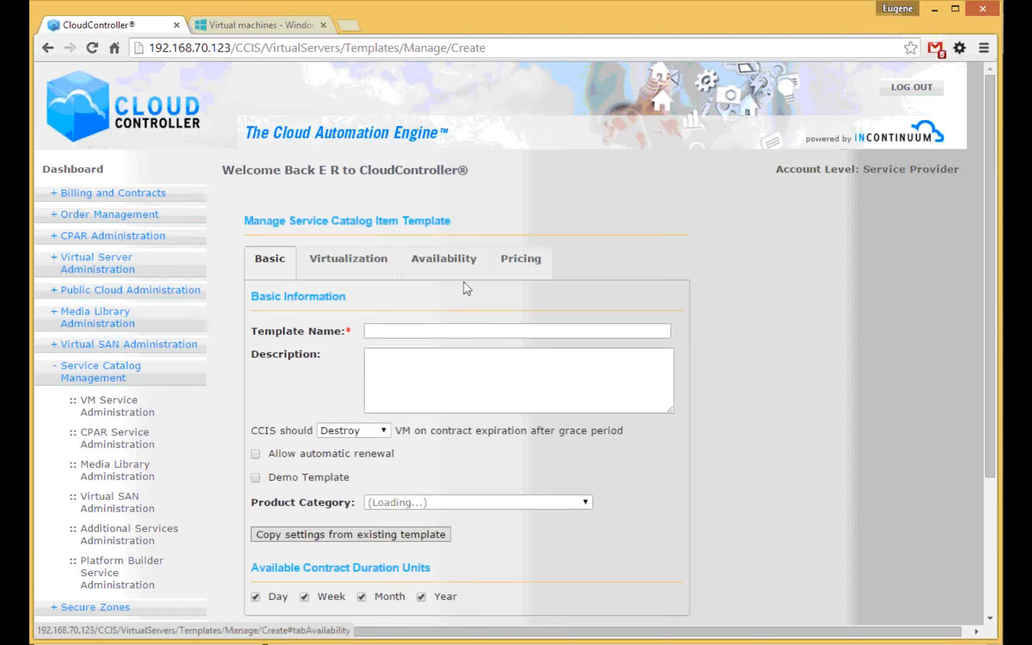
click(355, 260)
click(446, 331)
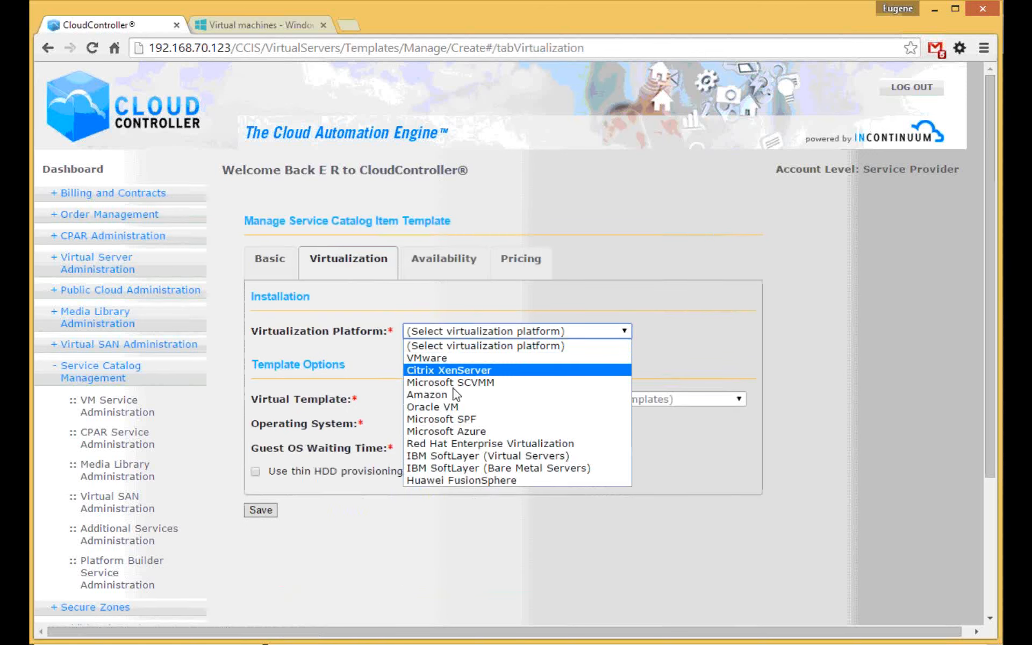
click(449, 431)
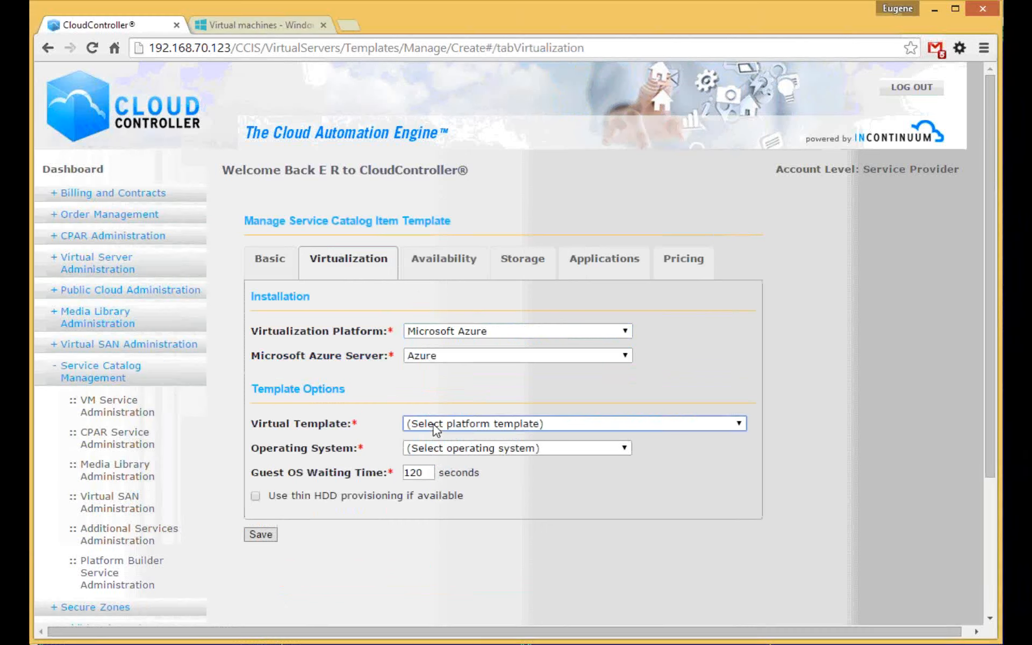
Choose CeBIT-openSUSE13.2 as the virtual template and review its bundled packages.
click(435, 424)
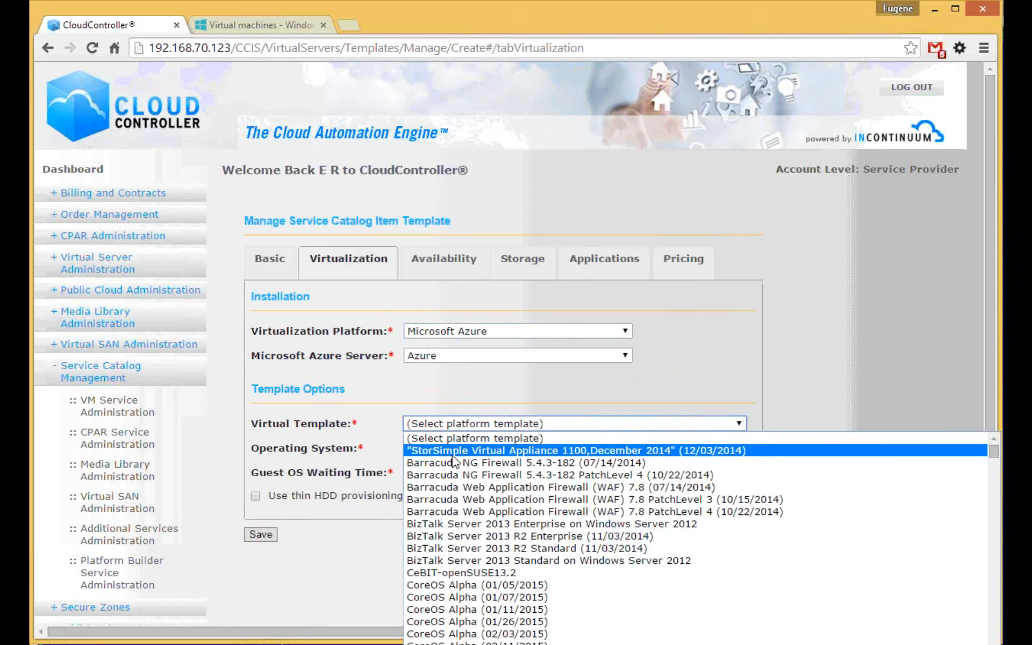
click(440, 571)
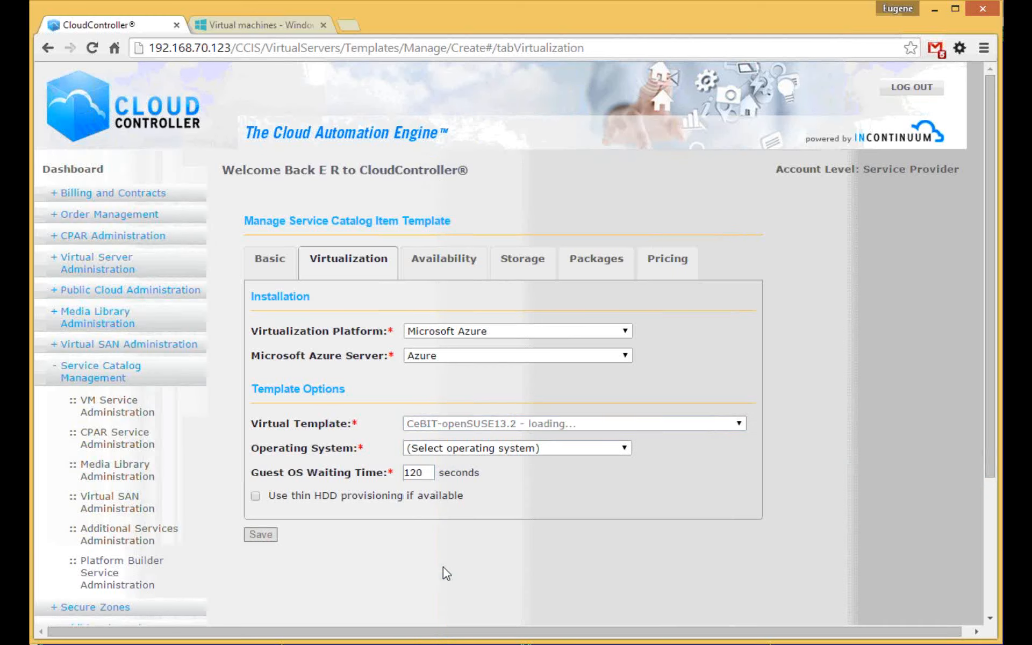
click(592, 263)
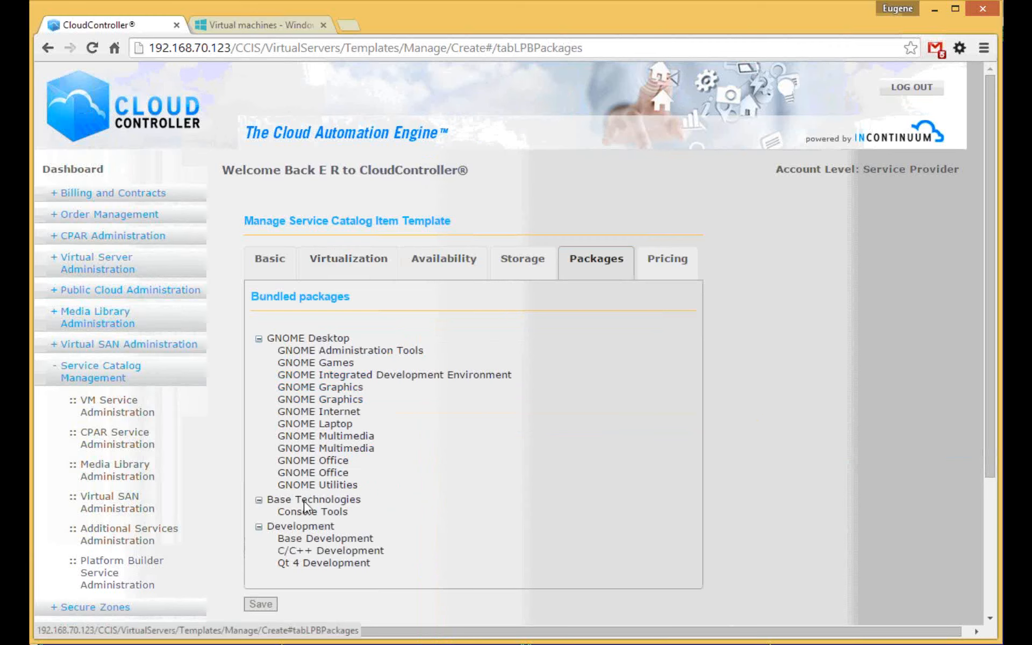
click(378, 259)
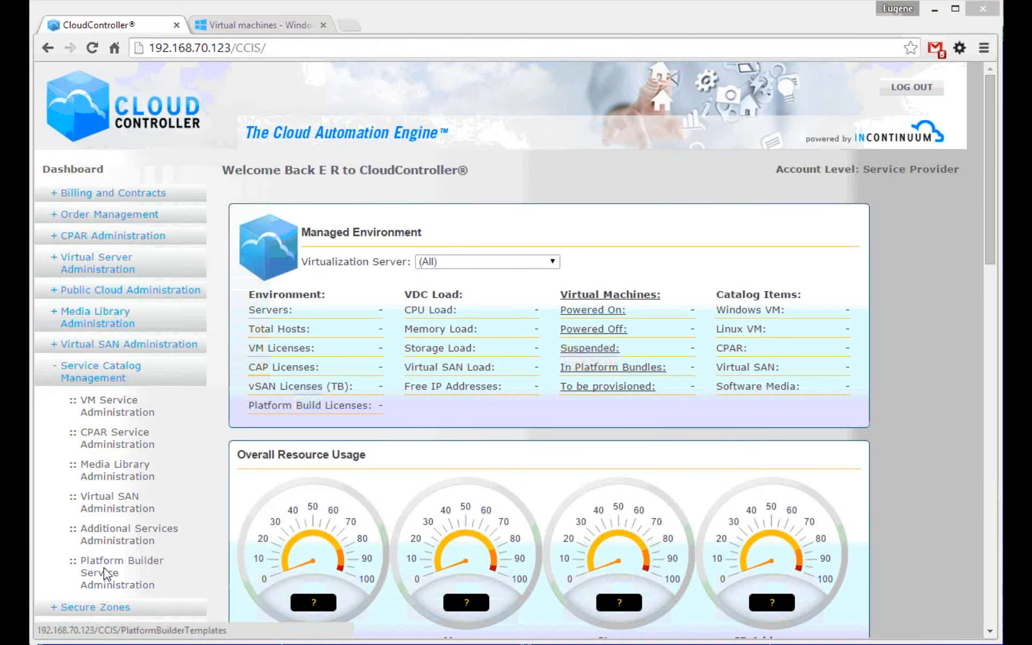
Start another Platform Builder catalog item and choose Huawei FusionSphere as its virtualization platform.
click(106, 574)
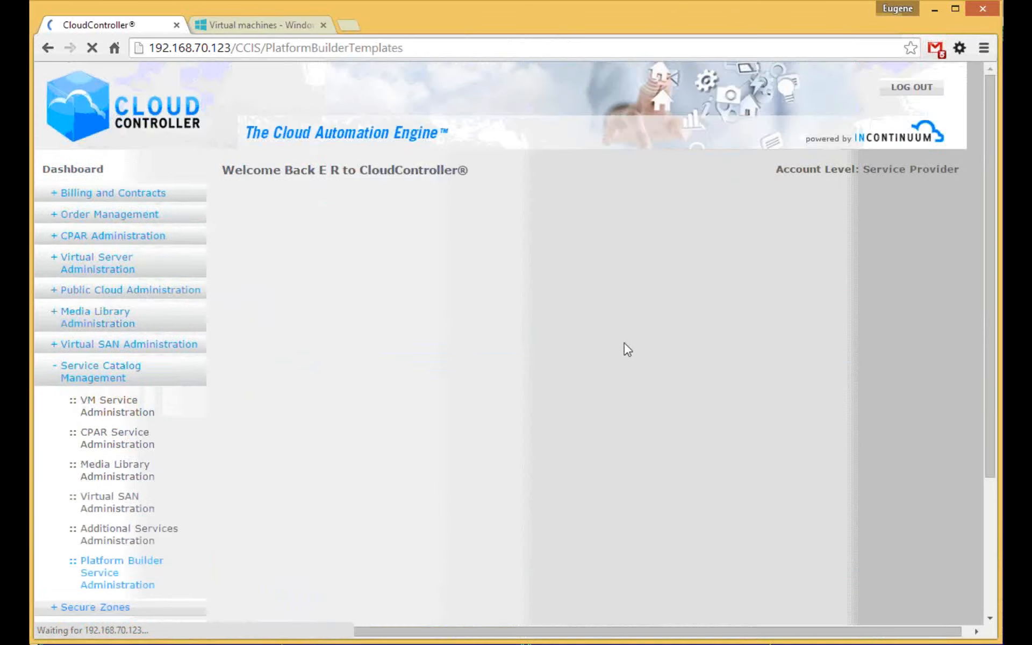
scroll(629, 345, down, 8)
scroll(640, 341, down, 7)
click(293, 580)
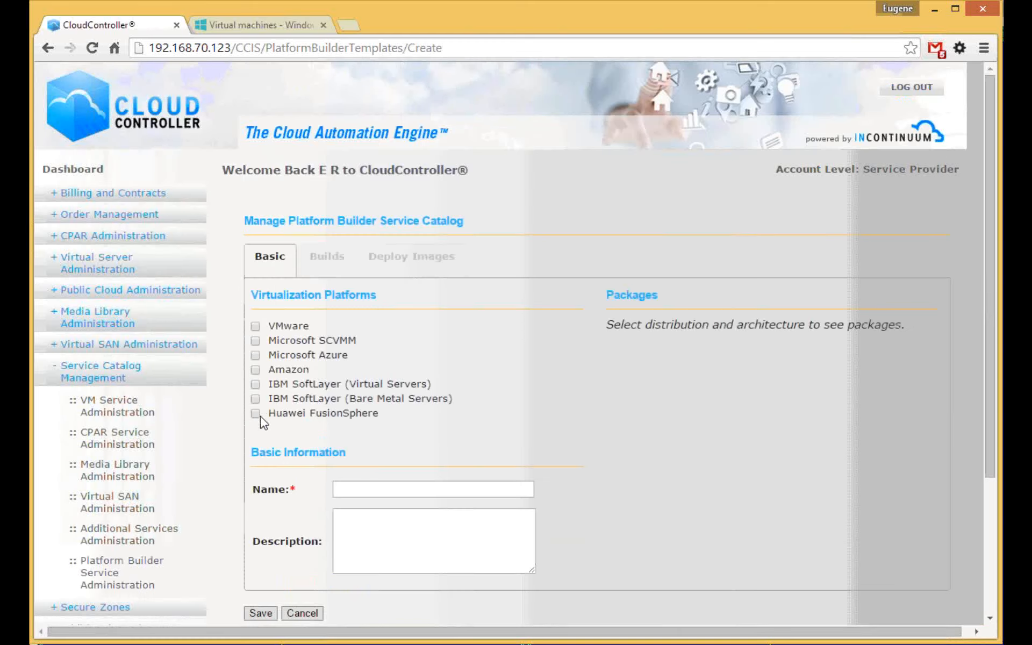
click(256, 413)
scroll(541, 379, down, 3)
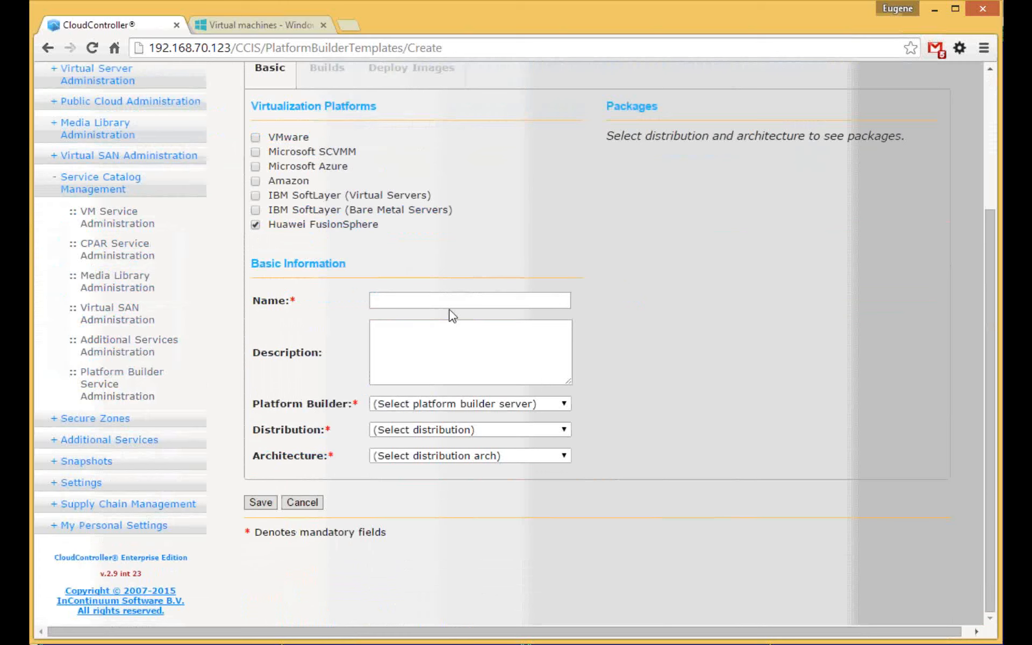
Set the platform builder to LPB, the distribution to CentOS CentOS-6.5 and the architecture to x86_64.
click(440, 411)
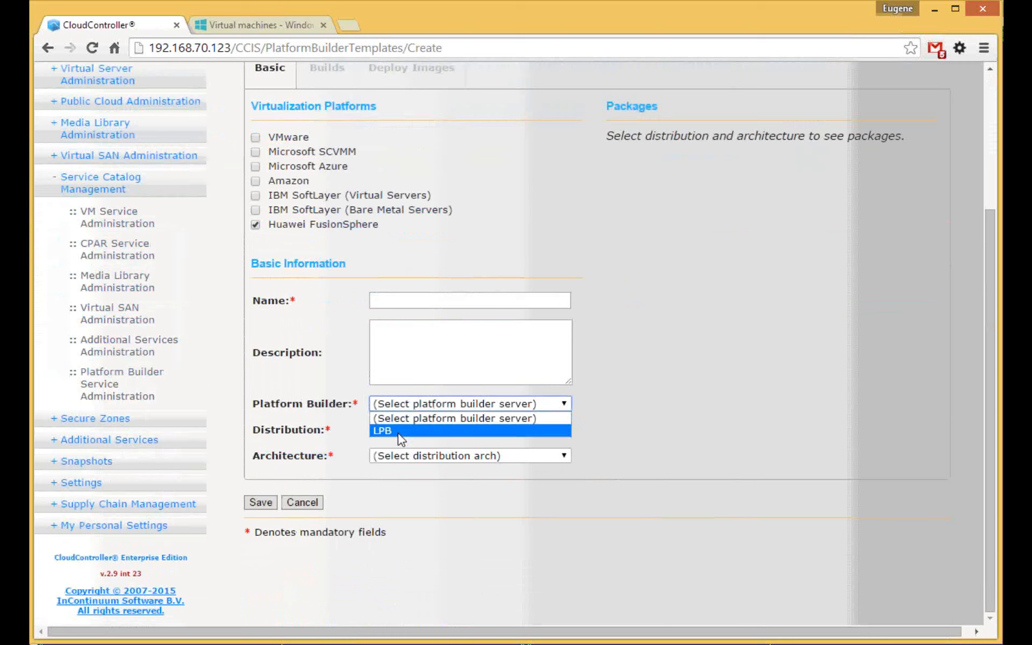
click(398, 433)
click(425, 429)
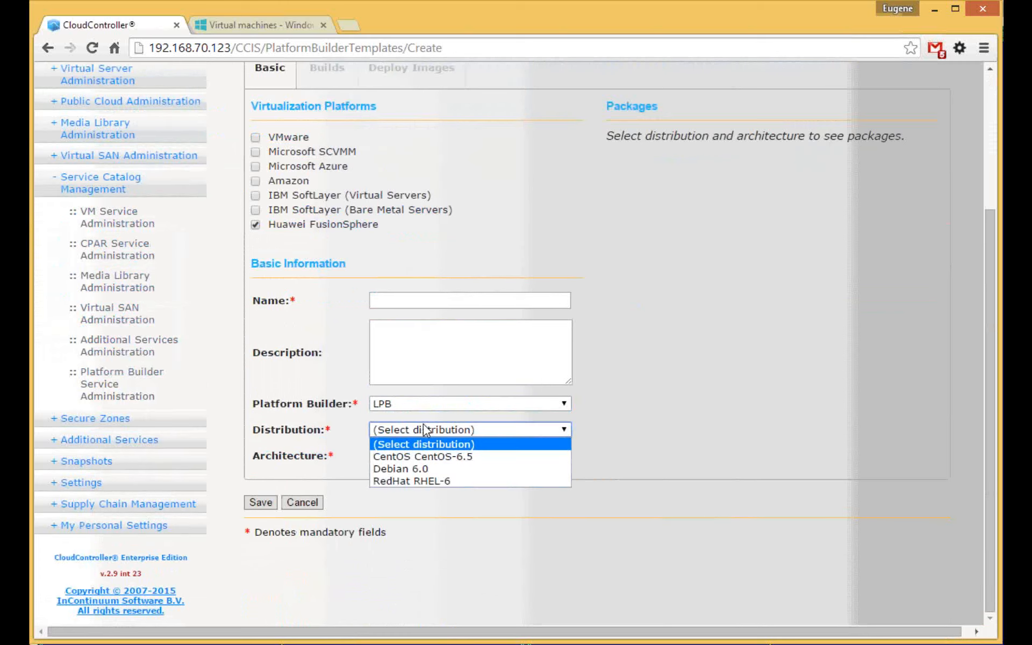
click(457, 458)
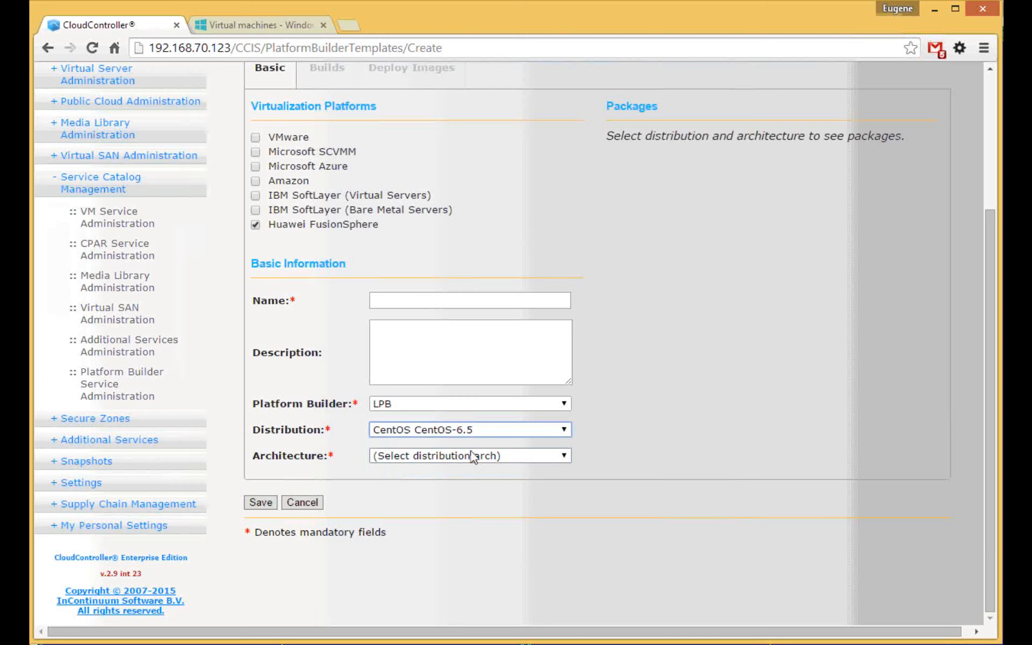
click(475, 457)
click(424, 483)
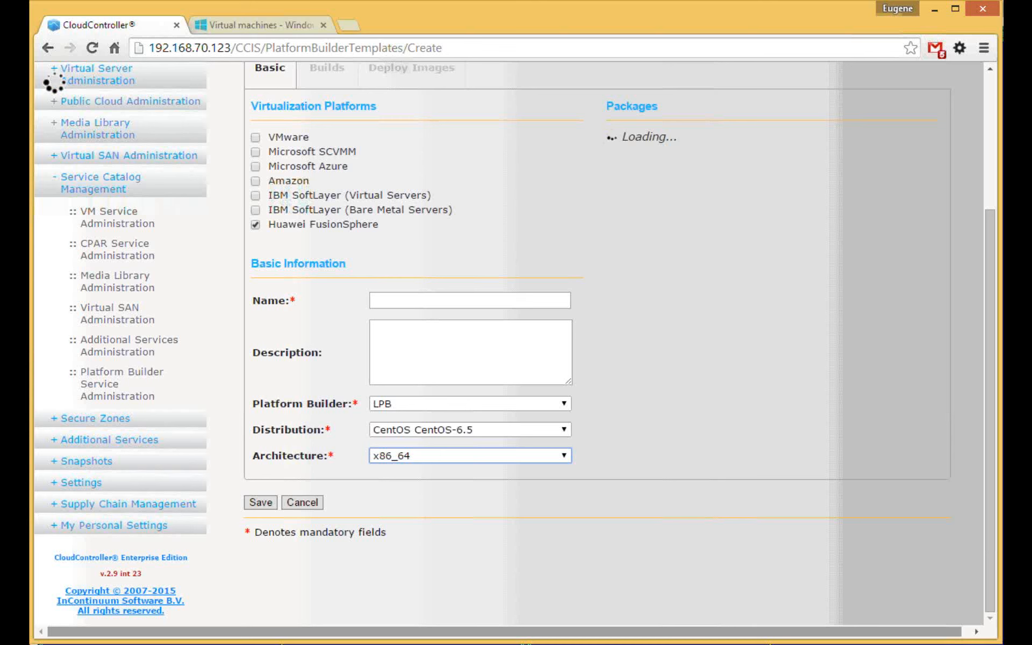
click(467, 506)
click(679, 478)
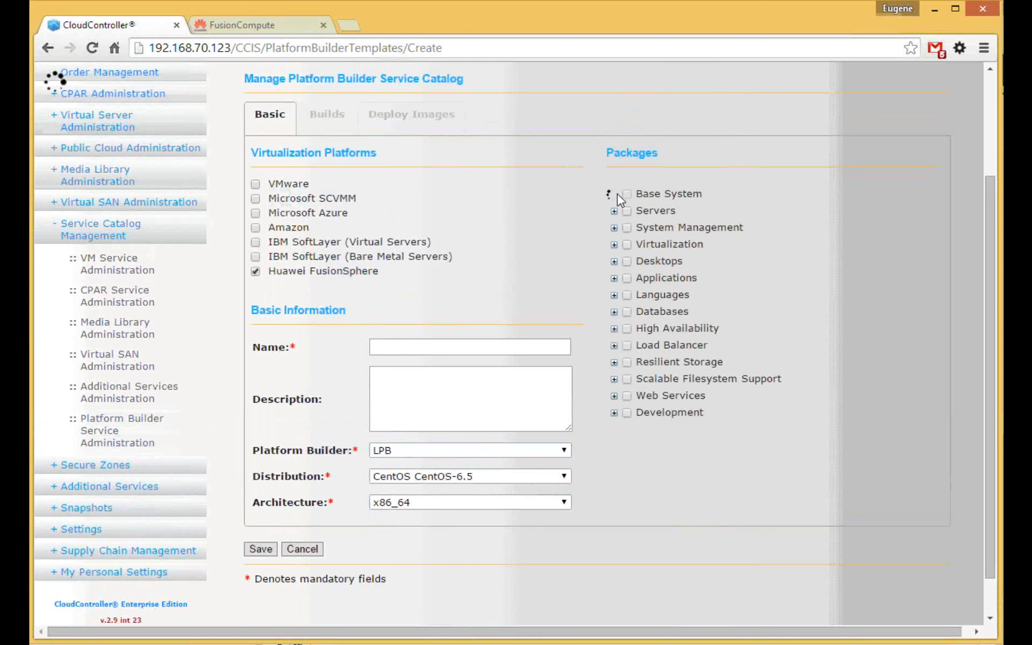
Add the Console internet tools package from Base System and the System Management package from the System Management group.
click(616, 195)
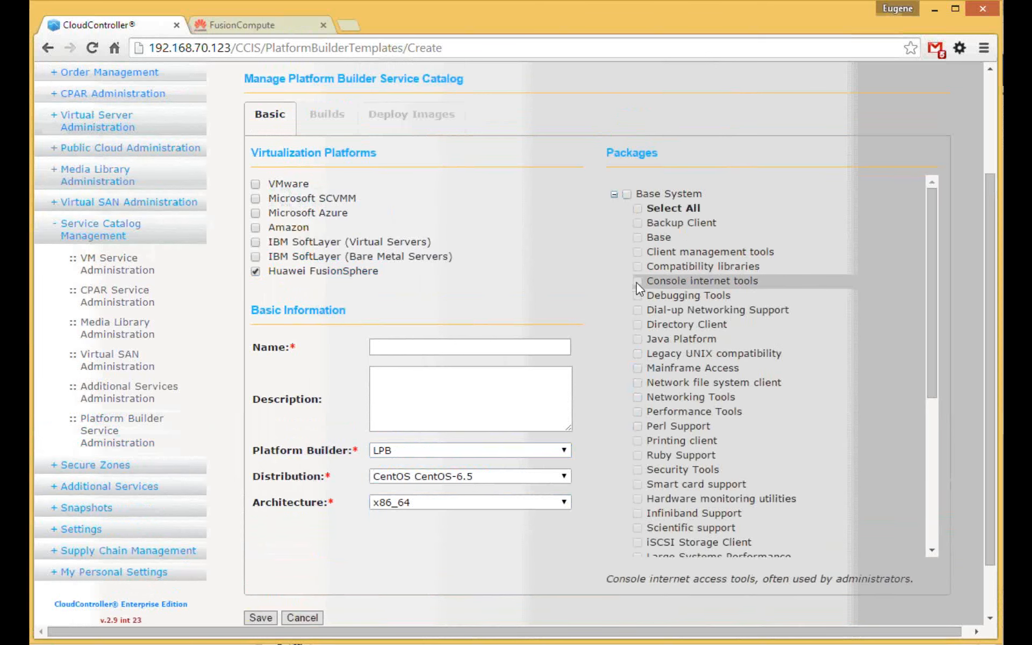
click(626, 194)
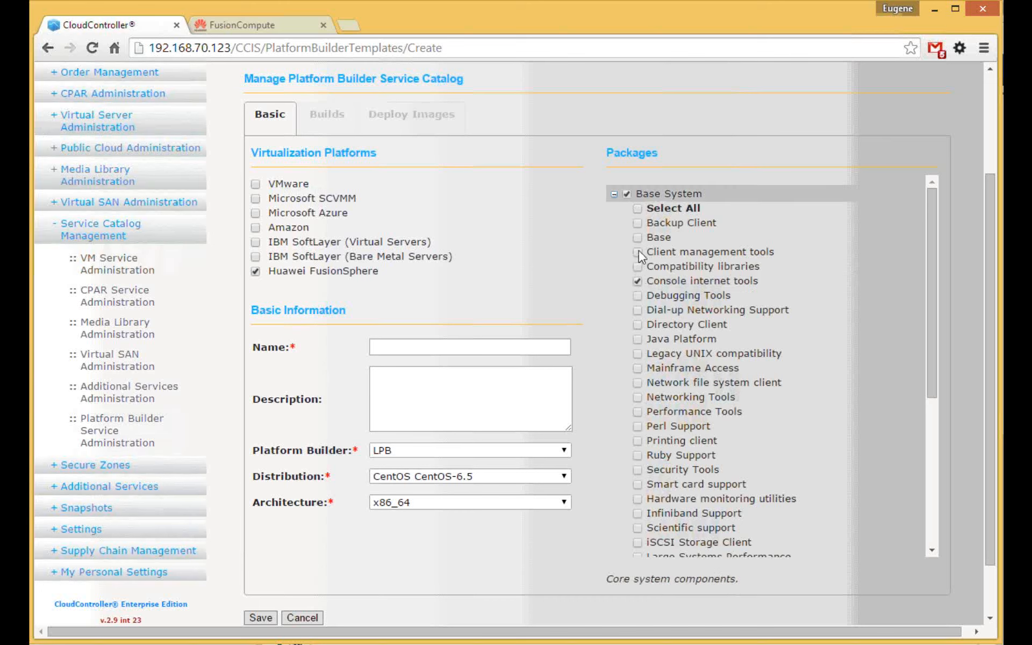
click(614, 194)
click(614, 227)
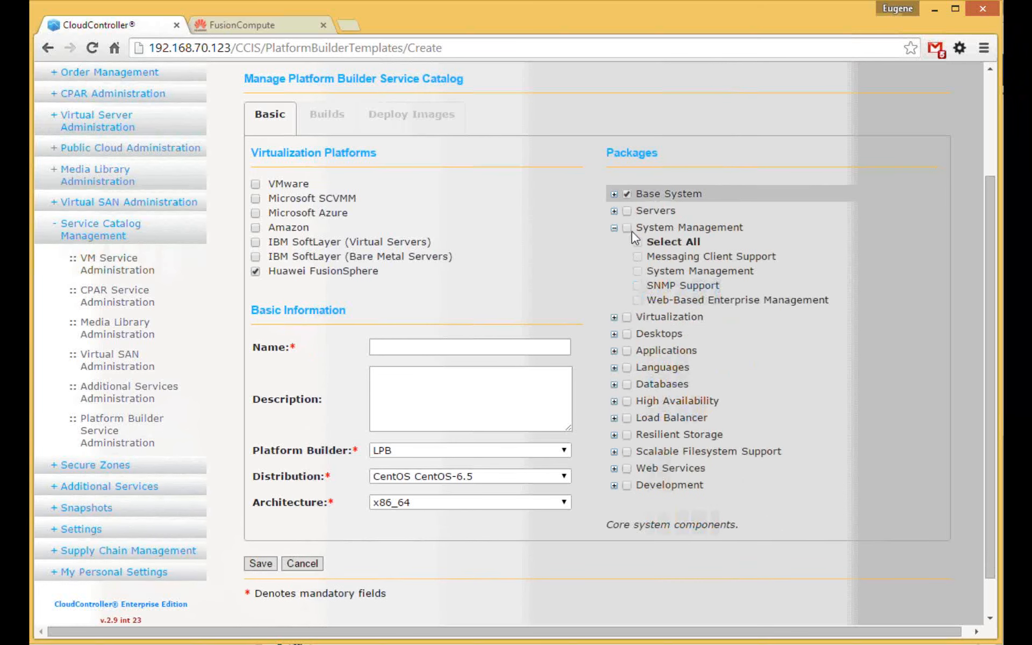
click(627, 229)
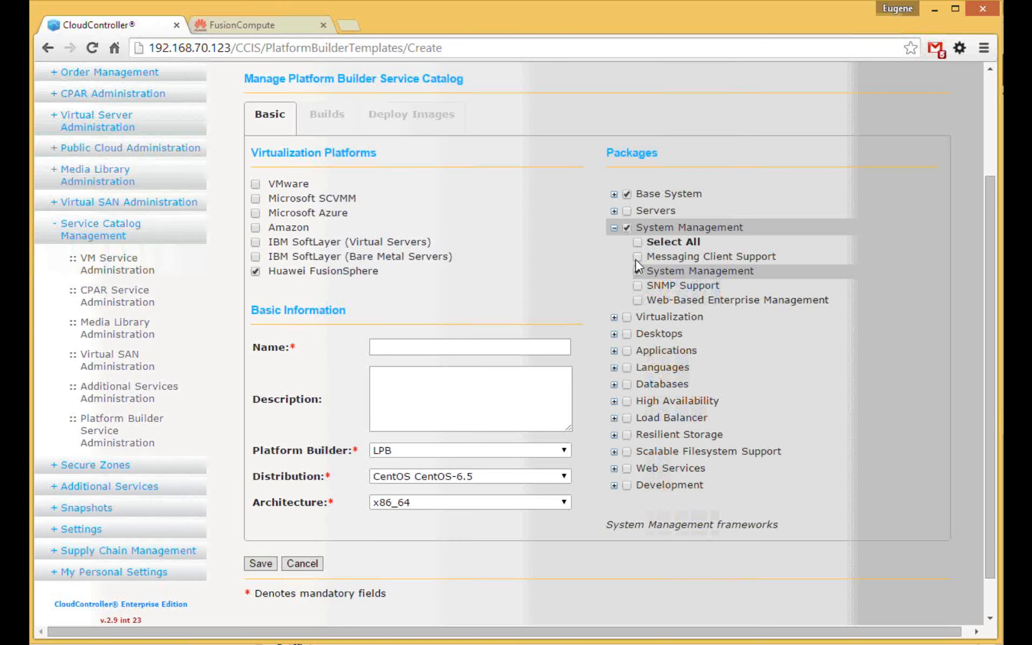
click(614, 228)
Add the CIFS file server from Servers, plus Graphics Creation Tools, Internet Applications and Internet Browser from Applications.
click(613, 211)
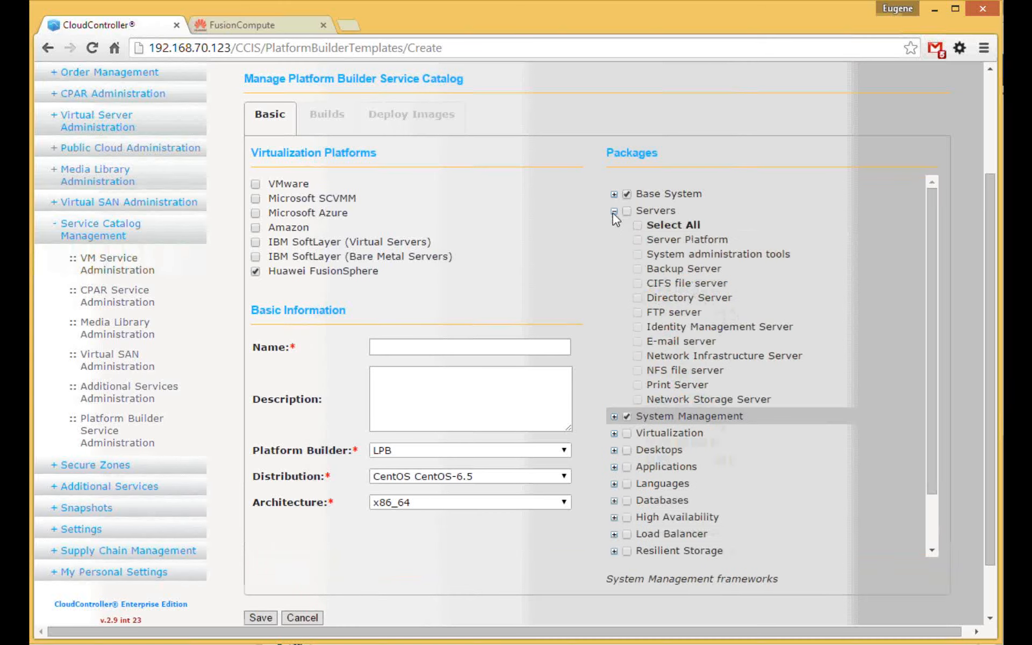
click(626, 210)
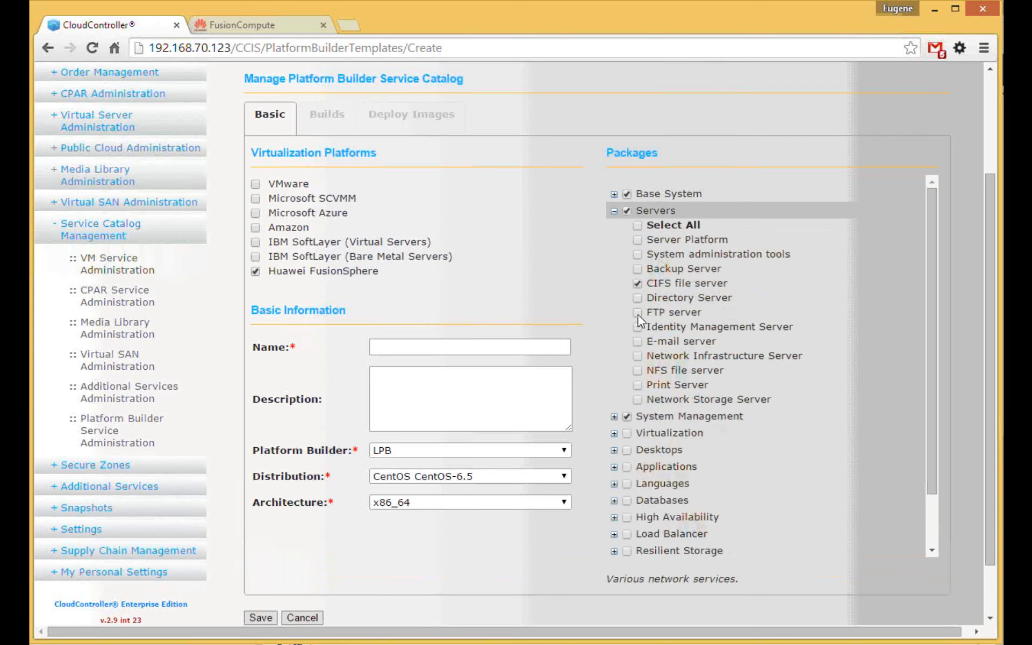
click(614, 211)
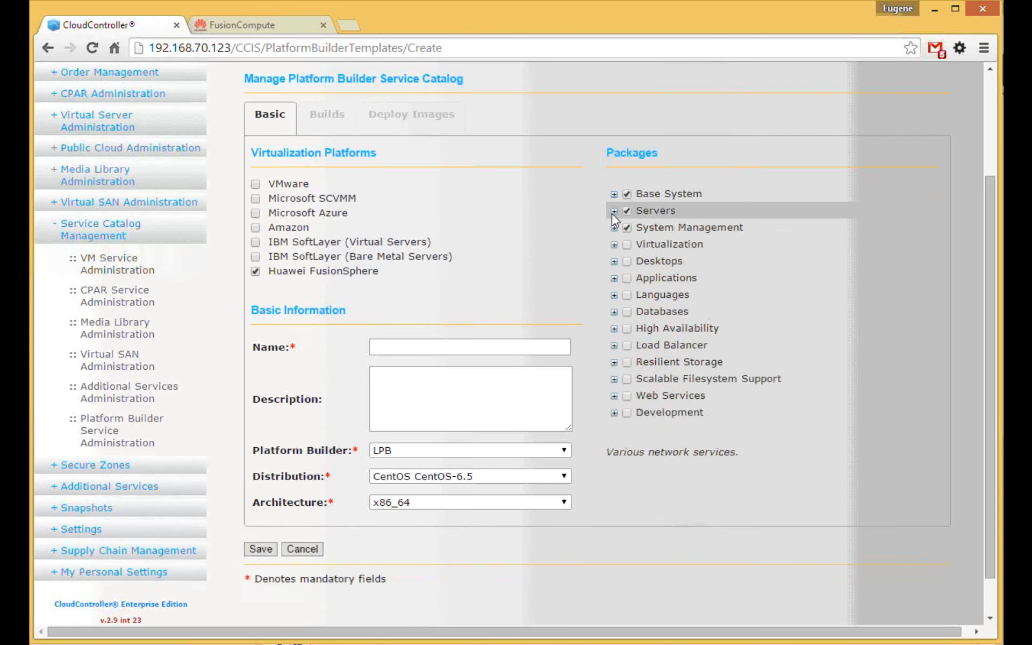
click(613, 278)
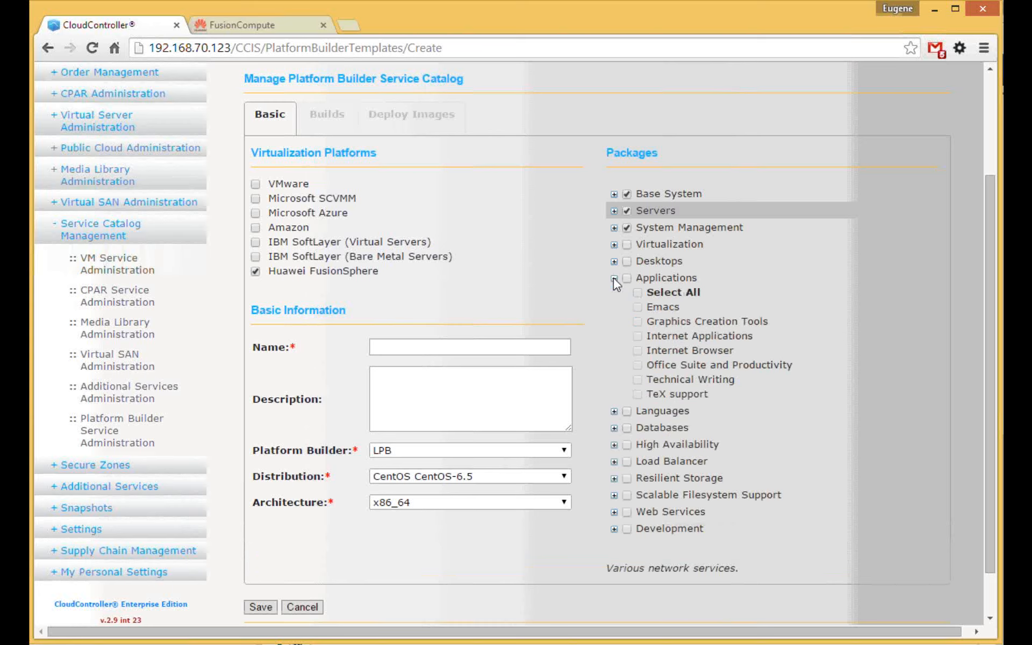
click(627, 279)
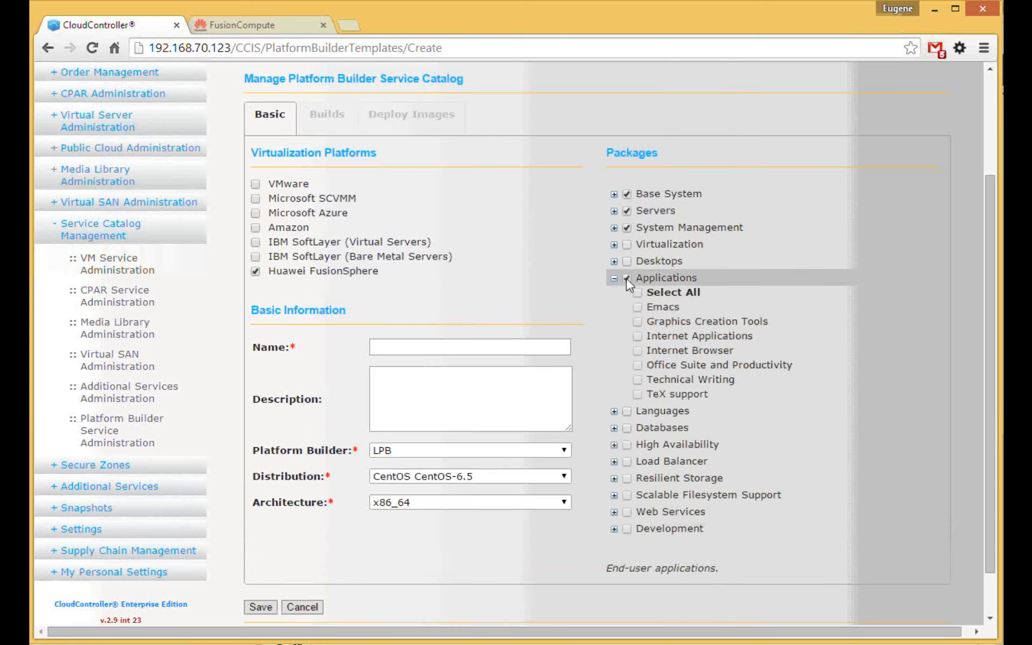
click(637, 322)
Include all packages of the High Availability group in the template.
click(614, 445)
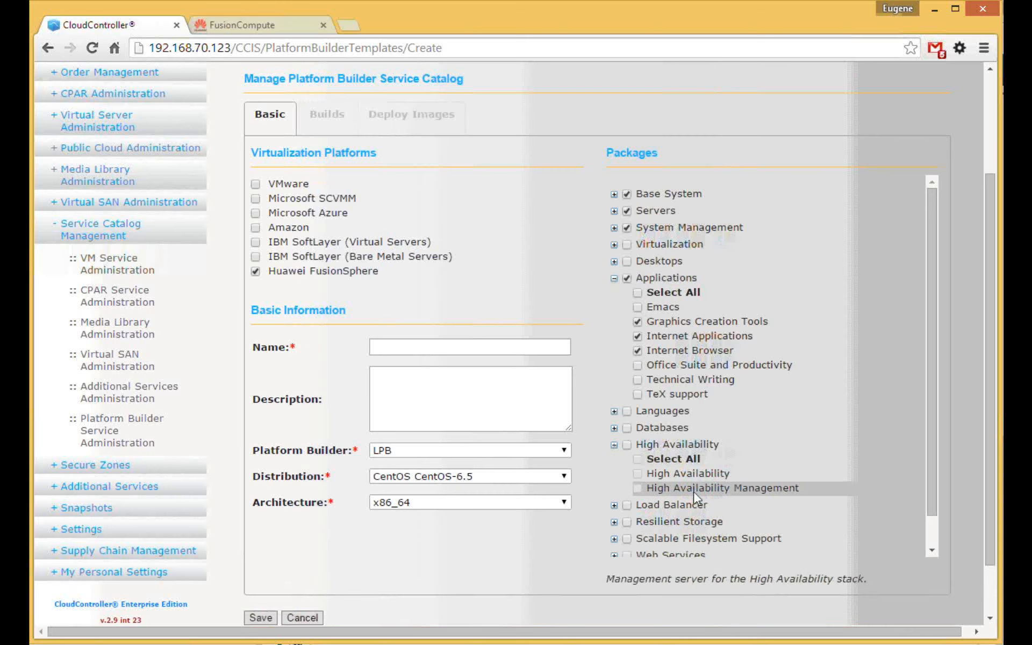
click(626, 445)
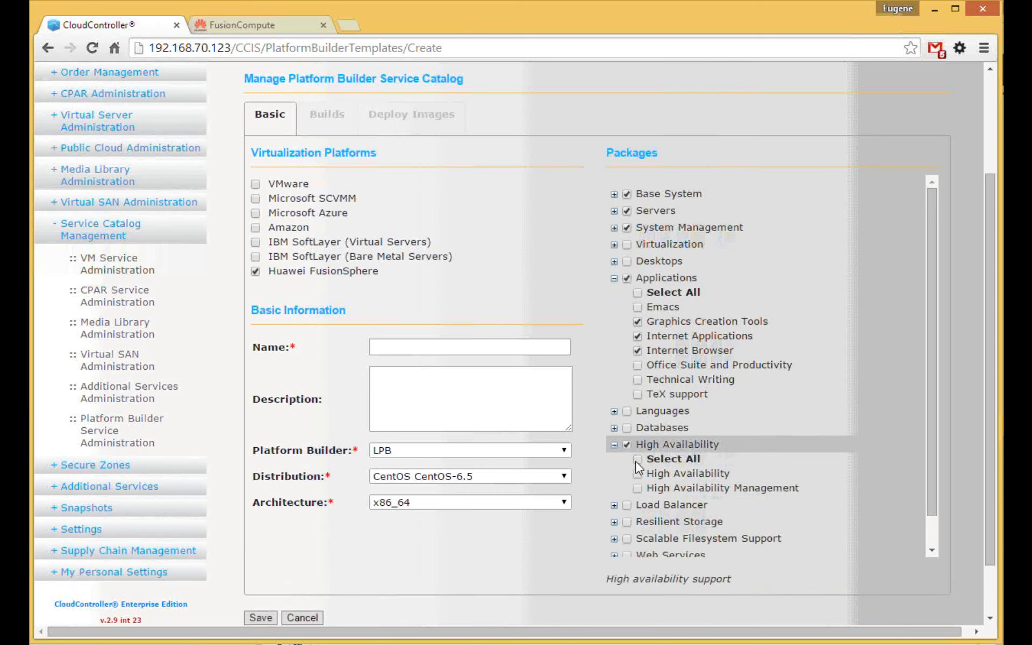
scroll(675, 409, down, 2)
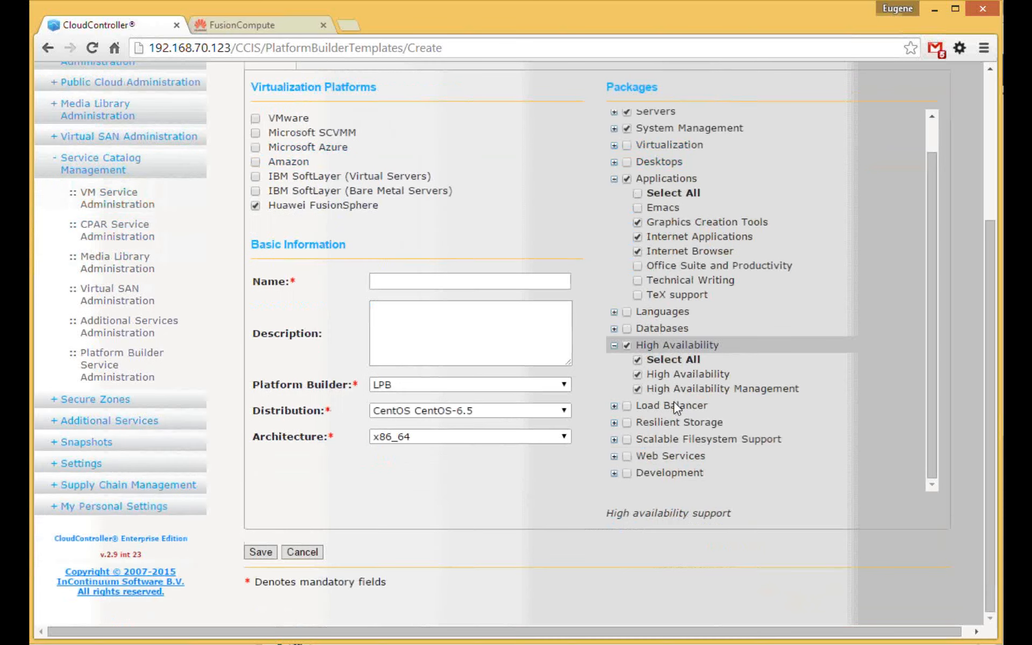
Name the catalog item "CeBIT - CentOS 6.5" and save it.
click(456, 285)
text(CeBit)
key(BackSpace)
key(BackSpace)
key(BackSpace)
text(BIT - CentOS)
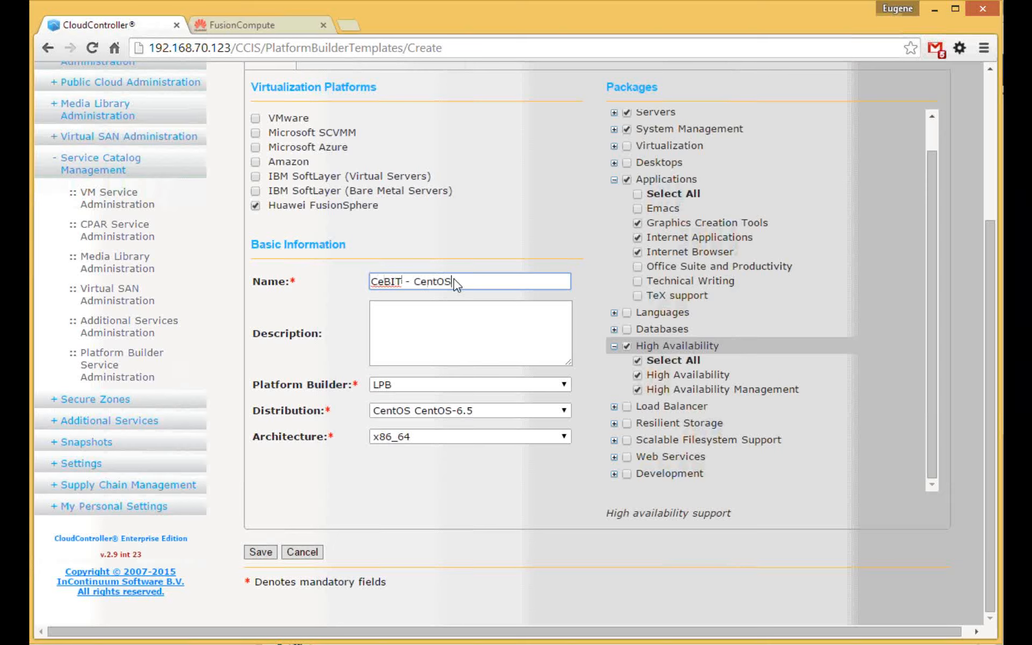
text( 6.5)
click(260, 552)
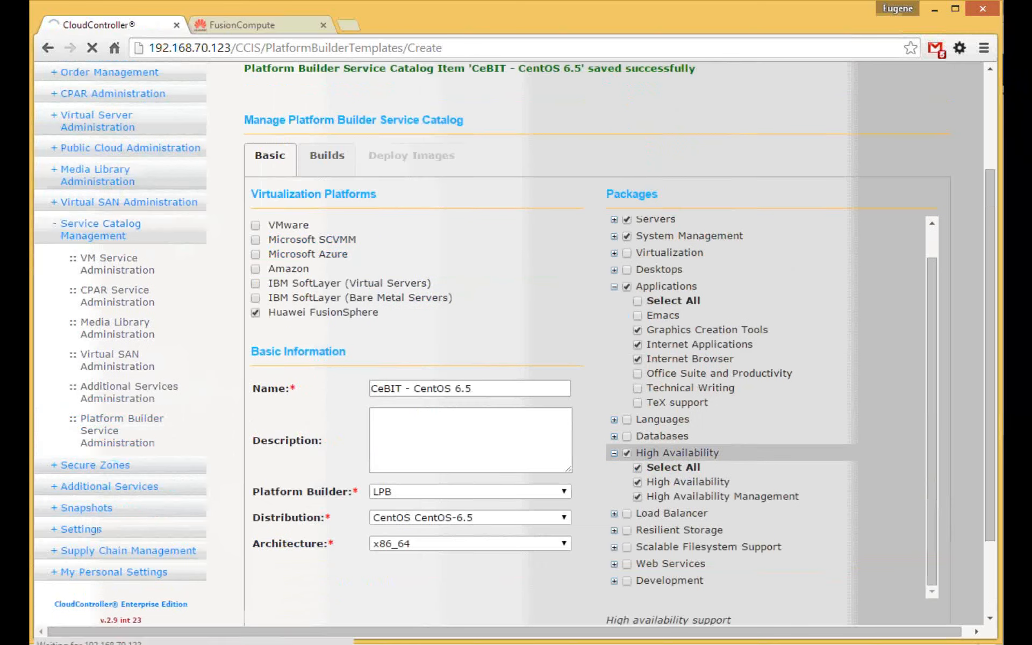
Run a Huawei FusionSphere build of the saved catalog item.
click(319, 157)
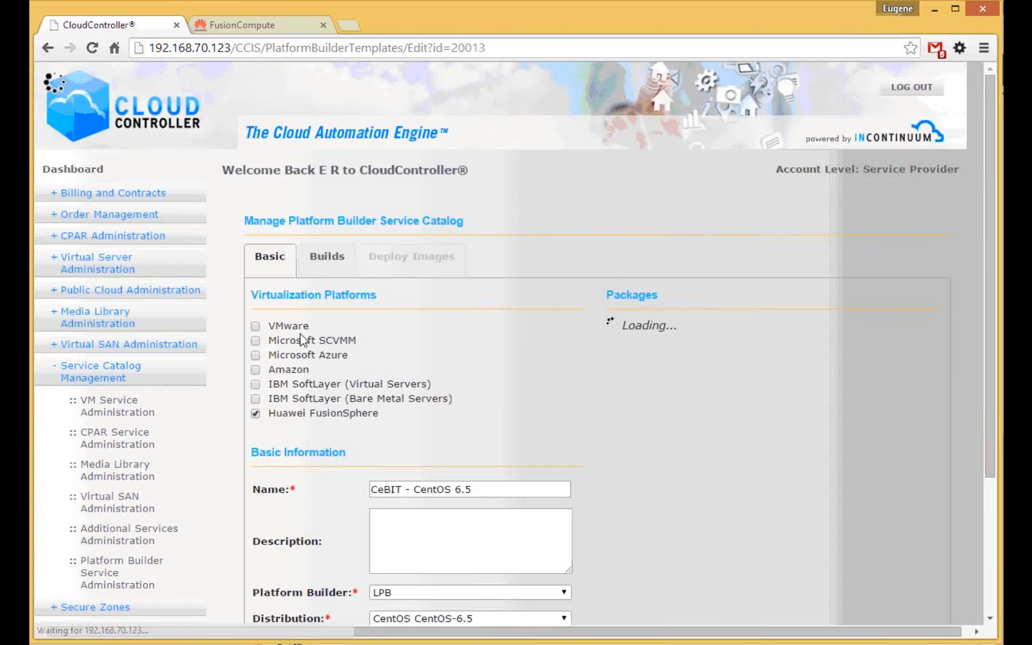
click(327, 269)
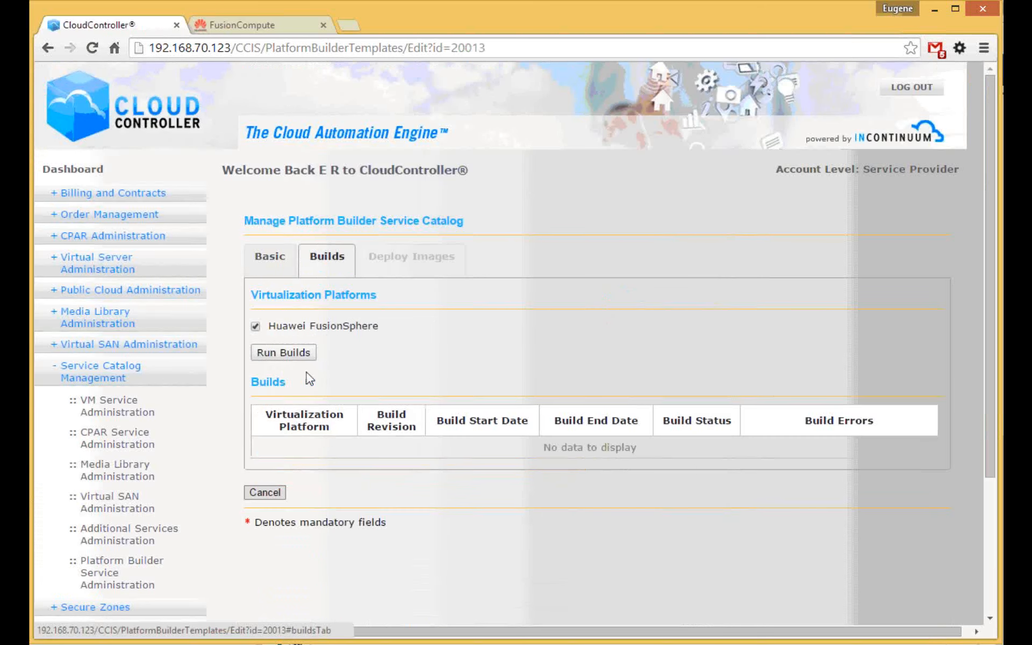
click(297, 354)
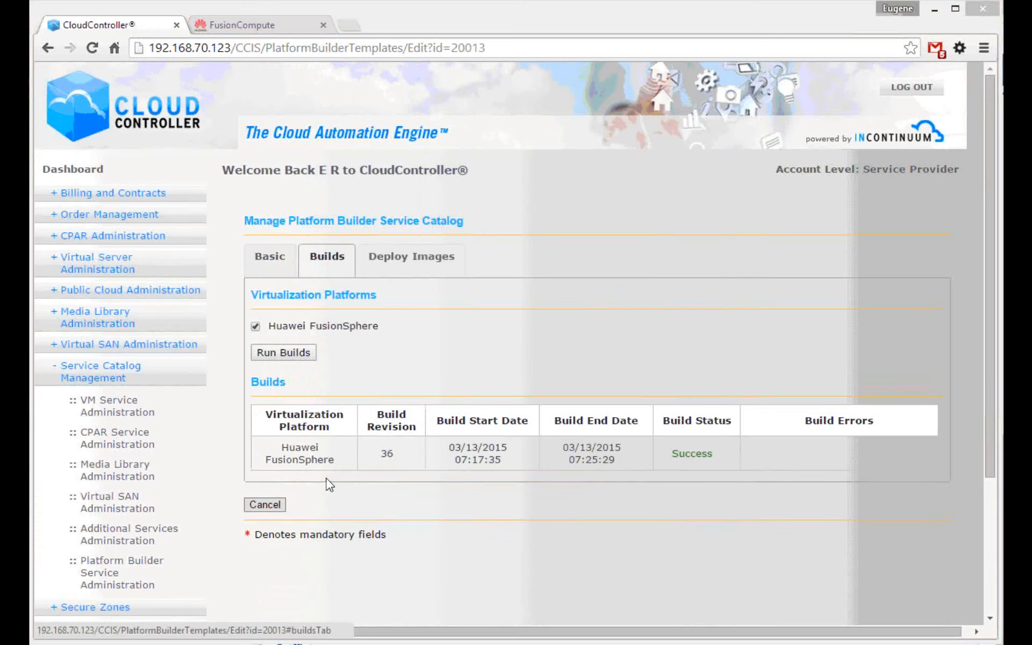
Choose ManagementCluster as the cluster and SAN_300 as the data store for deploying the built CentOS image.
click(406, 255)
scroll(483, 203, down, 4)
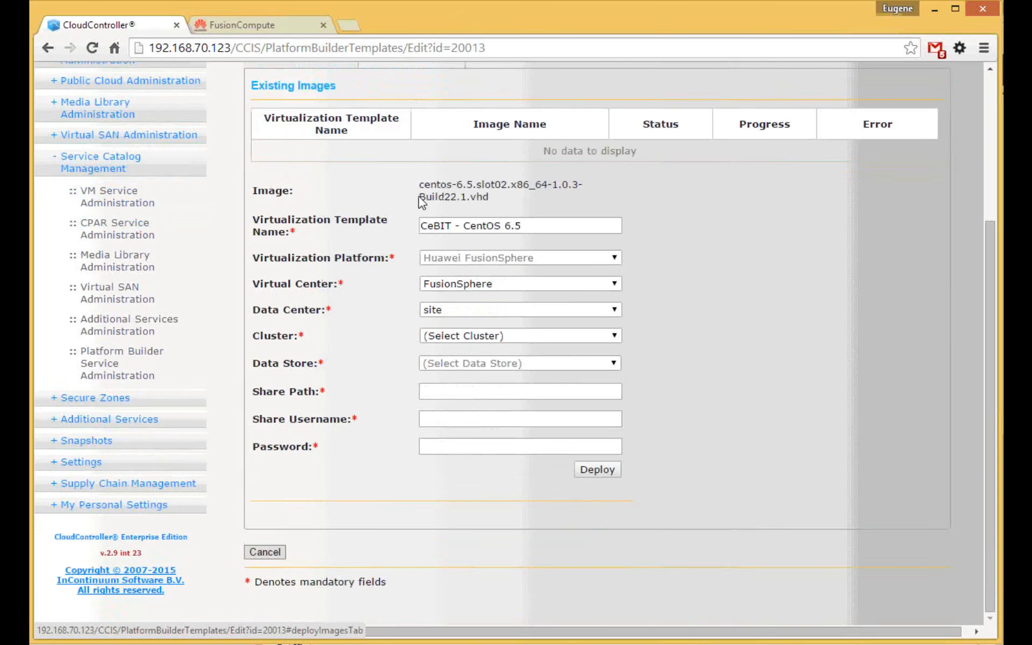
click(481, 336)
click(461, 375)
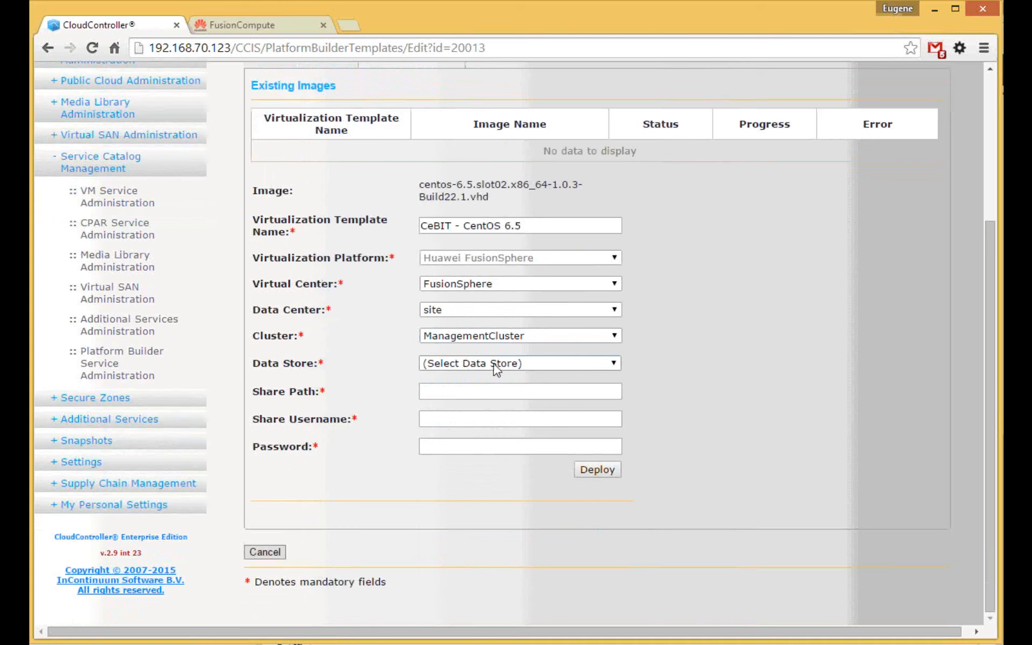
click(511, 365)
click(500, 402)
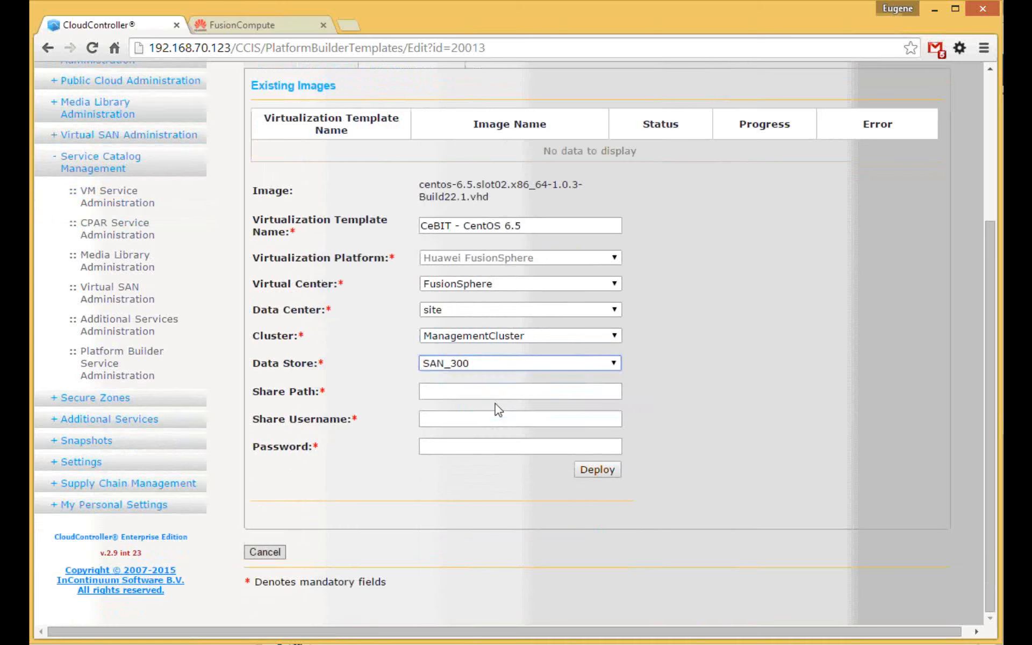
Deploy the image with share path \\192.168.70.136\LPB, share username administrator and the share password, and check its deployment status.
click(476, 400)
text(\\192.168)
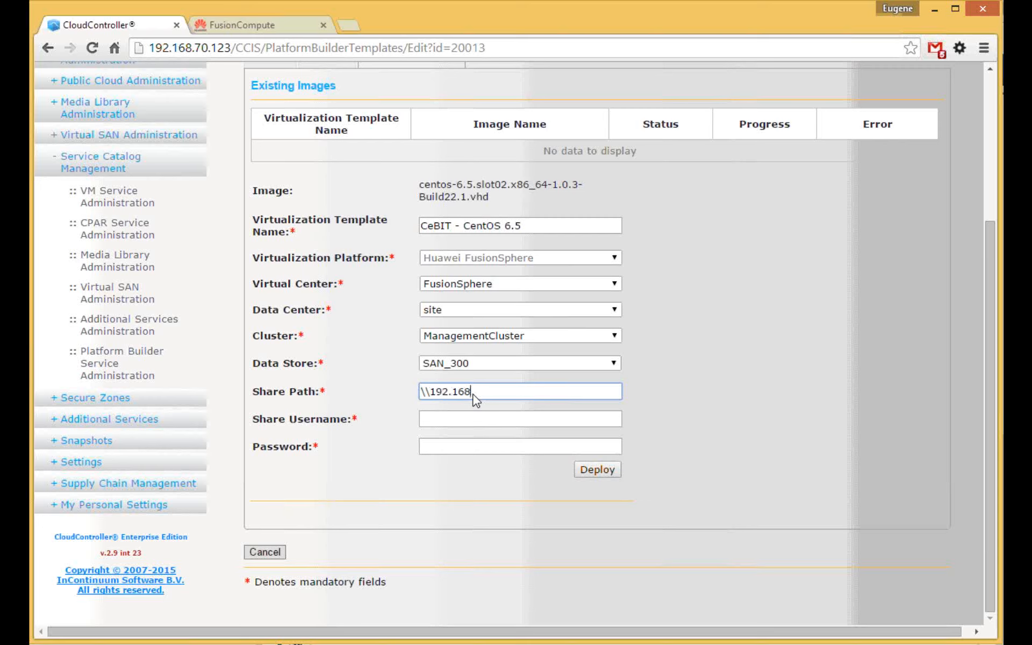
text(.70.136\LPB)
key(Tab)
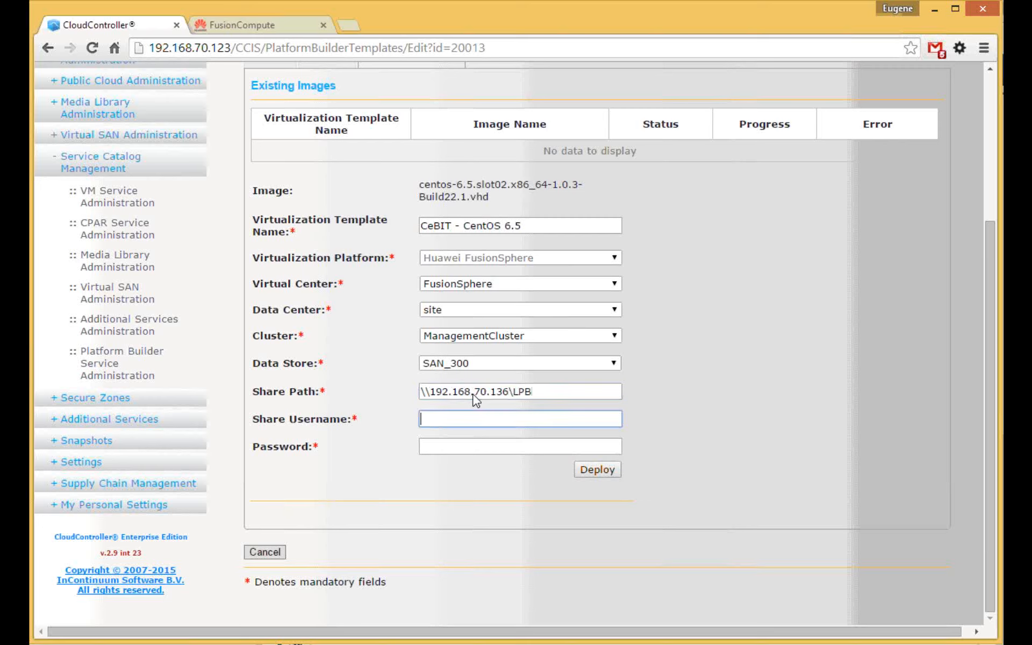
text(adminsi)
text(trator)
key(Tab)
text(********)
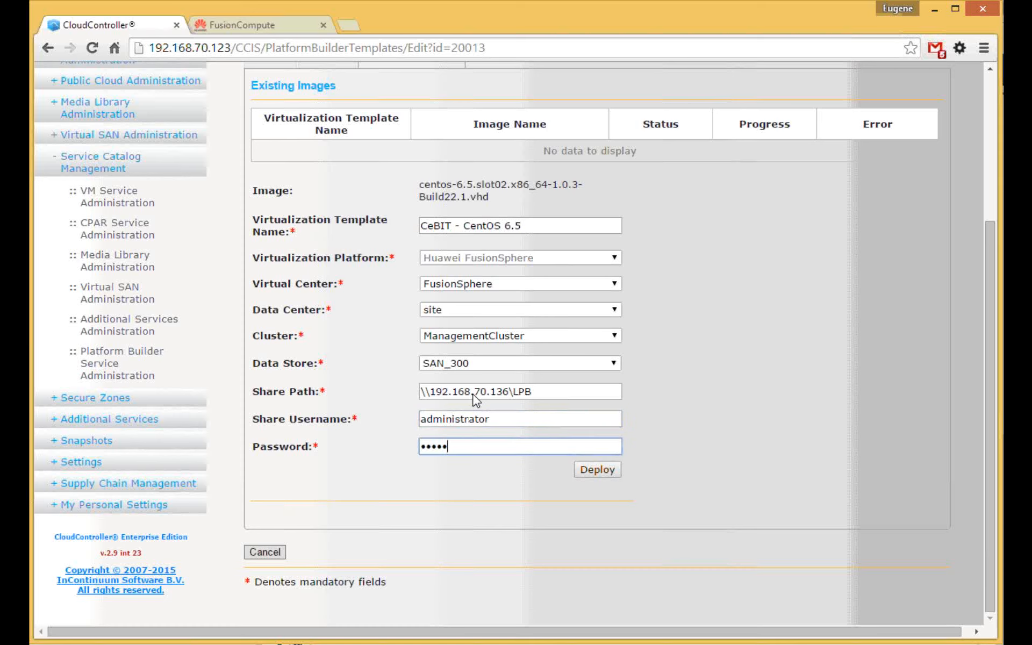
click(602, 475)
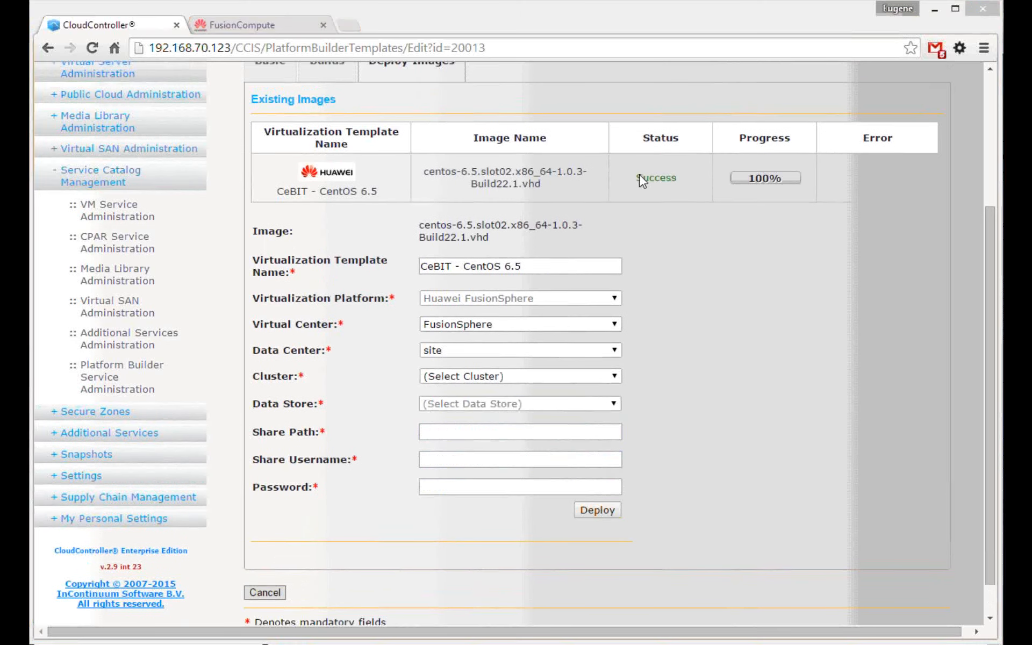
drag(638, 175, 728, 176)
click(747, 180)
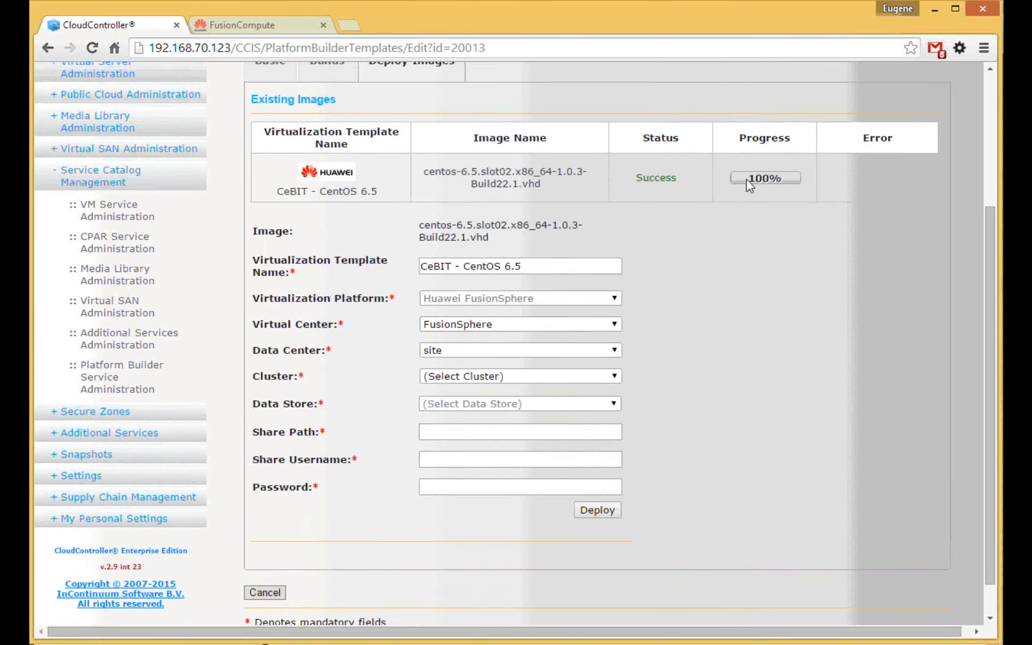
Start a new VM service catalog item template with Huawei FusionSphere as the virtualization platform and ManagementCluster as the cluster.
click(89, 210)
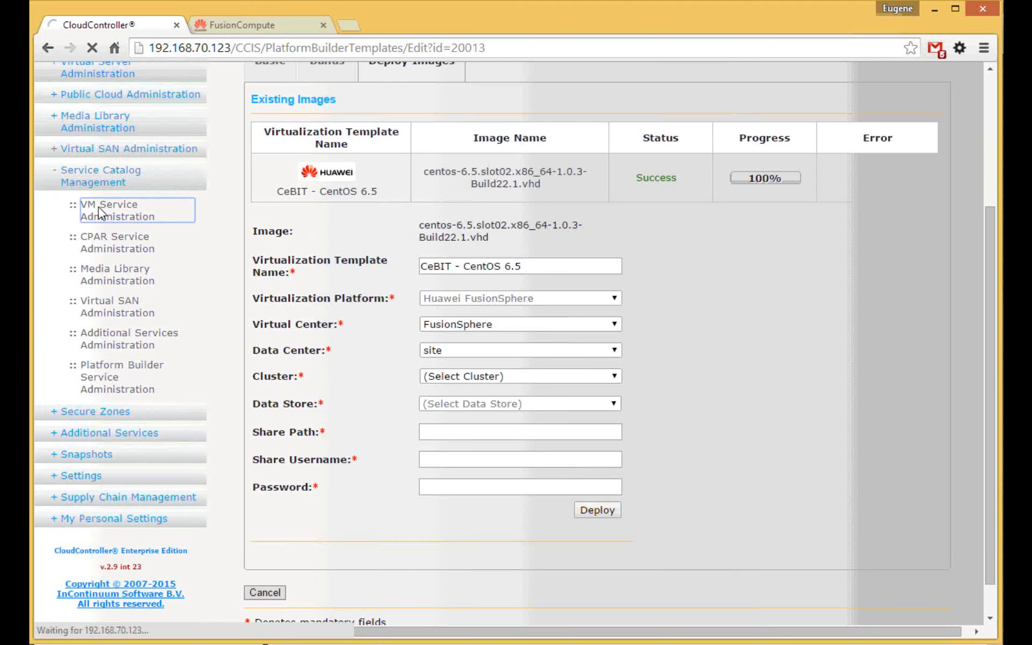
click(297, 344)
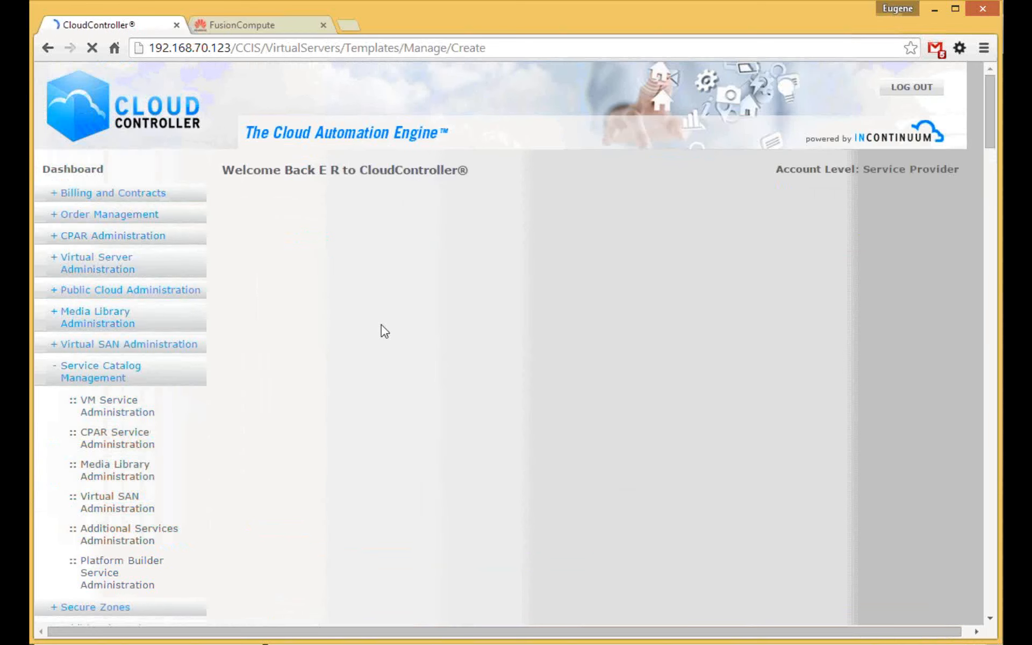
click(370, 263)
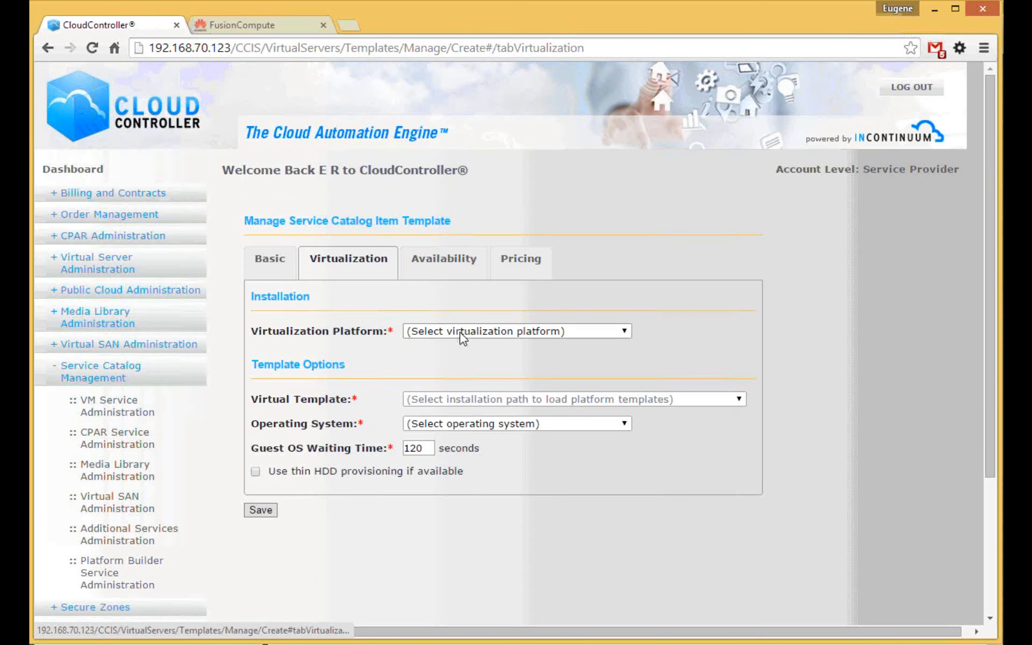
click(460, 331)
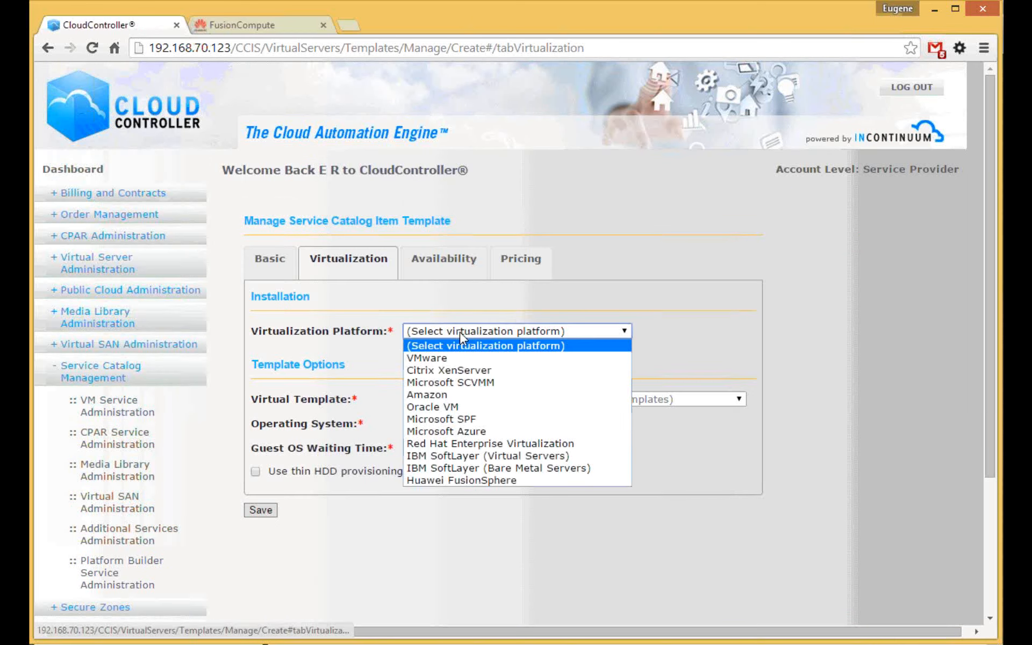
click(446, 480)
click(481, 408)
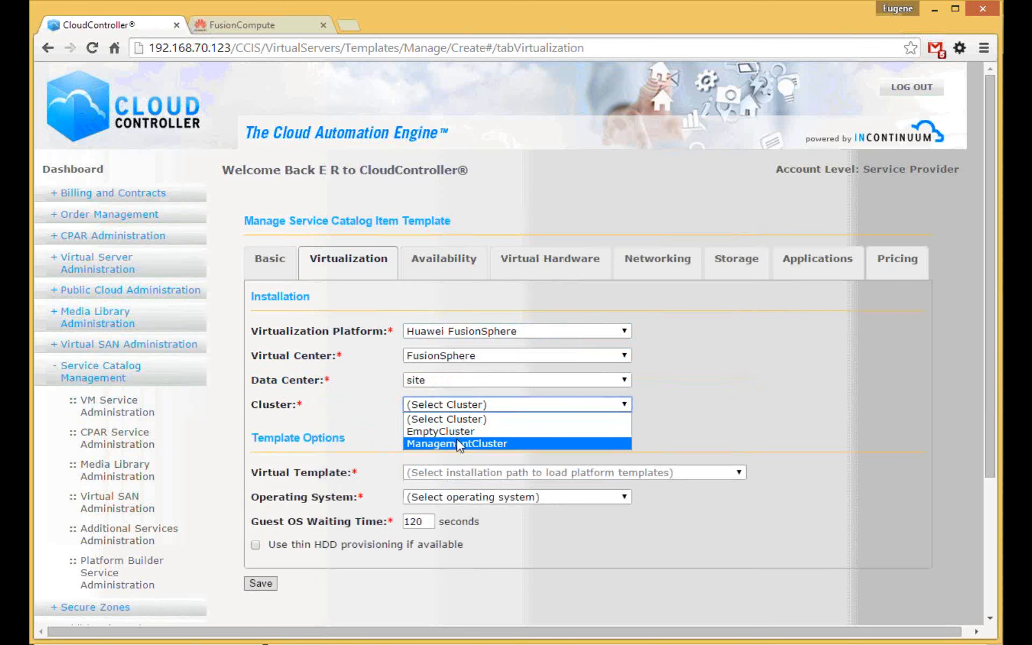
click(457, 440)
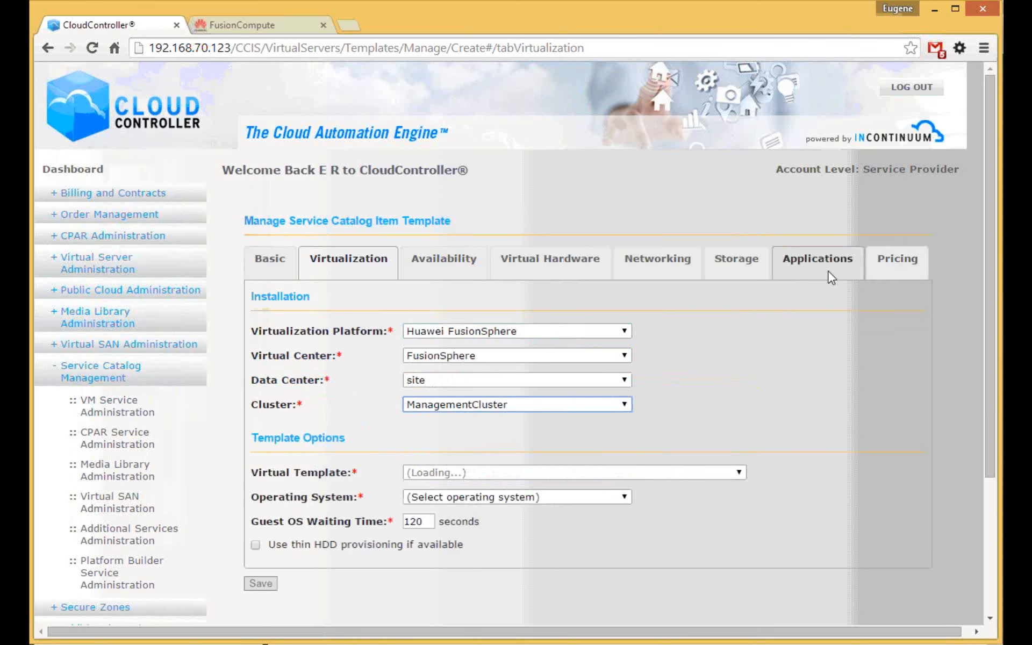
Choose "CeBIT - CentOS 6.5" as the virtual template and view its bundled packages.
click(557, 467)
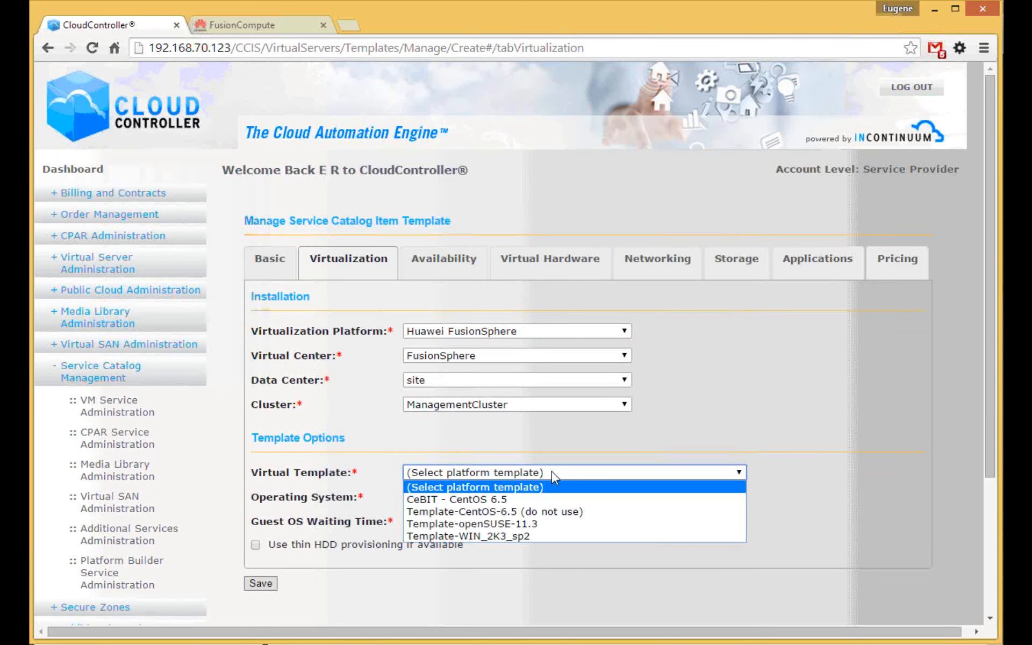
click(489, 499)
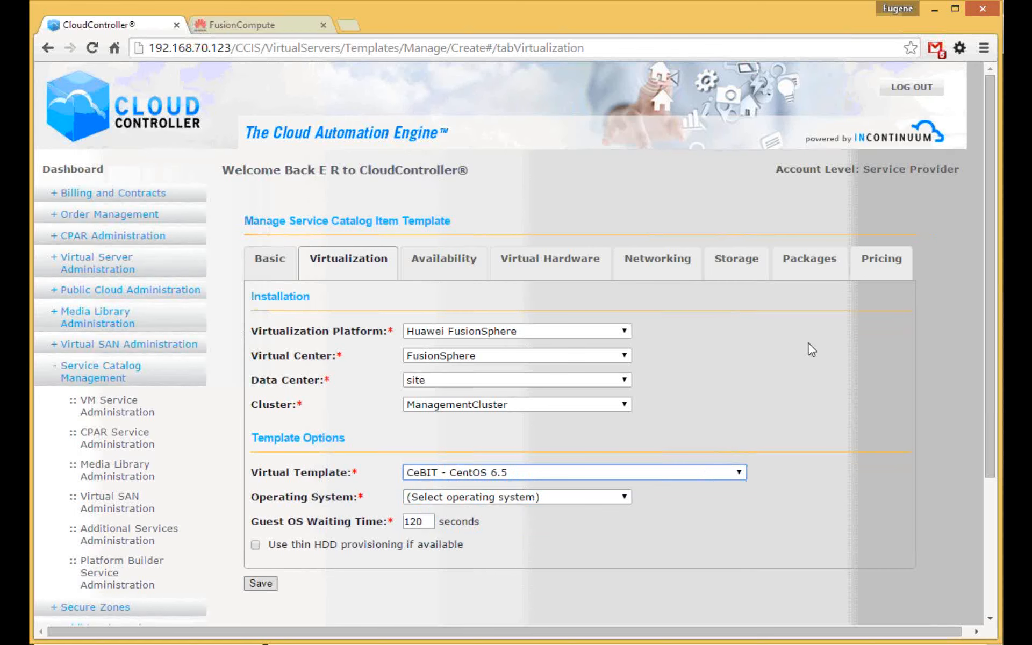
click(812, 270)
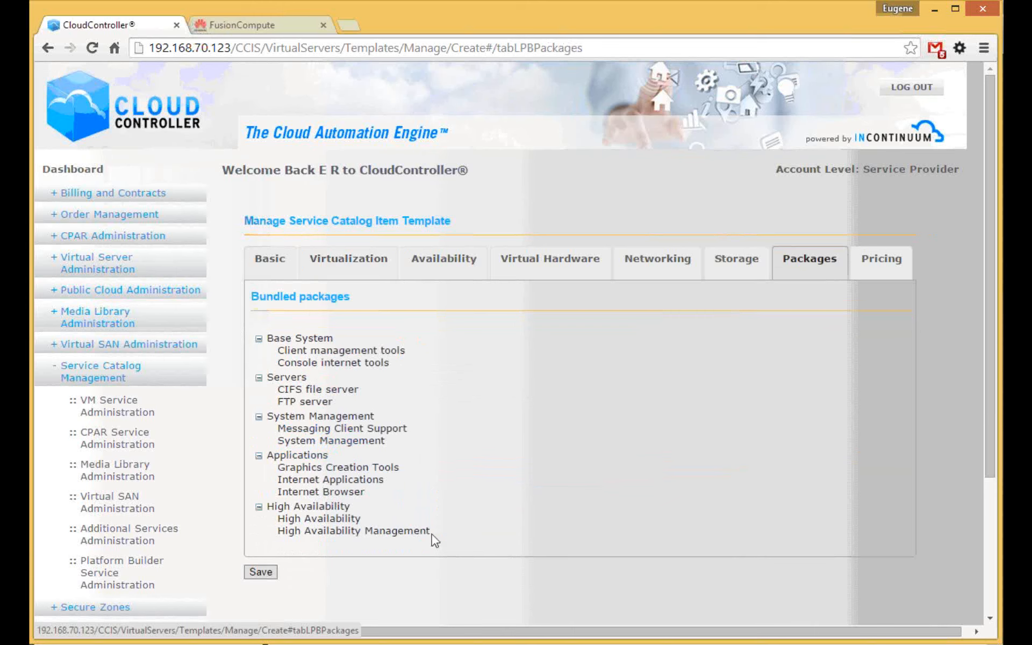
Switch the virtual template to "Template-CentOS-6.5 (do not use)" and view its applications section.
click(373, 265)
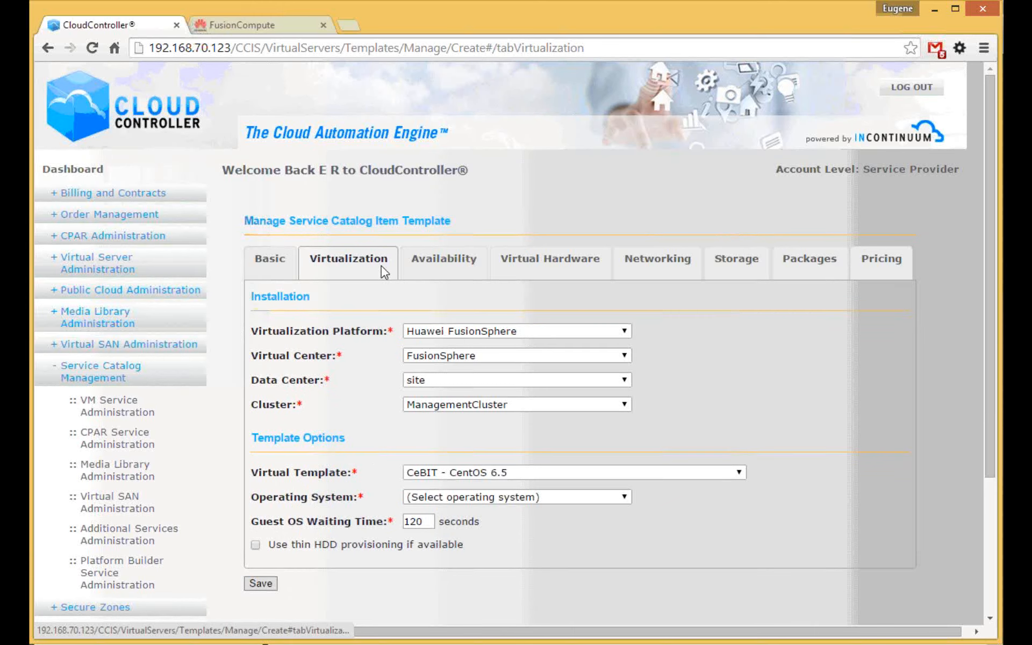
click(477, 482)
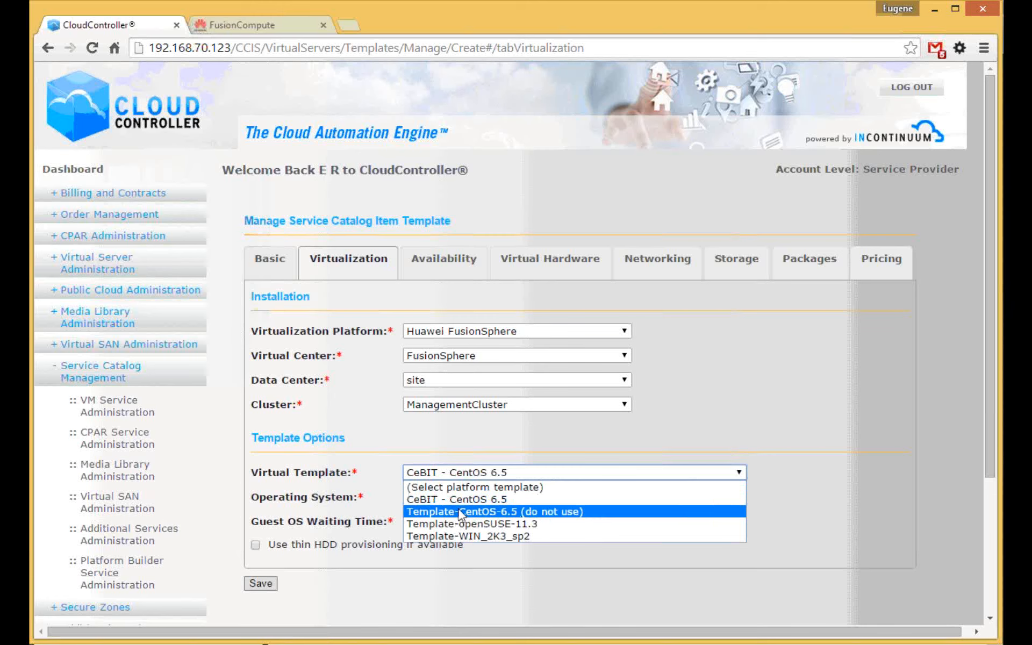
click(502, 509)
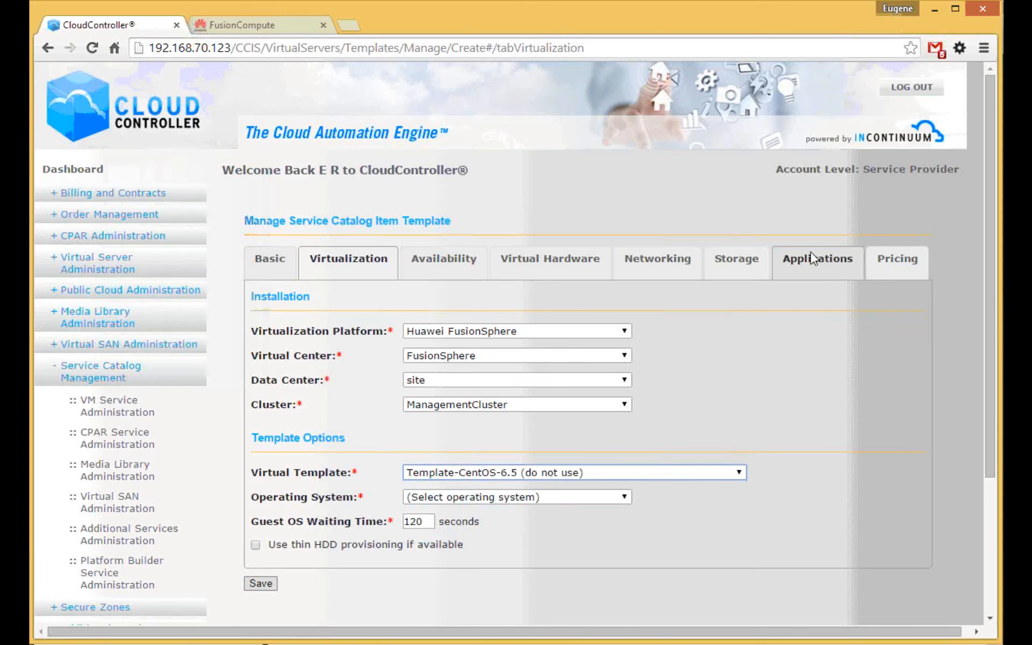
click(801, 263)
Set the virtual template back to "CeBIT - CentOS 6.5" and display the packages bundled with it.
click(389, 269)
click(537, 472)
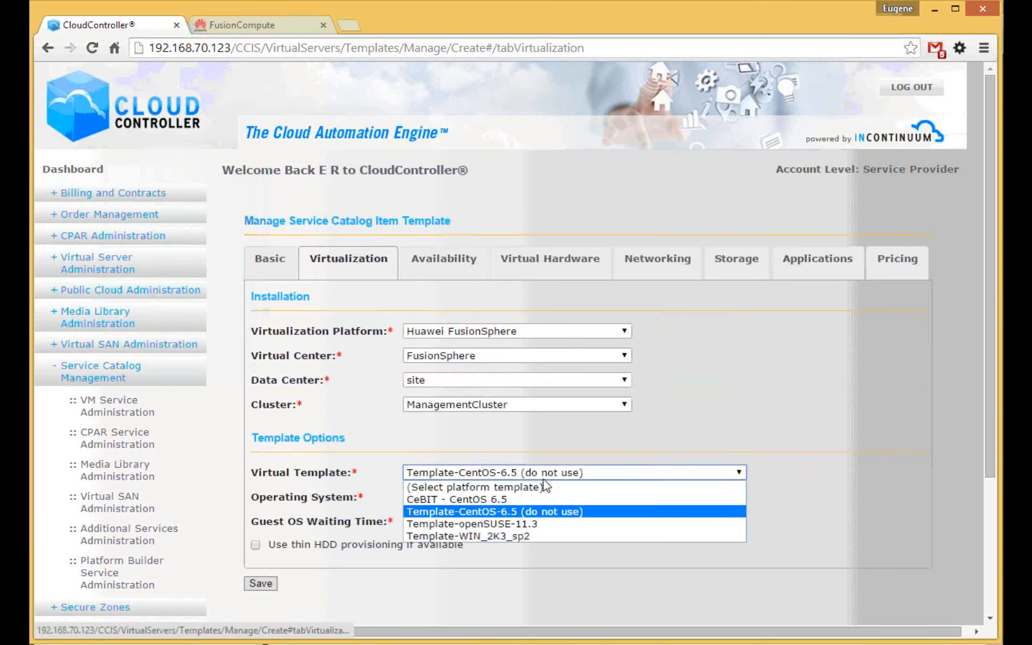
click(473, 498)
click(804, 266)
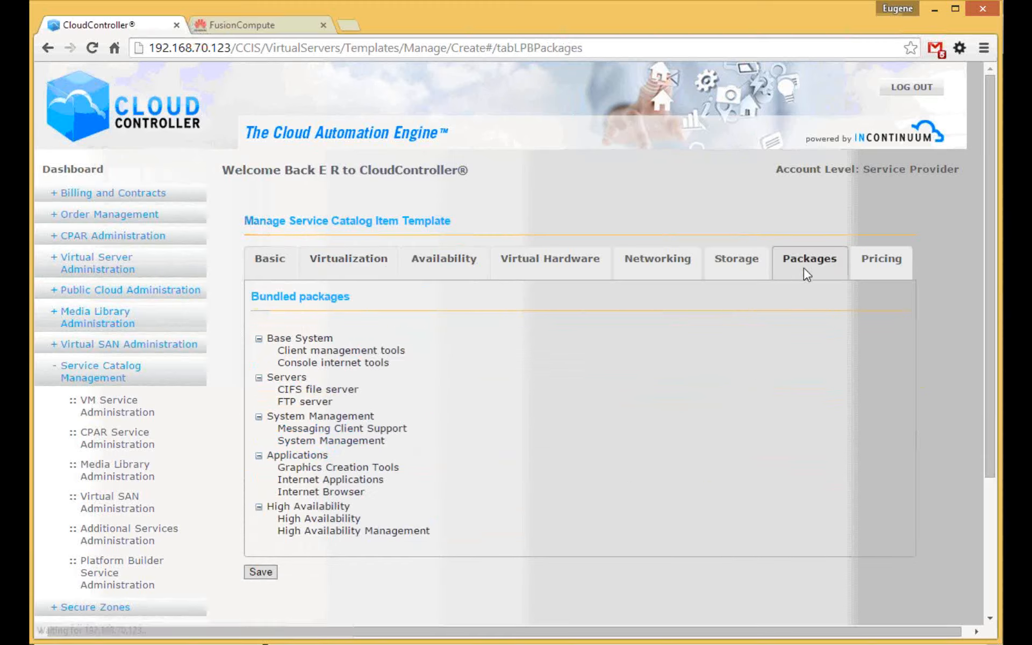